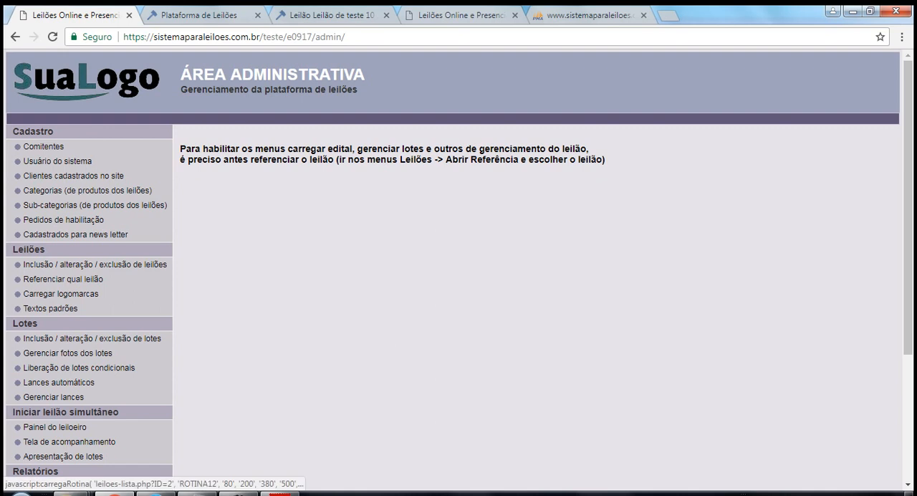
# Reference the auction "Leilão de teste 10 (cod 243)" as the current auction and close the selection dialog.
pyautogui.click(63, 280)
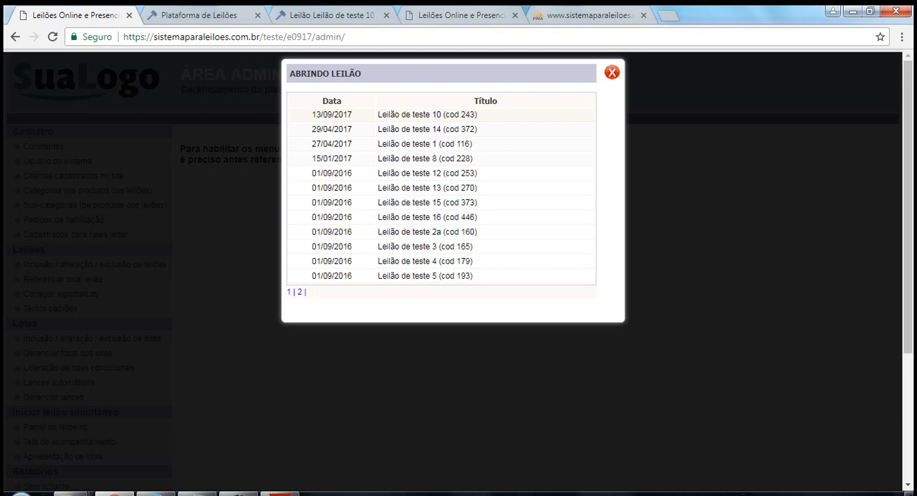
pyautogui.click(427, 115)
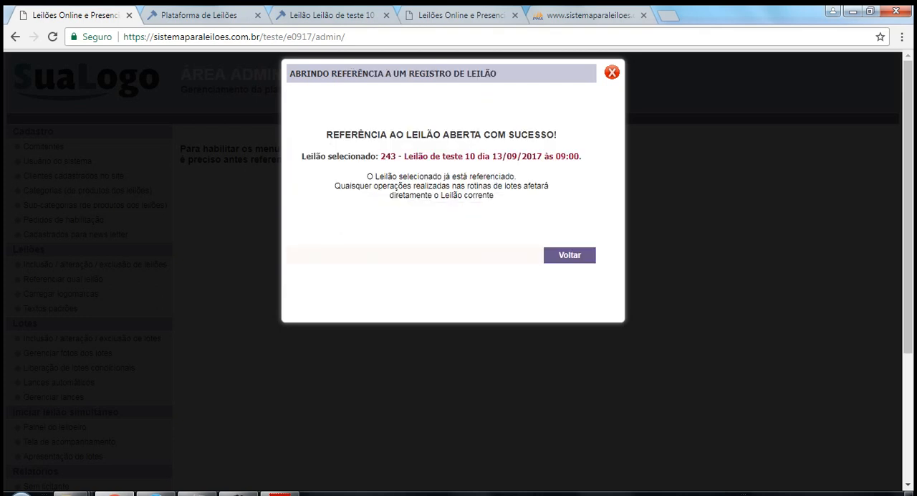
pyautogui.click(612, 72)
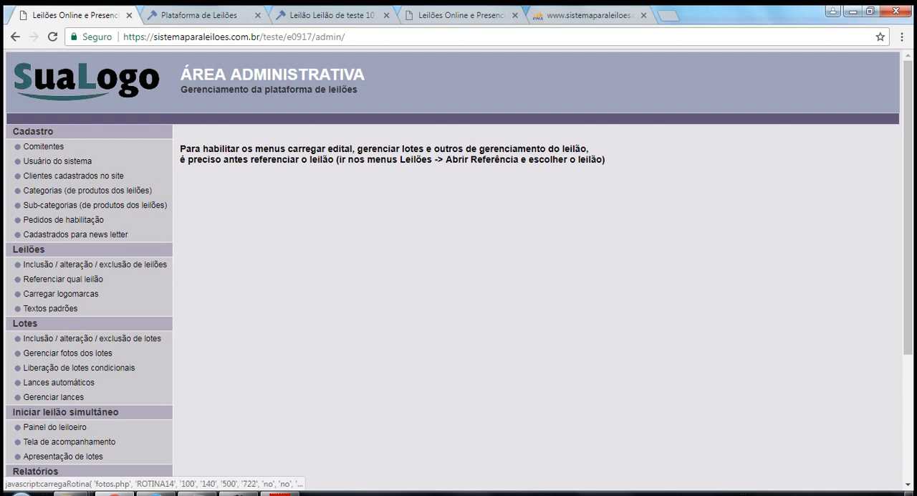
# Open the lot registration and try to add a new lot with number 1.
pyautogui.click(92, 338)
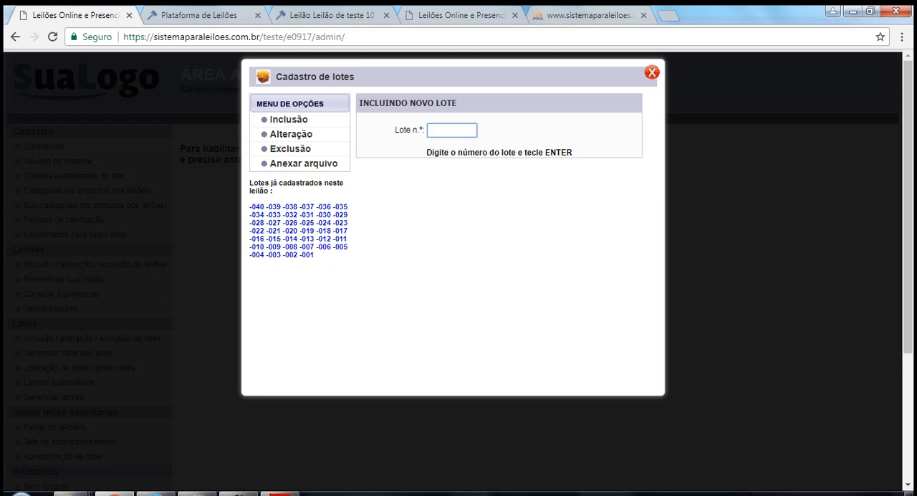
pyautogui.write('1')
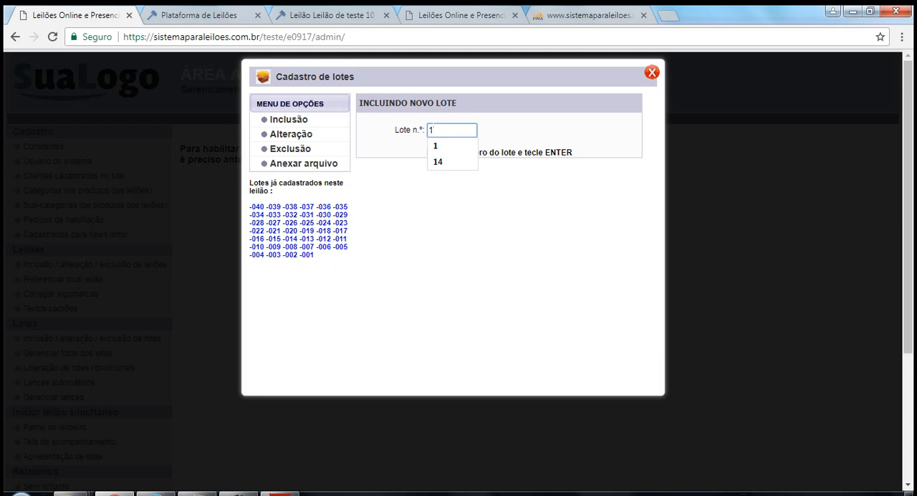
pyautogui.press('Return')
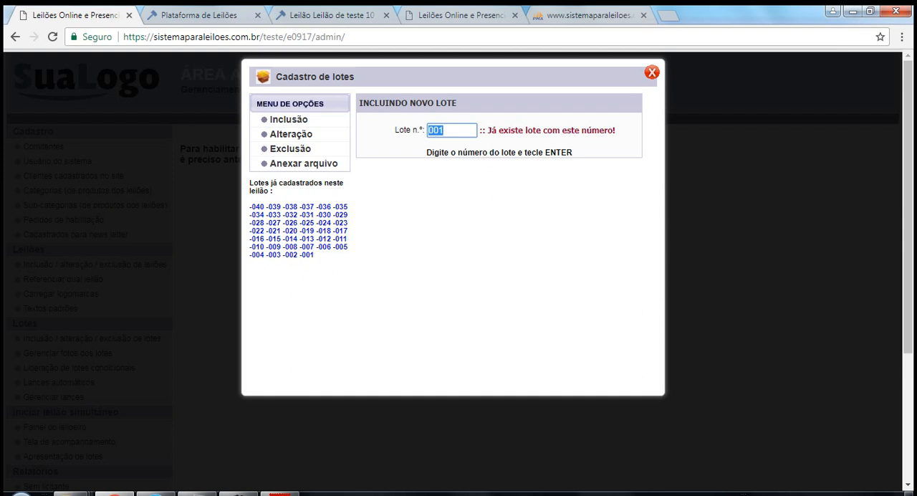
# Check which lot numbers are already registered in this auction.
pyautogui.moveTo(315, 255); pyautogui.dragTo(250, 207)
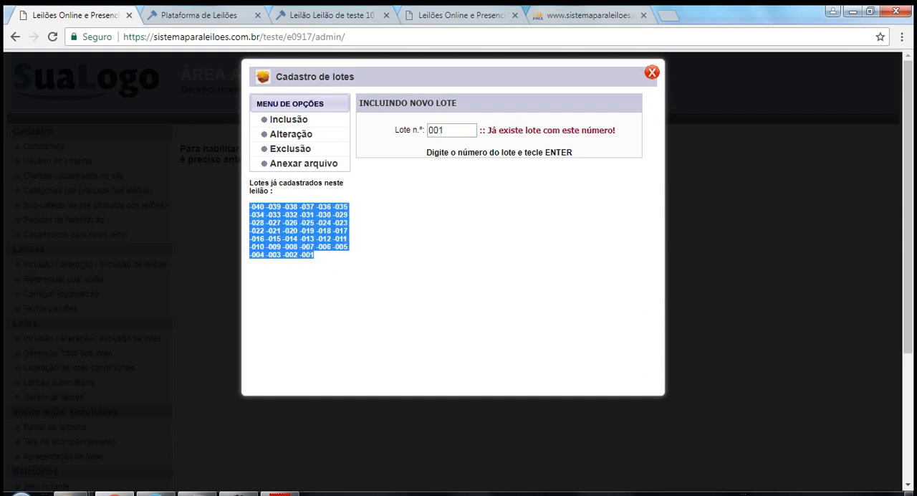
pyautogui.click(215, 229)
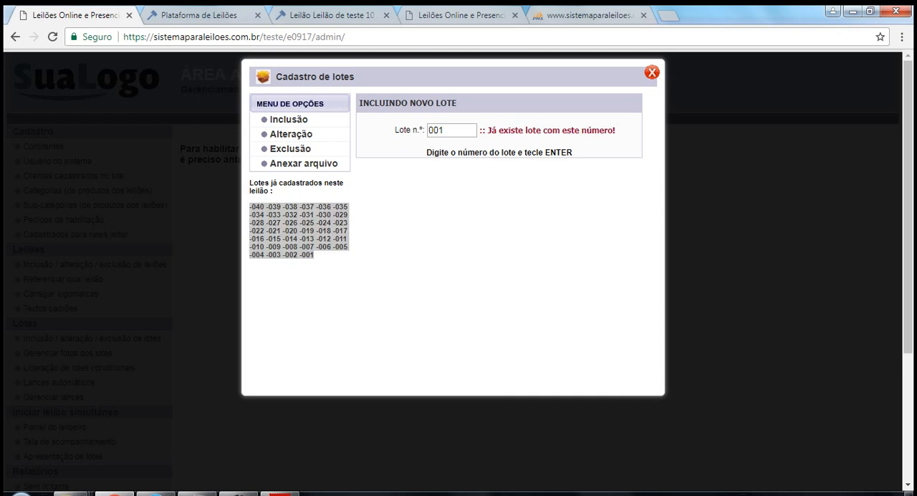
pyautogui.click(401, 247)
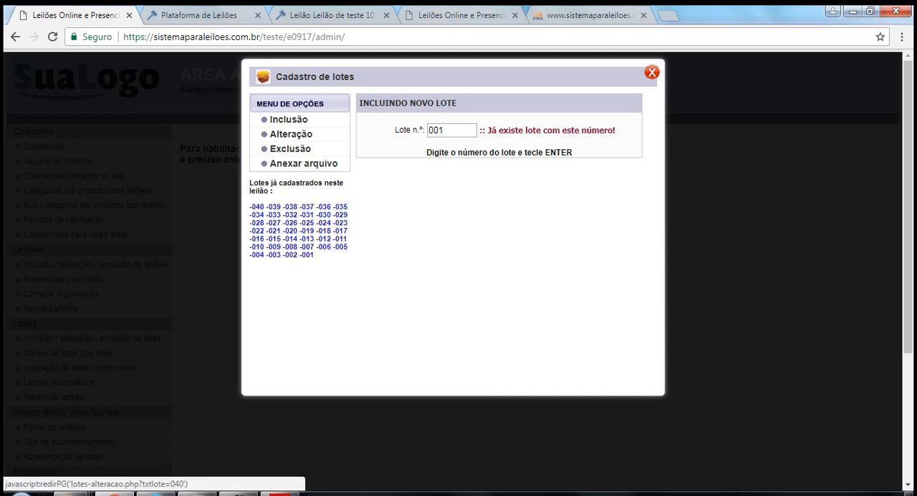
# Replace the lot number with 41 and start the new lot's registration form.
pyautogui.doubleClick(436, 130)
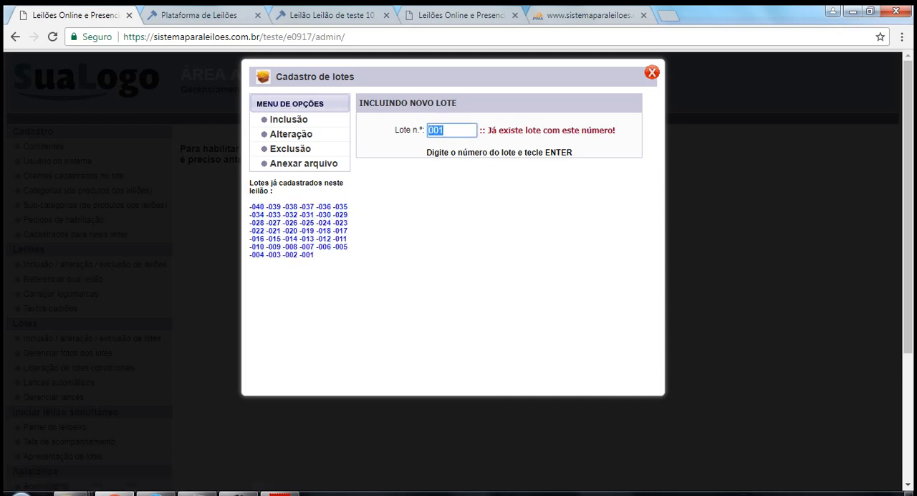
pyautogui.write('41')
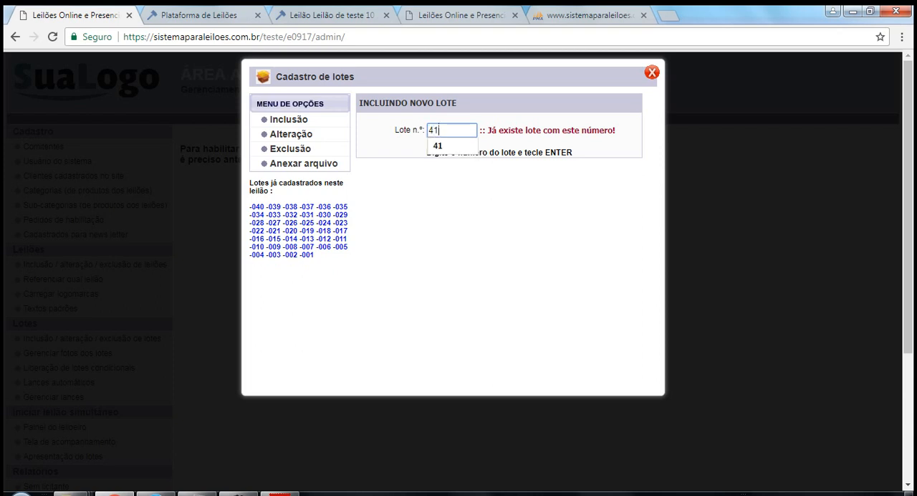
pyautogui.press('Return')
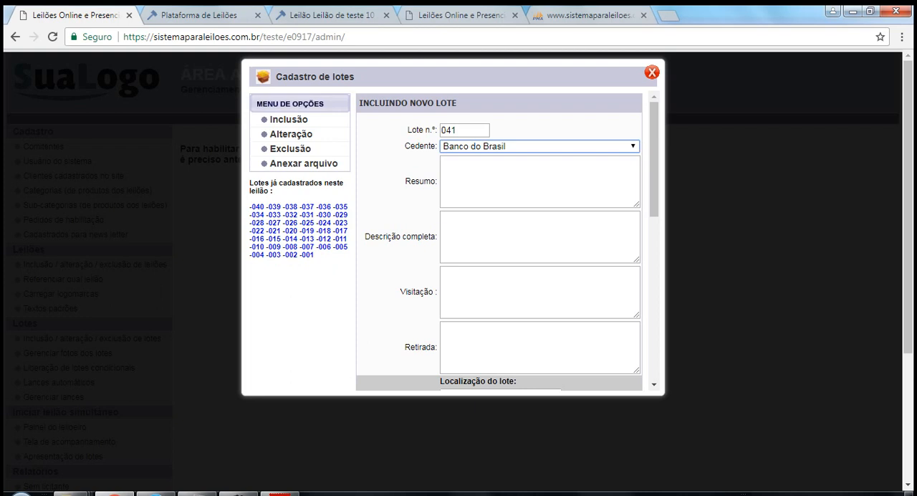
# Set the new lot's category to CAMINHÕES E ÔNIBUS and subcategory to Subcategoria teste 24, then save the lot.
pyautogui.scroll(-5, 502, 244)
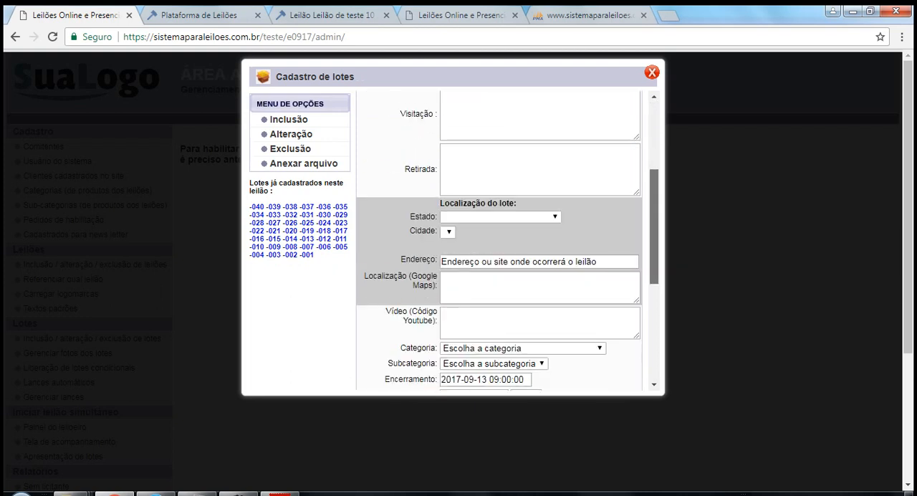
pyautogui.scroll(-4, 501, 243)
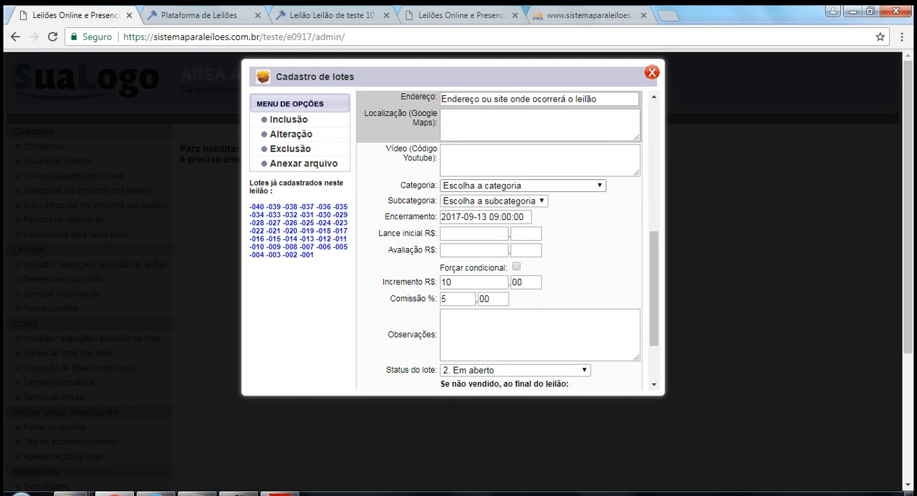
pyautogui.click(523, 185)
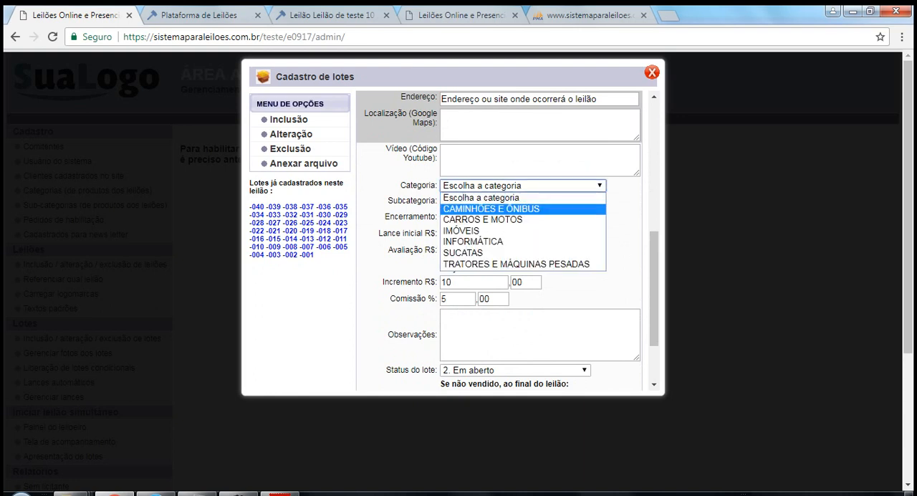
pyautogui.click(502, 209)
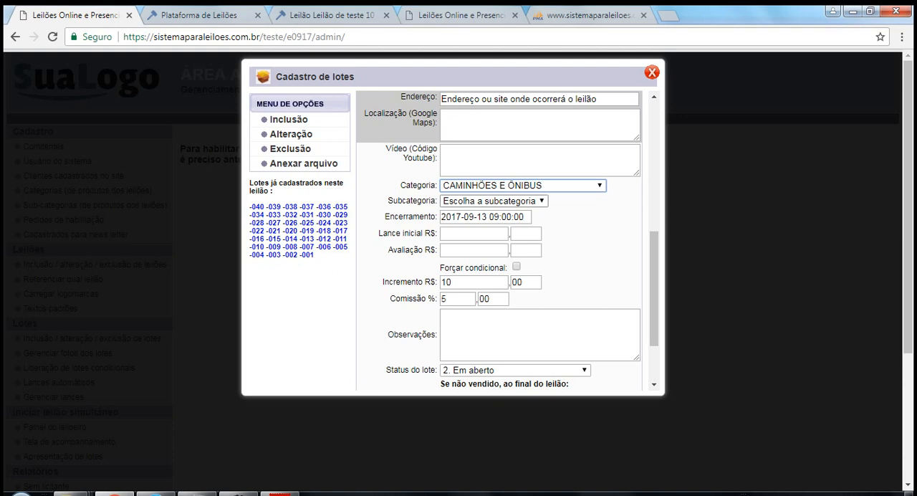
pyautogui.click(494, 202)
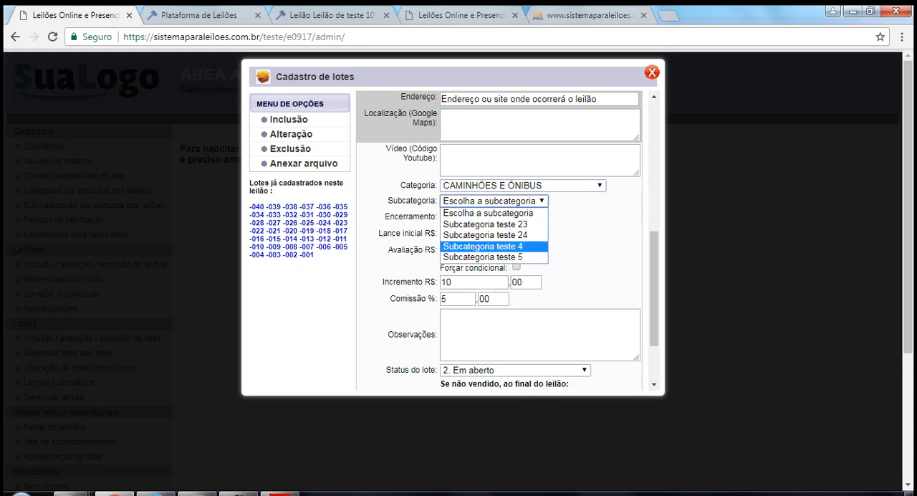
pyautogui.click(494, 235)
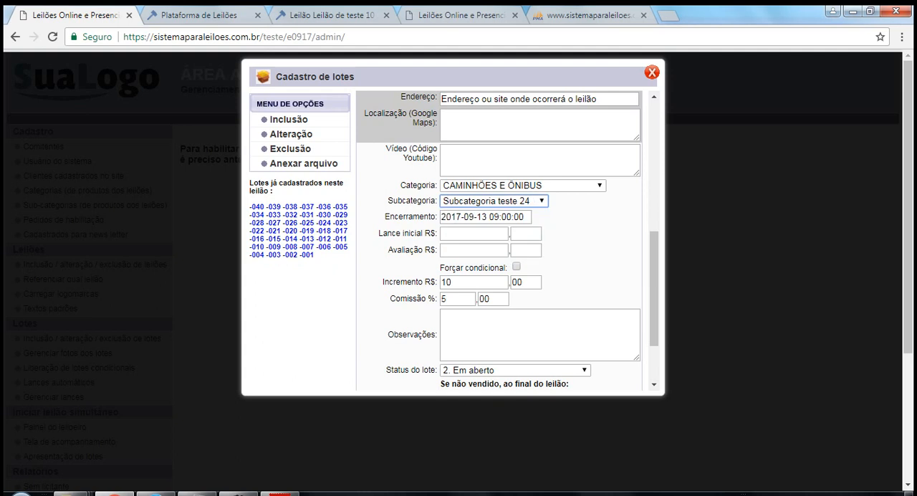
pyautogui.scroll(-2, 594, 369)
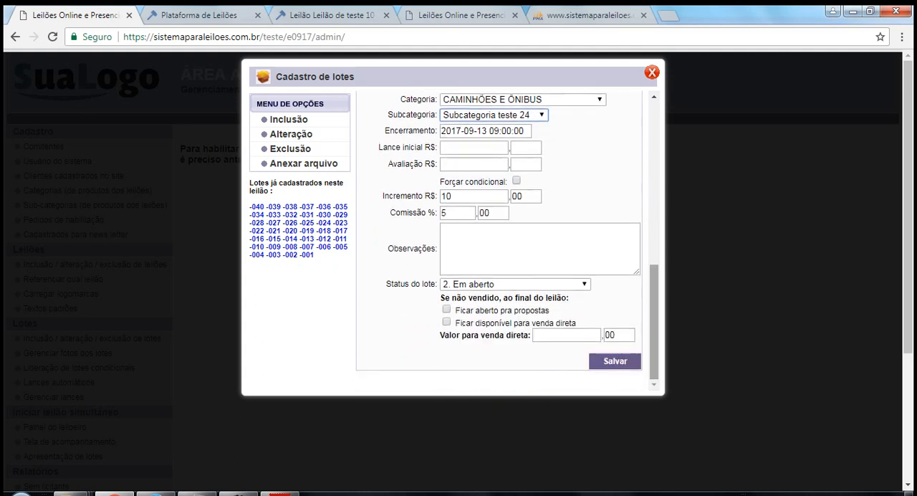
pyautogui.click(614, 361)
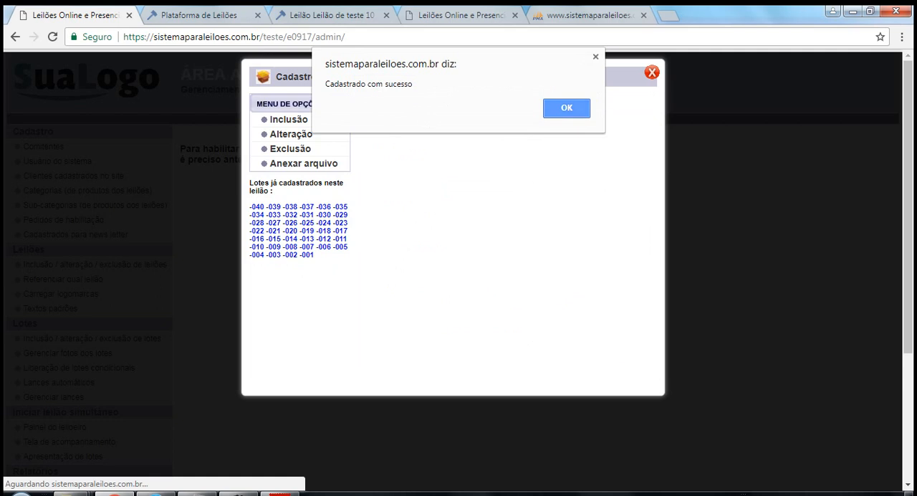
pyautogui.press('Return')
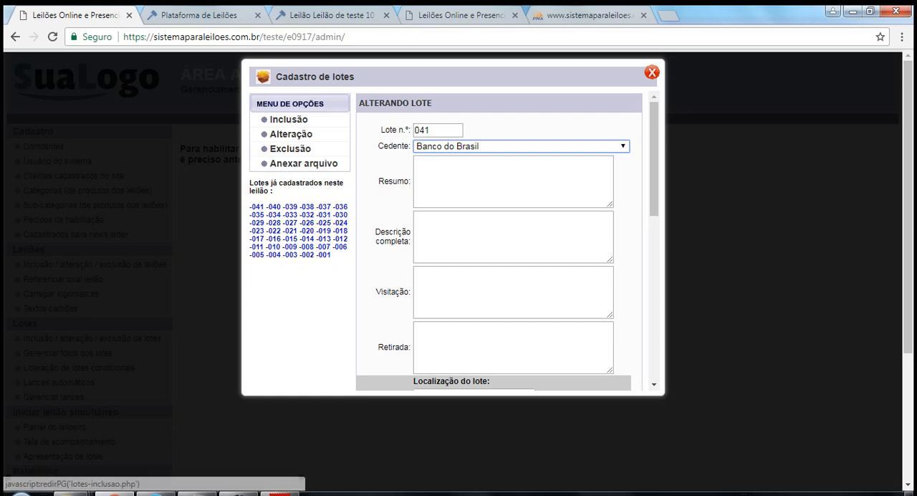
# Bring up lot number 1 for alteration by entering its number.
pyautogui.click(291, 133)
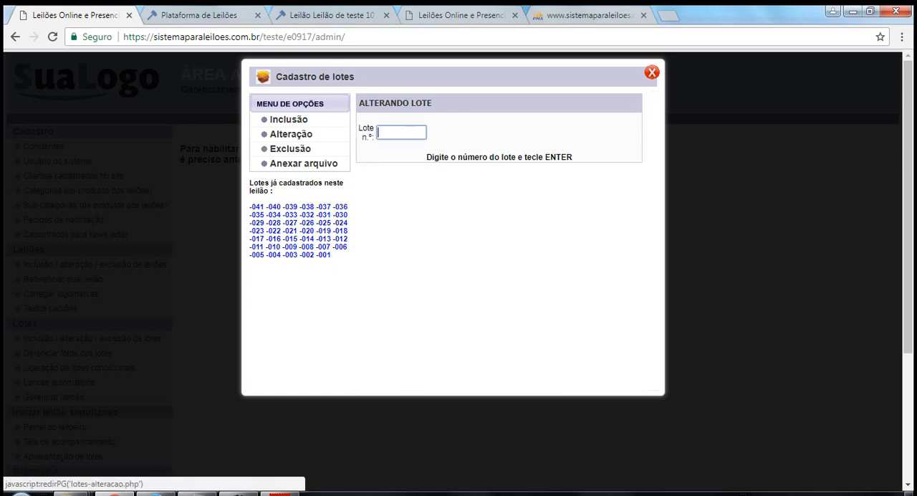
pyautogui.click(291, 134)
pyautogui.click(401, 132)
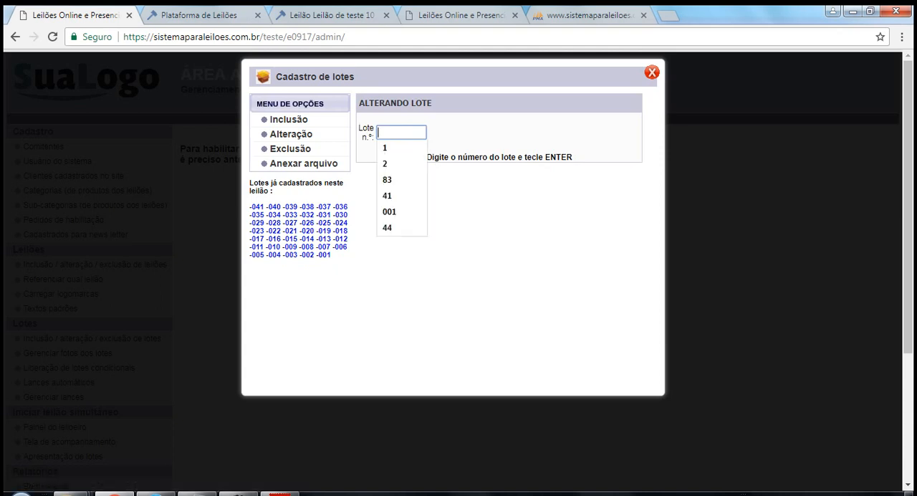
pyautogui.write('1')
pyautogui.press('Return')
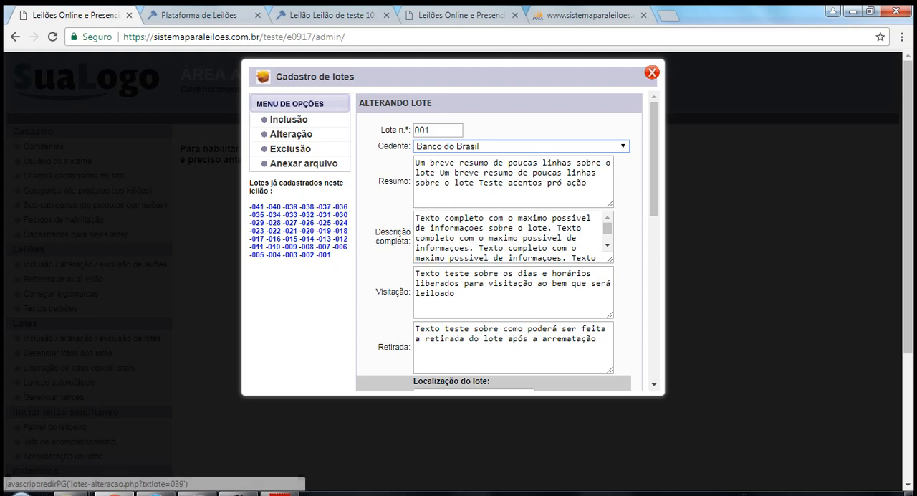
# Use the list of registered lots to open lot 041 and return to lot 001.
pyautogui.moveTo(250, 206); pyautogui.dragTo(277, 254)
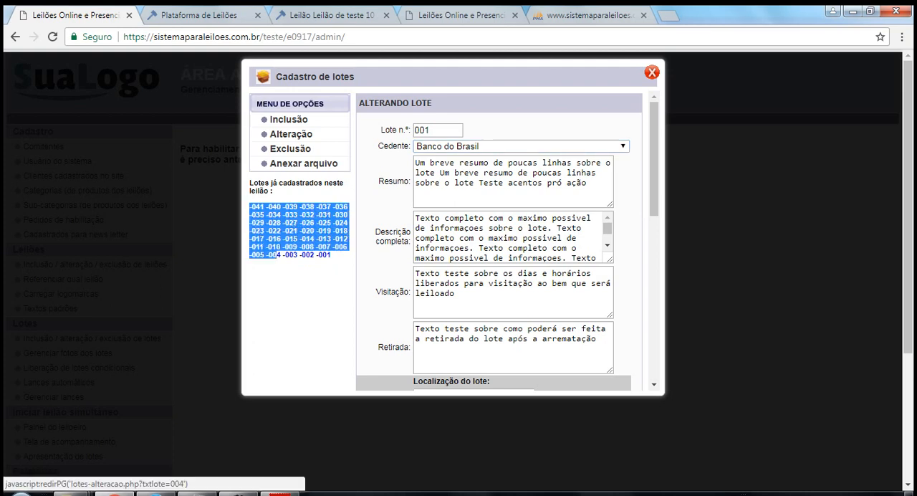
pyautogui.click(285, 278)
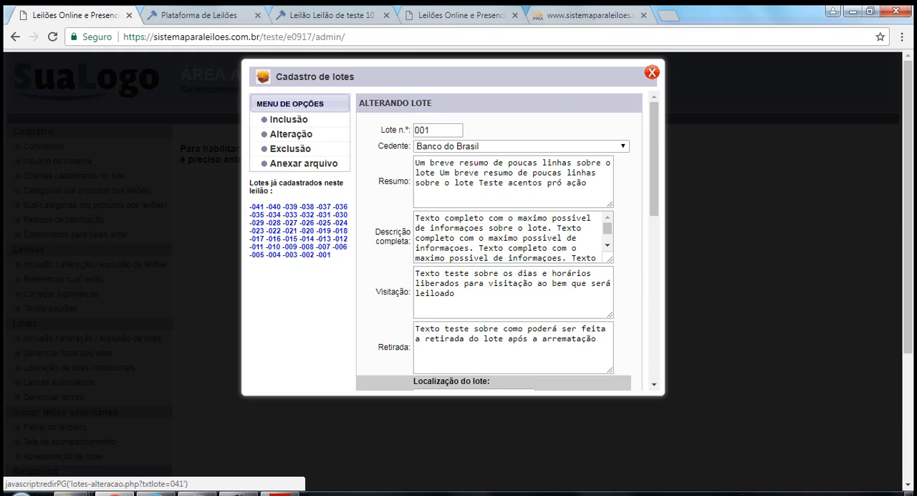
pyautogui.click(256, 206)
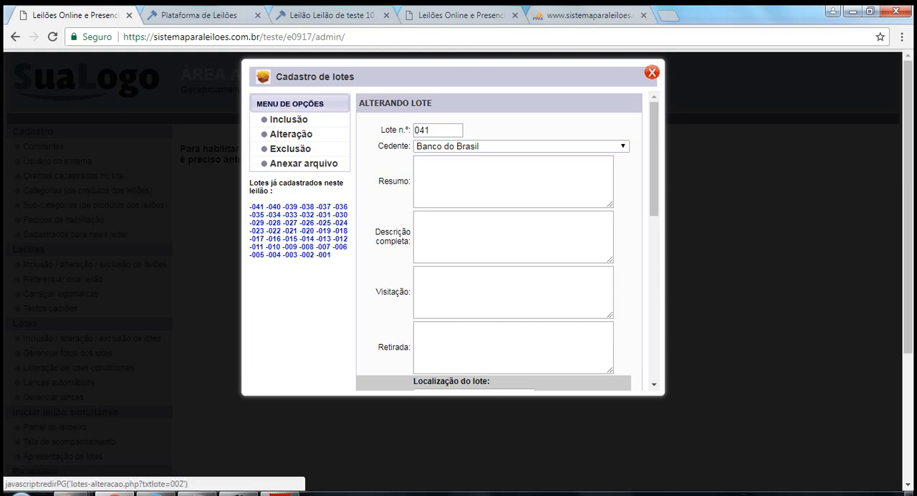
pyautogui.click(323, 254)
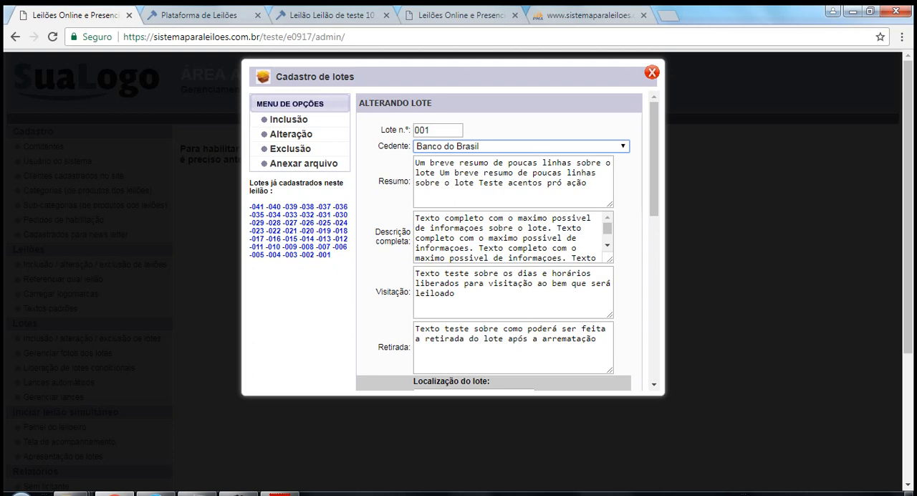
# Review lot 001's Cedente options and its Resumo, Descrição completa, Visitação and Retirada texts.
pyautogui.moveTo(653, 156); pyautogui.dragTo(654, 170)
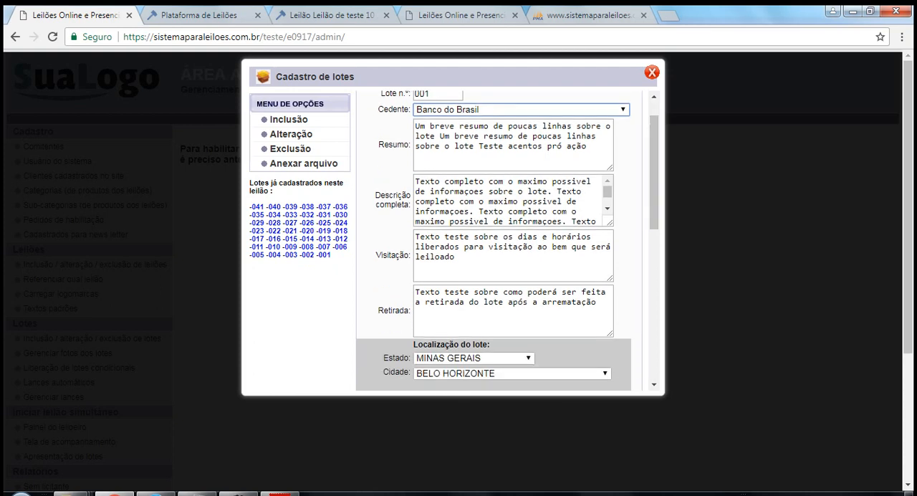
pyautogui.click(510, 110)
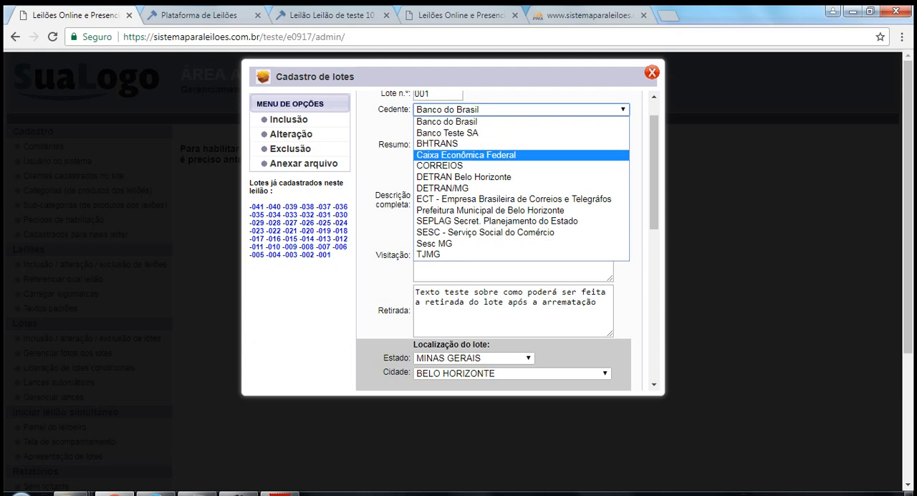
pyautogui.press('Escape')
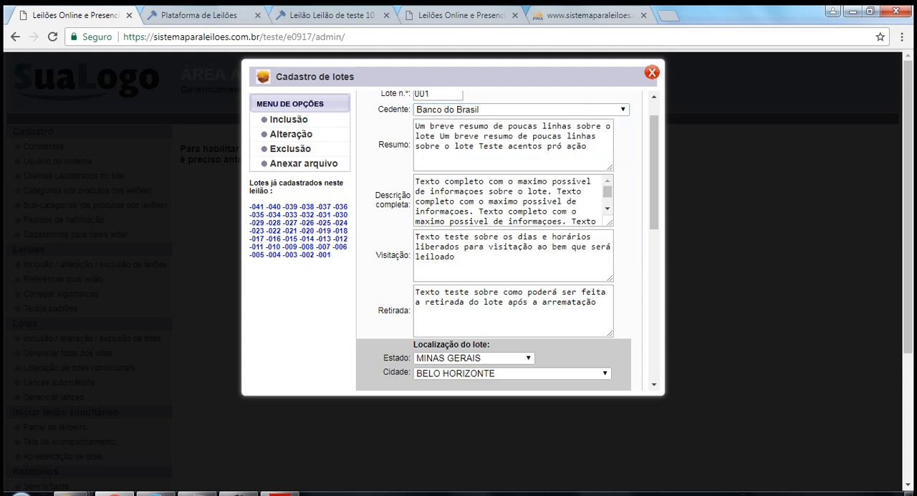
pyautogui.moveTo(414, 125); pyautogui.dragTo(507, 145)
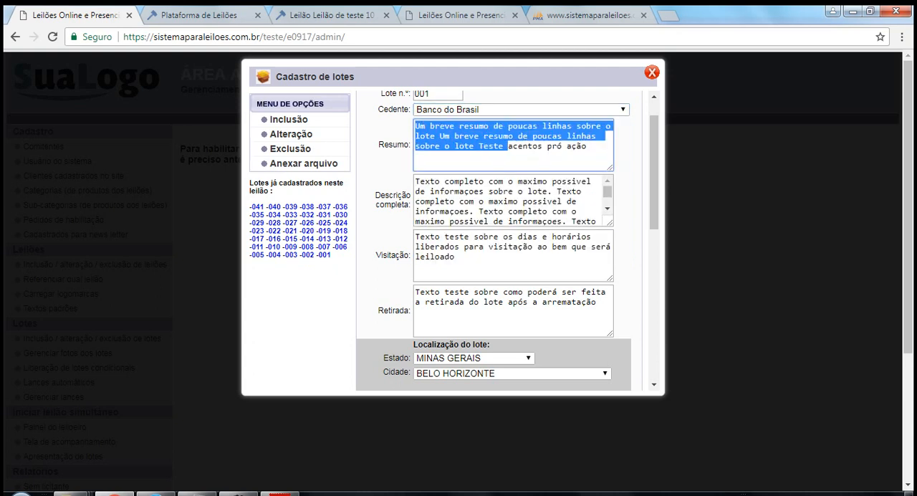
pyautogui.moveTo(440, 211); pyautogui.dragTo(487, 221)
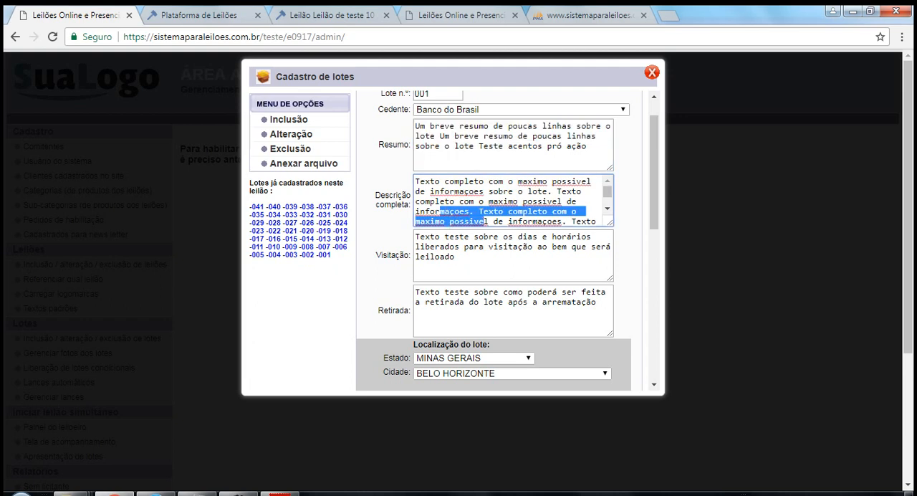
pyautogui.moveTo(429, 237); pyautogui.dragTo(454, 256)
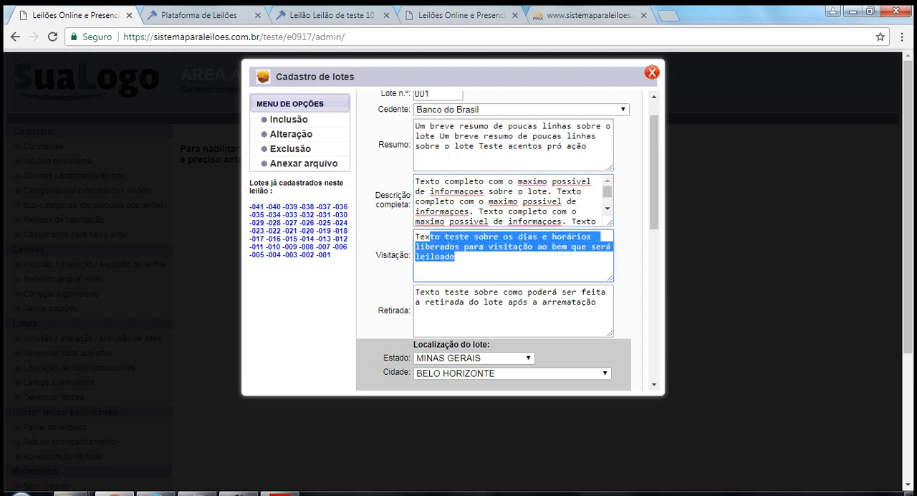
pyautogui.moveTo(445, 291); pyautogui.dragTo(482, 301)
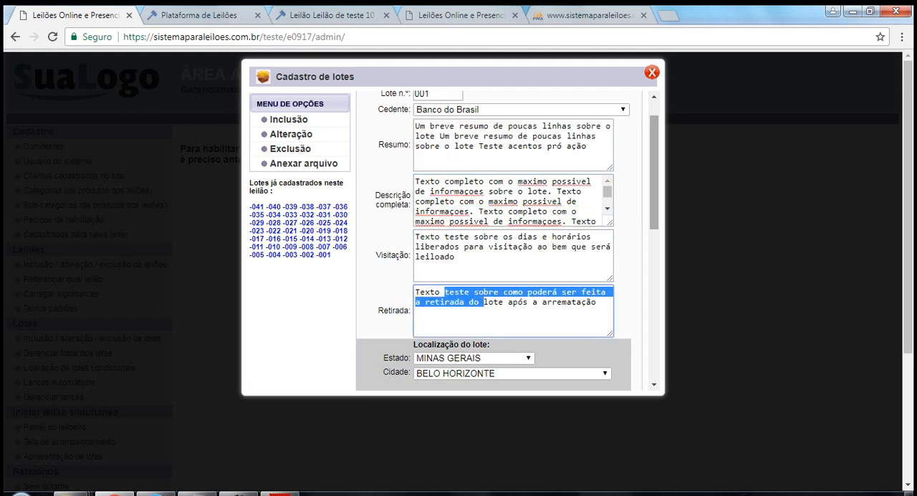
# Check lot 001's Observações text in the registration form and open the same lot's details on the public auction page.
pyautogui.scroll(-6, 508, 241)
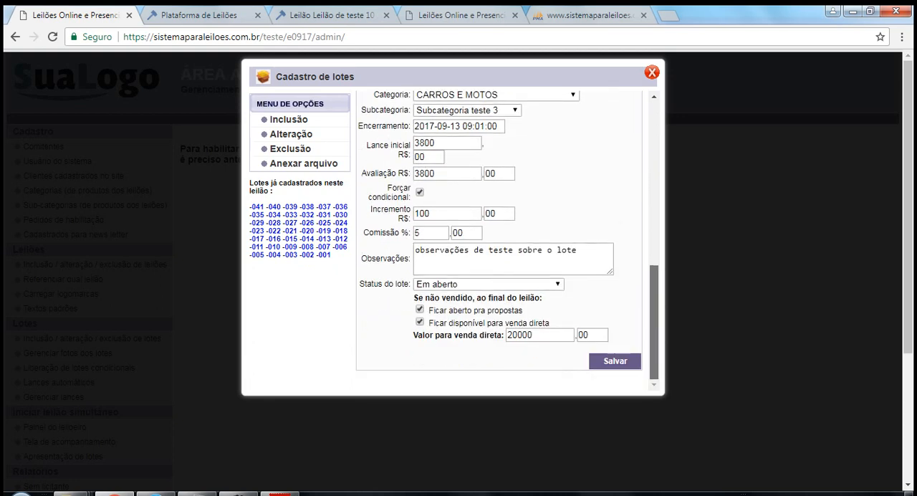
pyautogui.moveTo(484, 250); pyautogui.dragTo(429, 250)
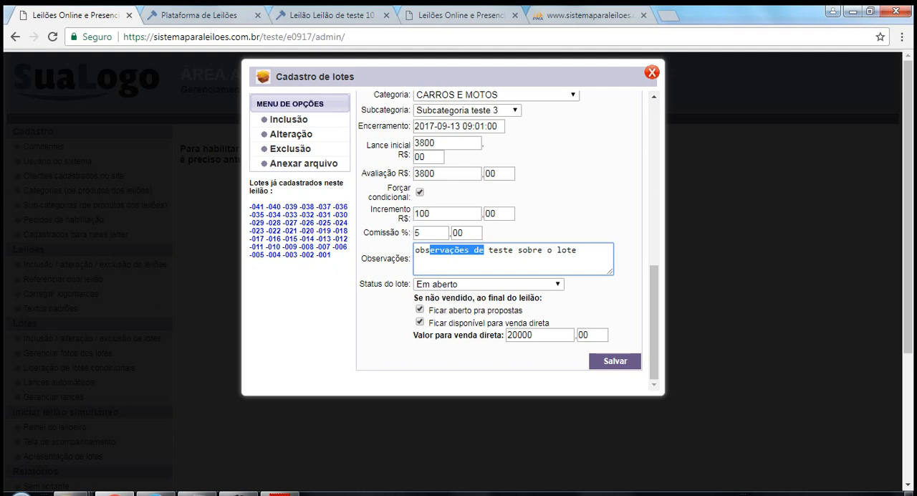
pyautogui.click(459, 15)
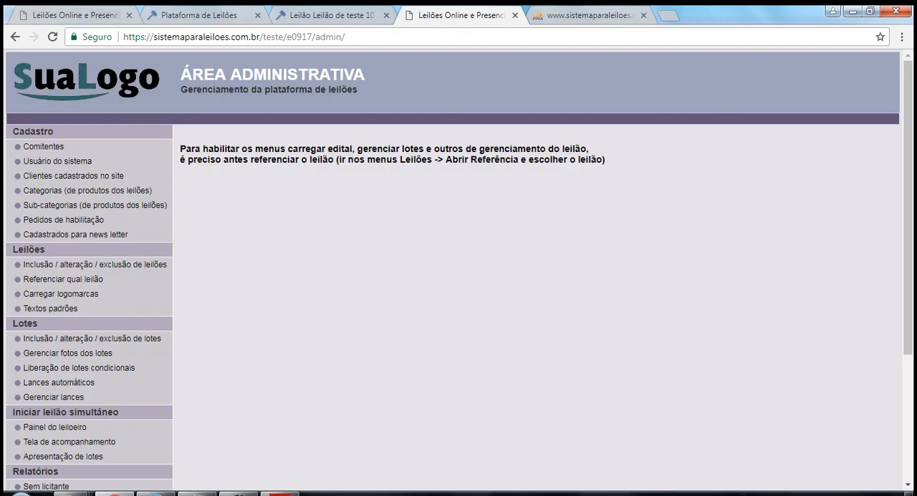
pyautogui.click(334, 15)
pyautogui.click(204, 15)
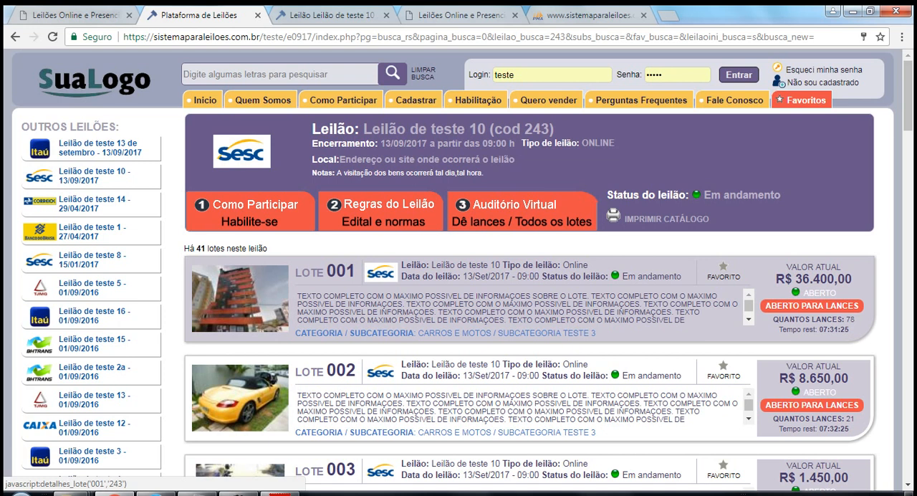
pyautogui.click(240, 298)
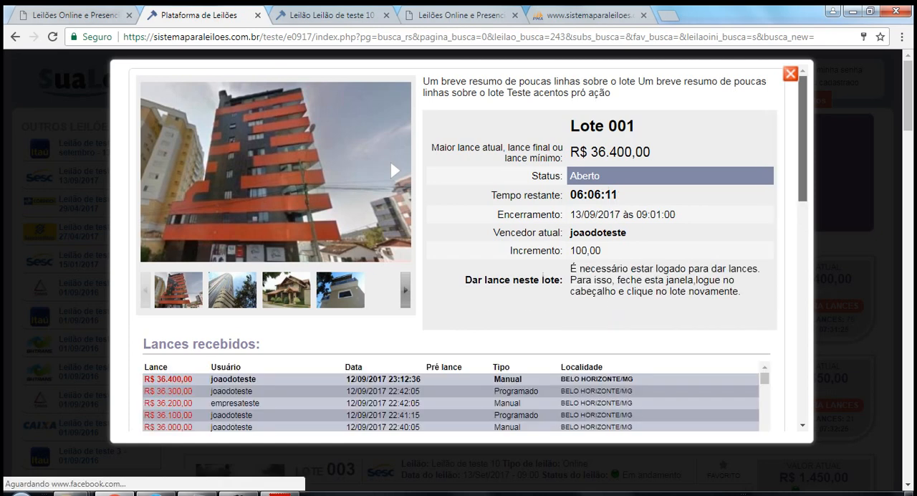
# Compare the summary in lot 001's public details with the Resumo text in its registration form.
pyautogui.scroll(-15, 458, 250)
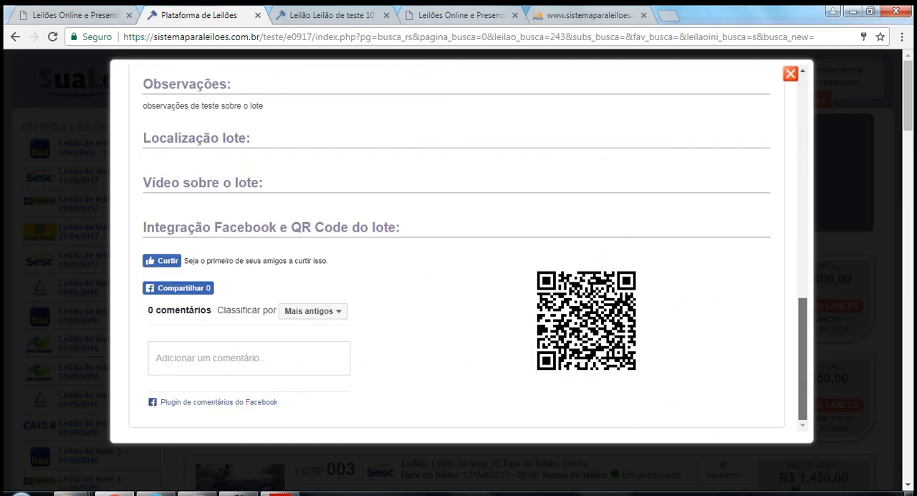
pyautogui.scroll(15, 458, 251)
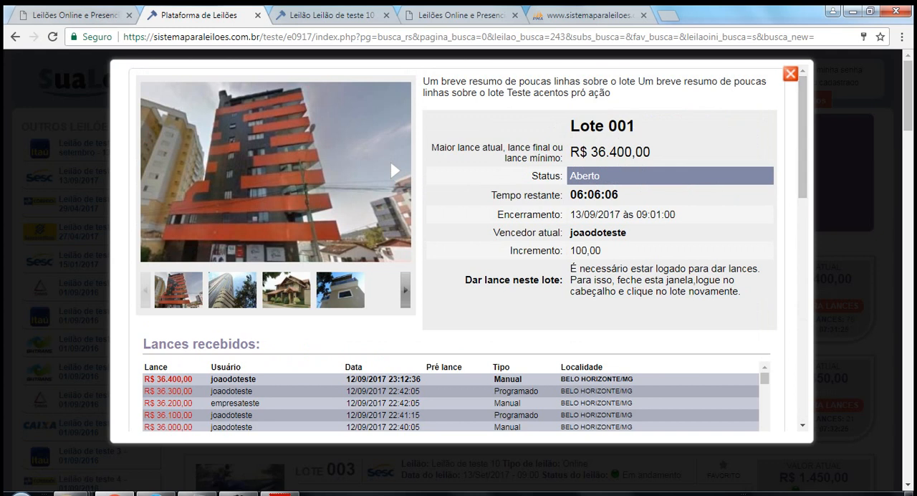
pyautogui.moveTo(611, 93); pyautogui.dragTo(422, 81)
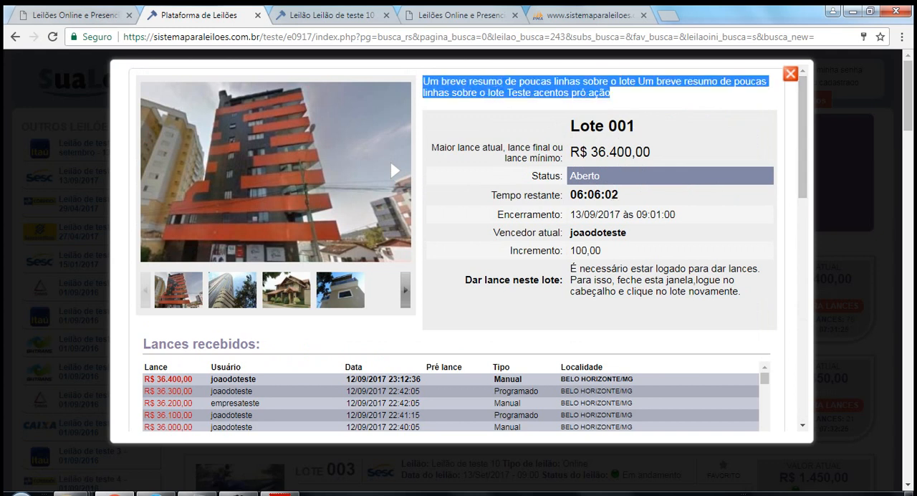
pyautogui.click(79, 15)
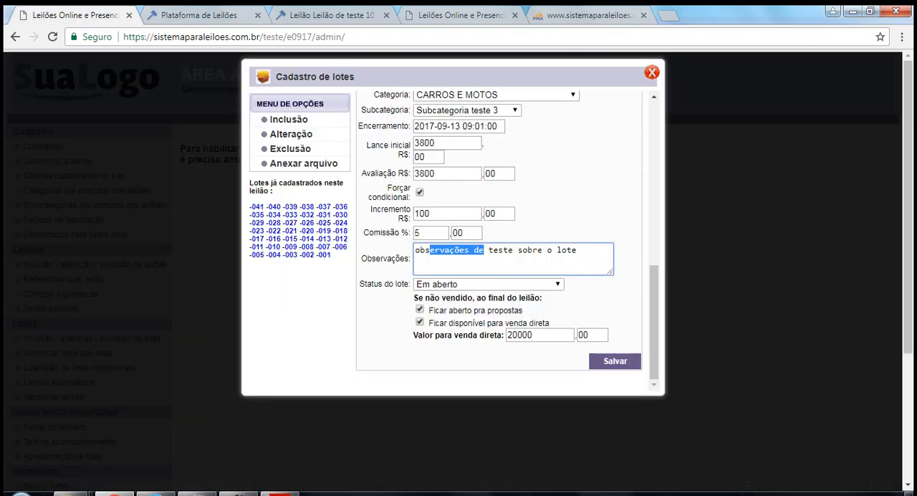
pyautogui.scroll(10, 501, 236)
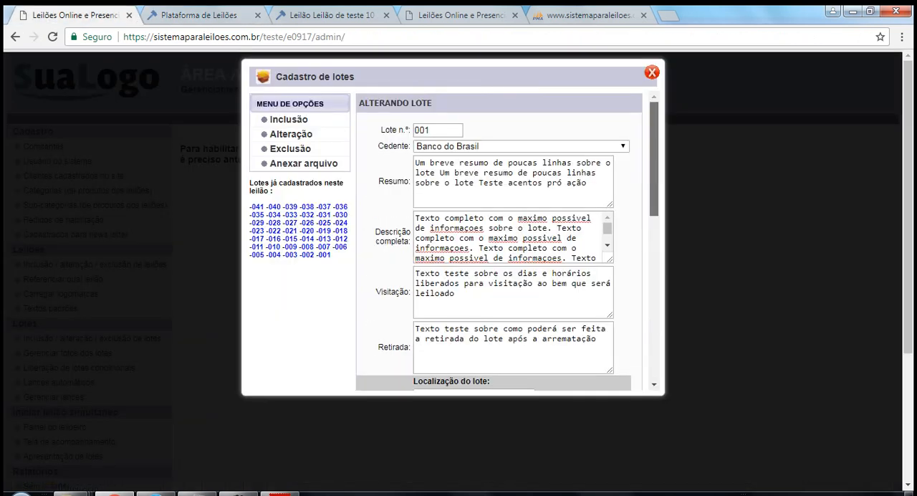
pyautogui.click(454, 183)
pyautogui.hotkey('ctrl', 'a')
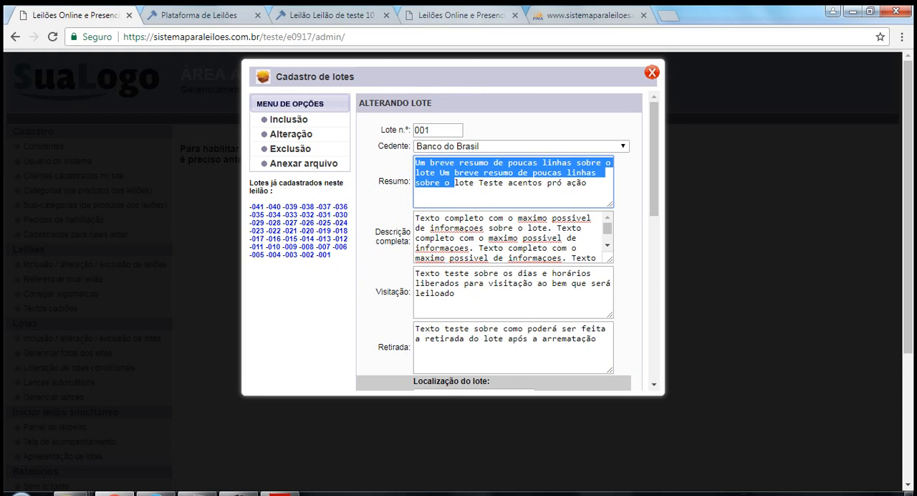
pyautogui.click(188, 15)
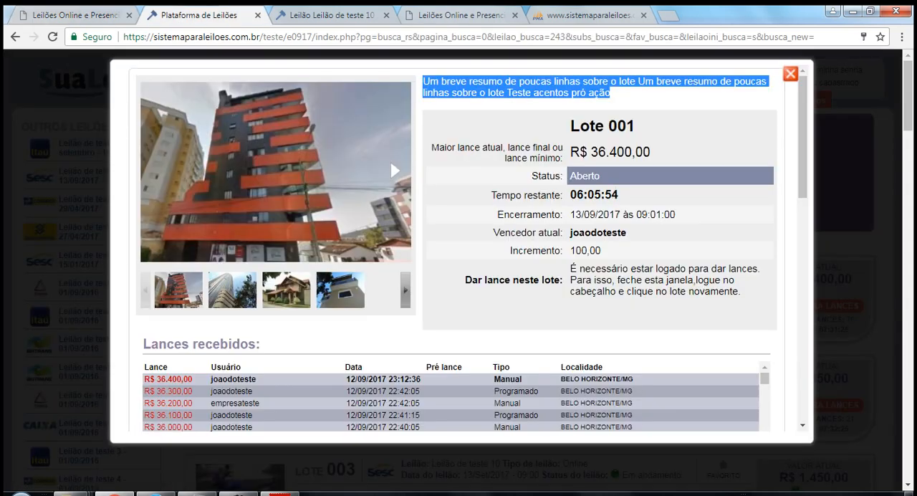
pyautogui.click(594, 93)
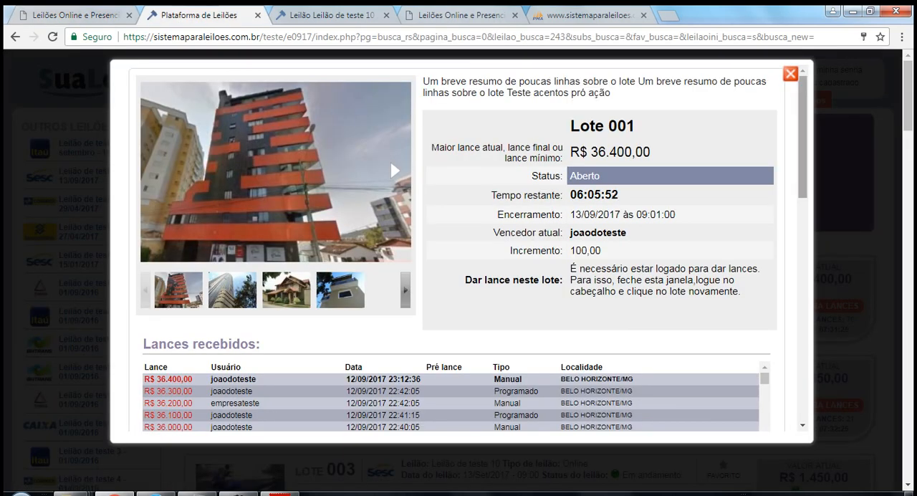
# Compare lot 001's public Descrição, Visitação, Retirada and Observações sections with the matching text fields in its registration form.
pyautogui.scroll(-4, 456, 250)
pyautogui.scroll(-1, 456, 251)
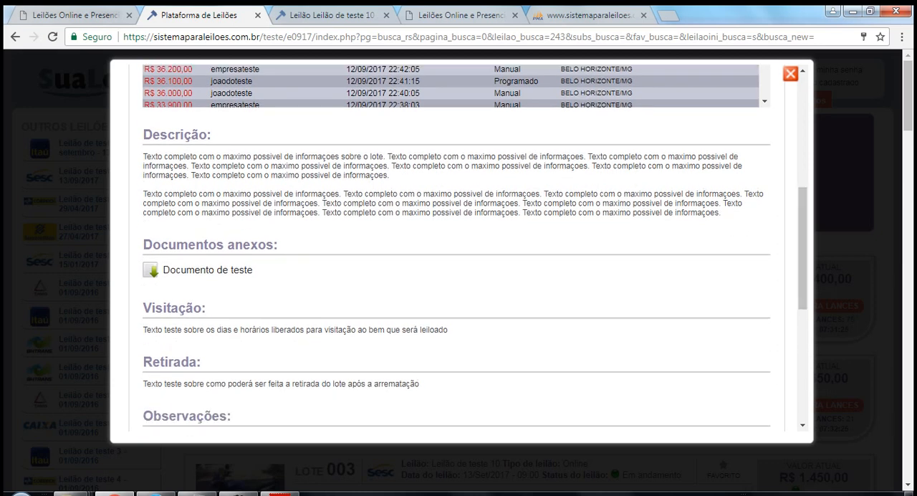
pyautogui.moveTo(151, 156); pyautogui.dragTo(325, 212)
pyautogui.moveTo(162, 331); pyautogui.dragTo(210, 330)
pyautogui.click(172, 384)
pyautogui.moveTo(177, 416); pyautogui.dragTo(219, 416)
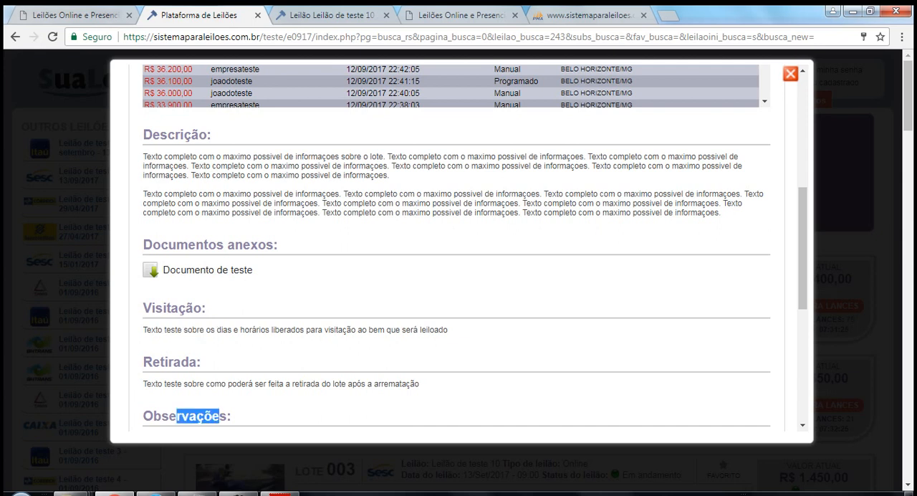
pyautogui.click(73, 15)
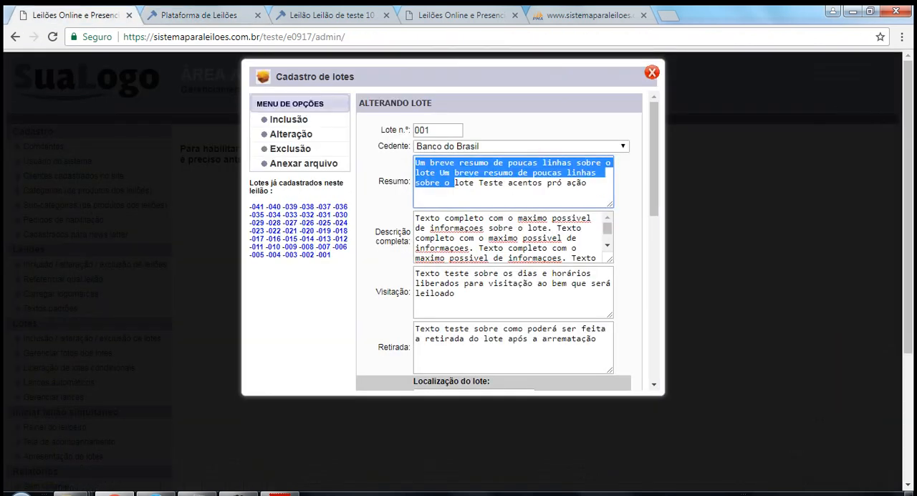
pyautogui.moveTo(474, 238); pyautogui.dragTo(464, 238)
pyautogui.moveTo(454, 292); pyautogui.dragTo(435, 293)
pyautogui.moveTo(449, 338); pyautogui.dragTo(429, 338)
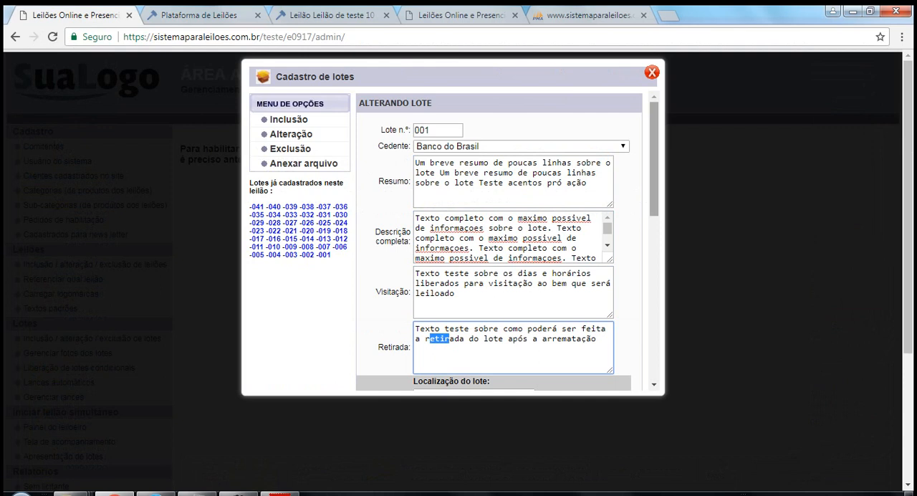
# Copy the Endereço value from lot 001's location details in the registration form.
pyautogui.scroll(-3, 494, 244)
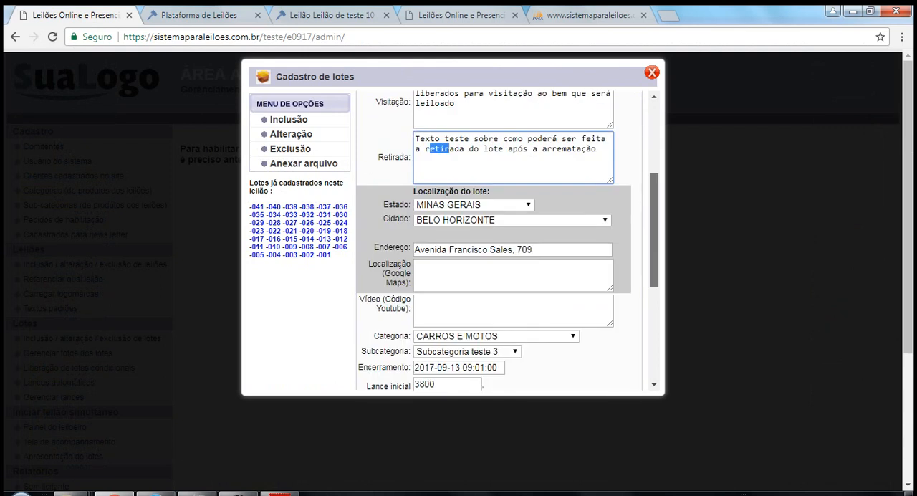
pyautogui.scroll(-2, 507, 240)
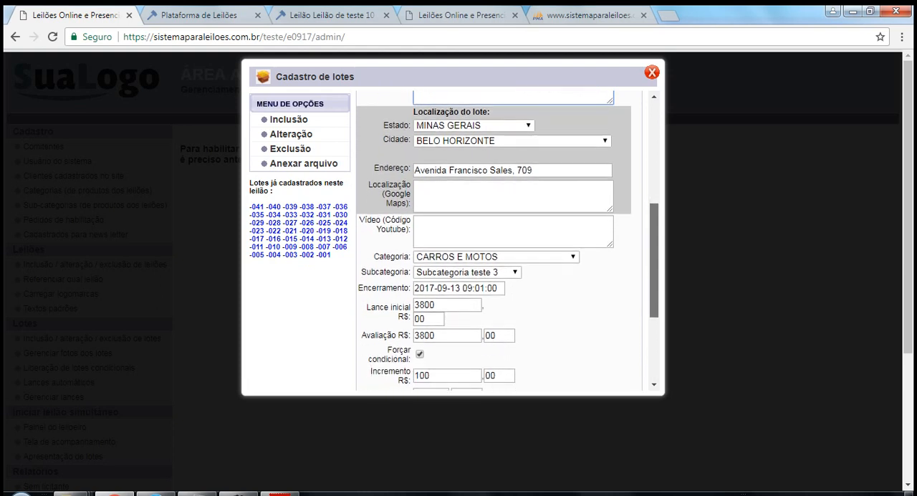
pyautogui.scroll(-1, 508, 241)
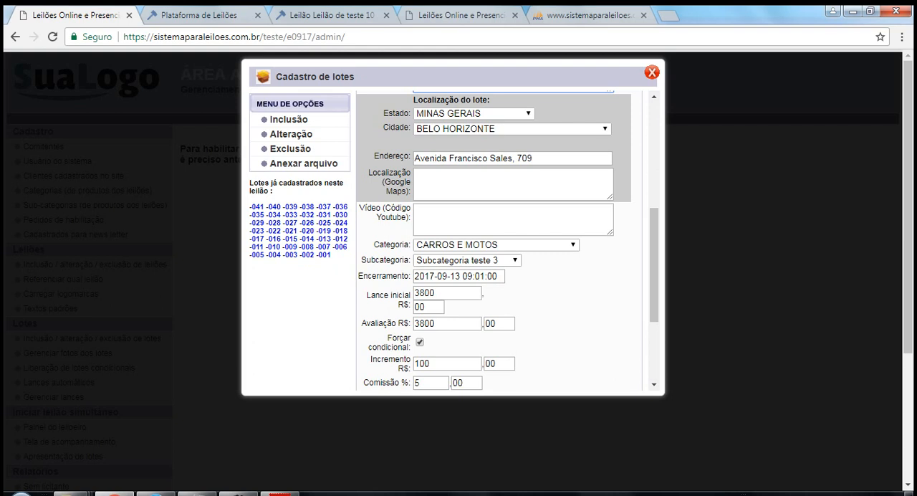
pyautogui.click(513, 184)
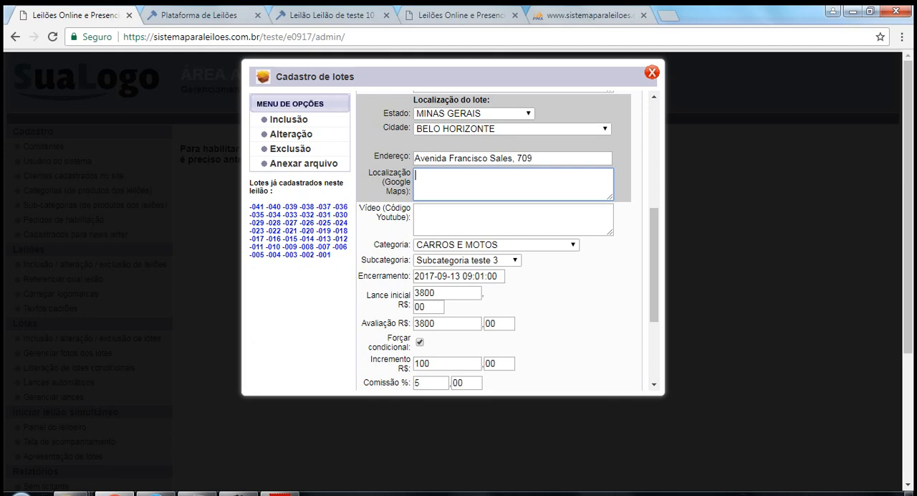
pyautogui.hotkey('shift', 'Tab')
pyautogui.hotkey('ctrl', 'c')
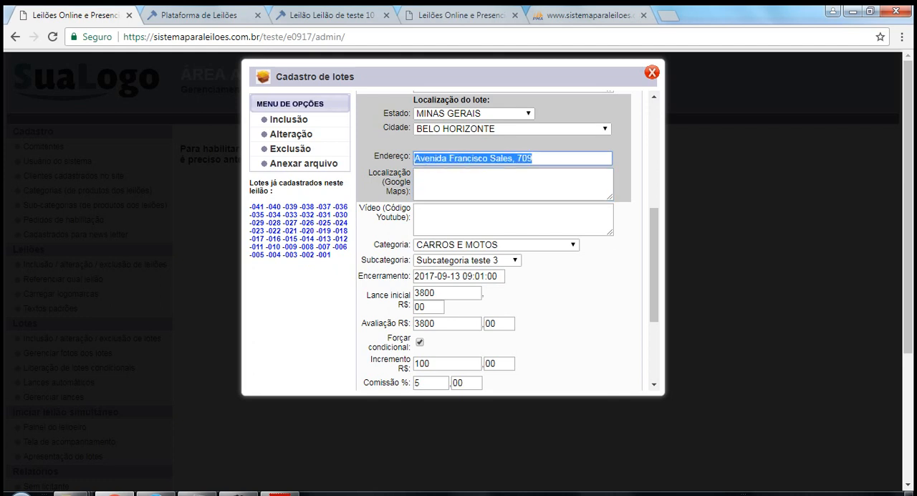
pyautogui.rightClick(422, 156)
pyautogui.click(458, 178)
# Open Google Maps in a new browser tab and search for the copied lot address.
pyautogui.hotkey('ctrl', 't')
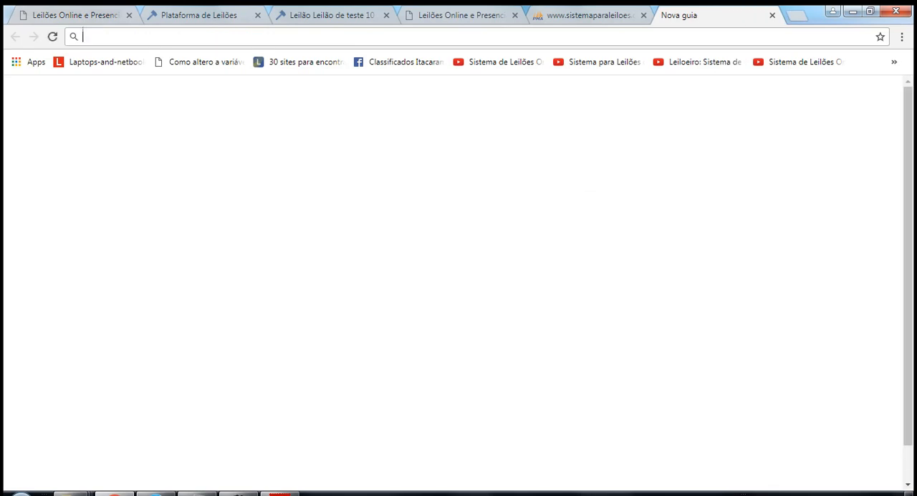
pyautogui.write('m')
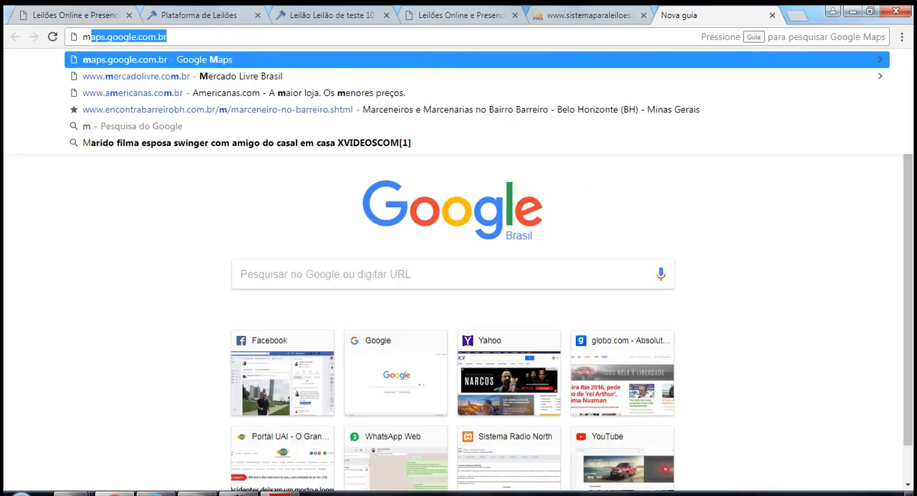
pyautogui.write('aps')
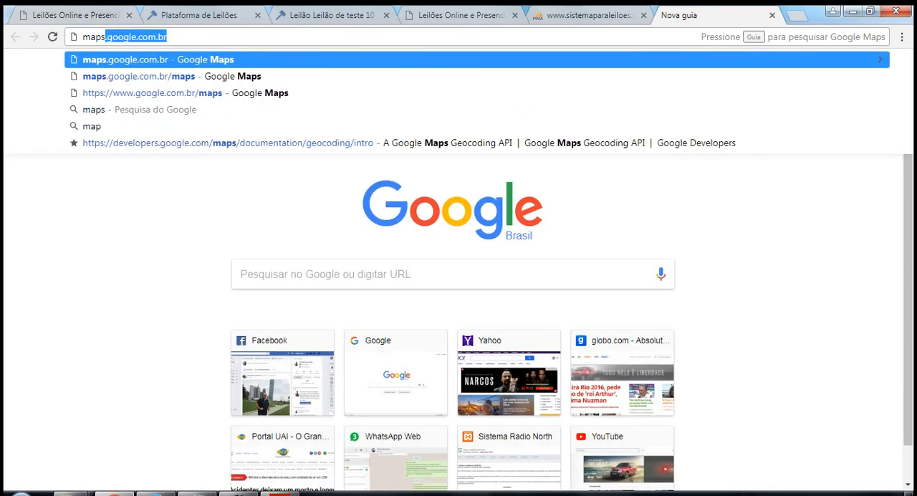
pyautogui.write('.goo')
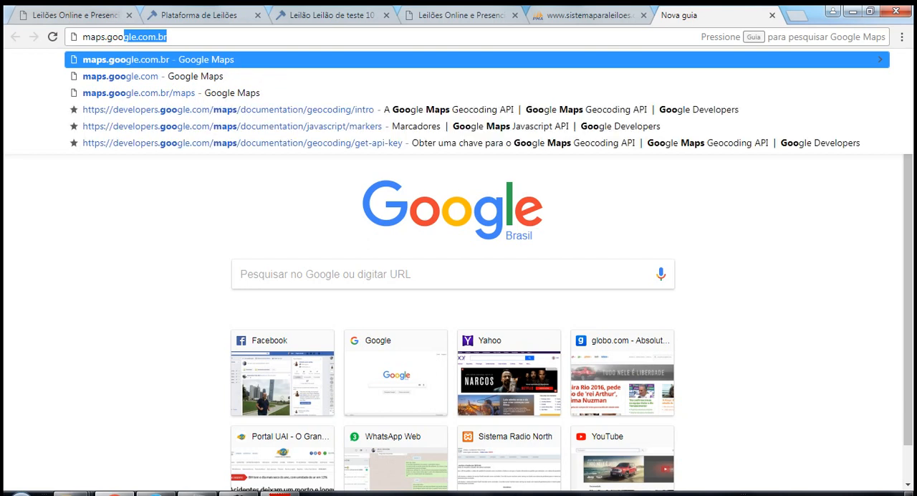
pyautogui.press('Return')
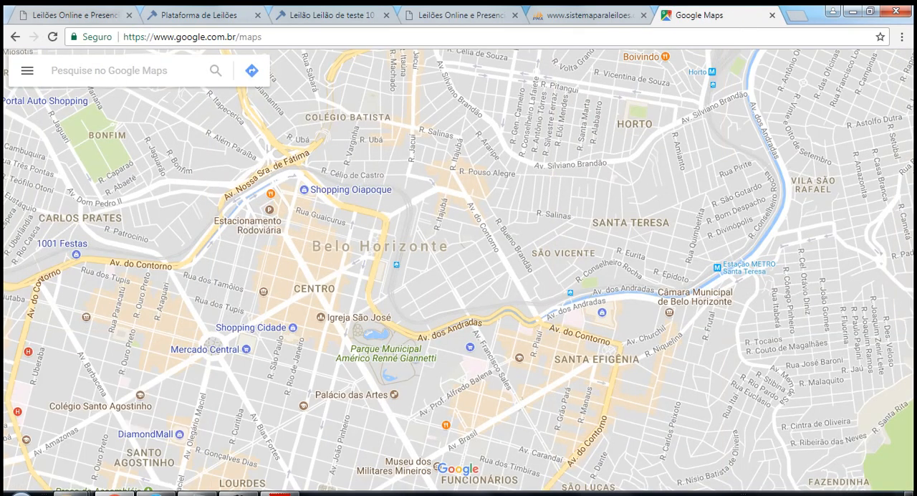
pyautogui.hotkey('ctrl', 'v')
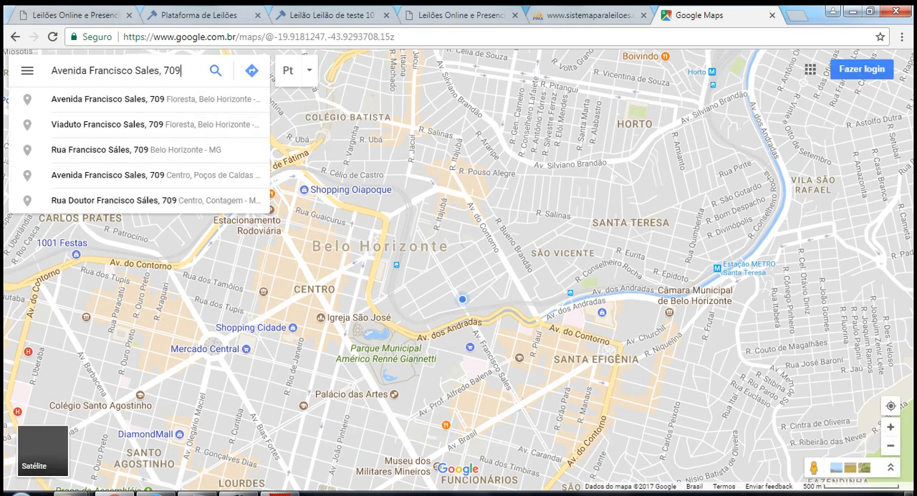
pyautogui.press('Return')
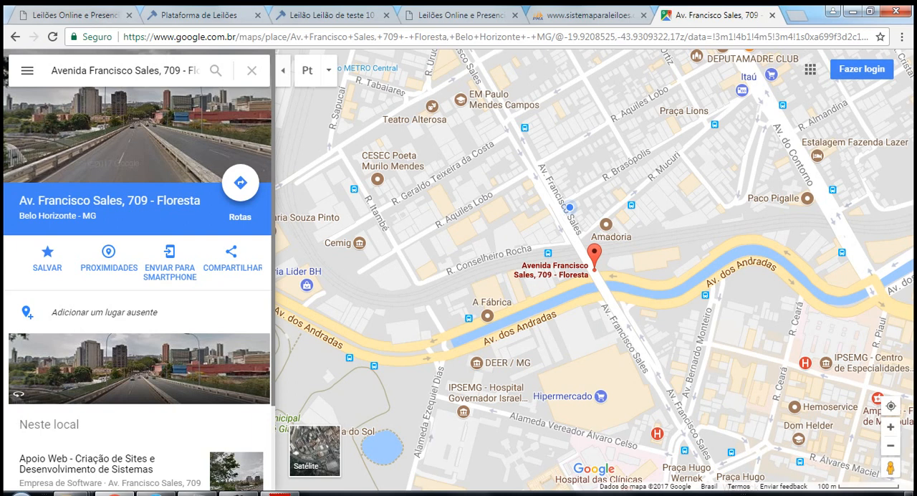
# Copy the medium-size map embed code from the sharing options of the found address.
pyautogui.click(230, 258)
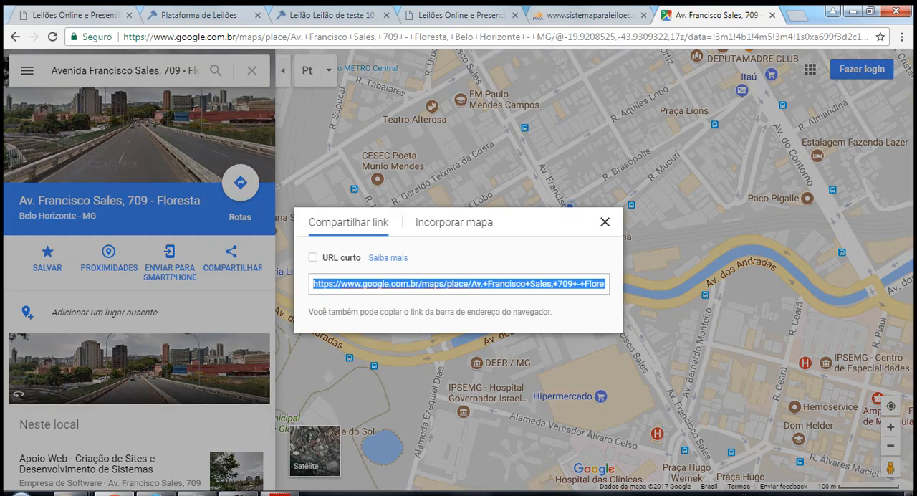
pyautogui.click(454, 222)
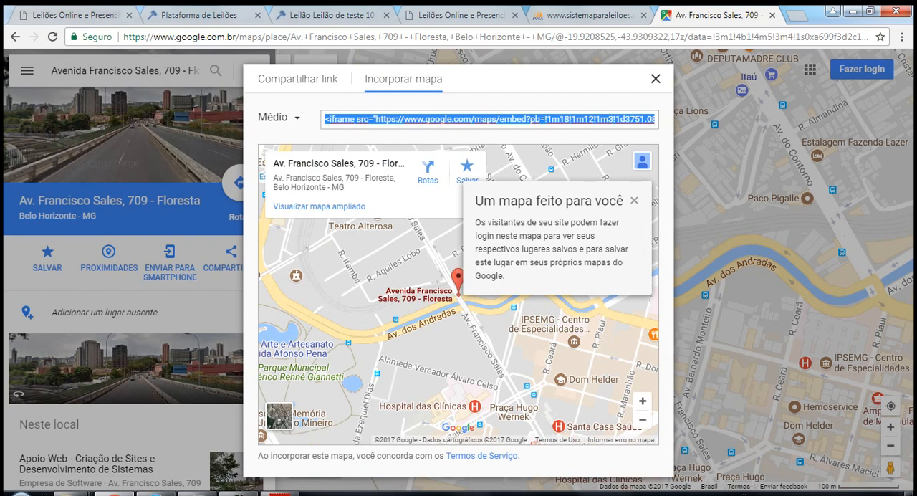
pyautogui.rightClick(381, 119)
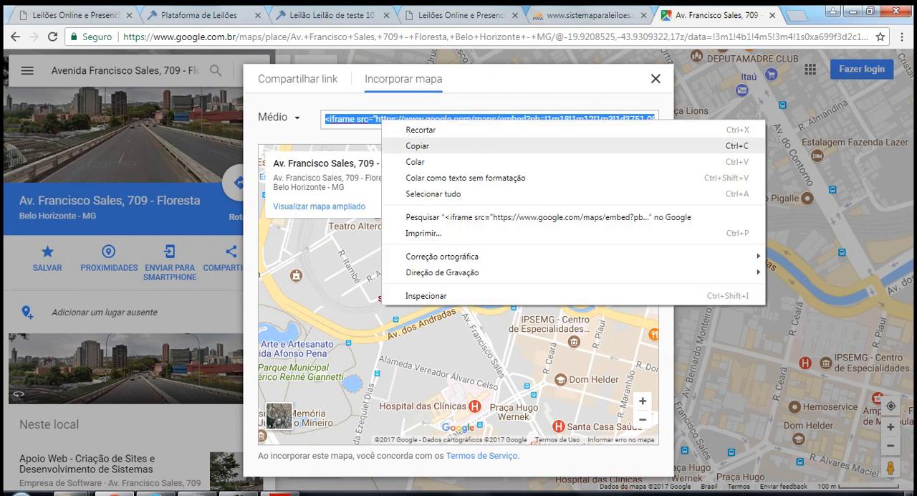
pyautogui.click(417, 145)
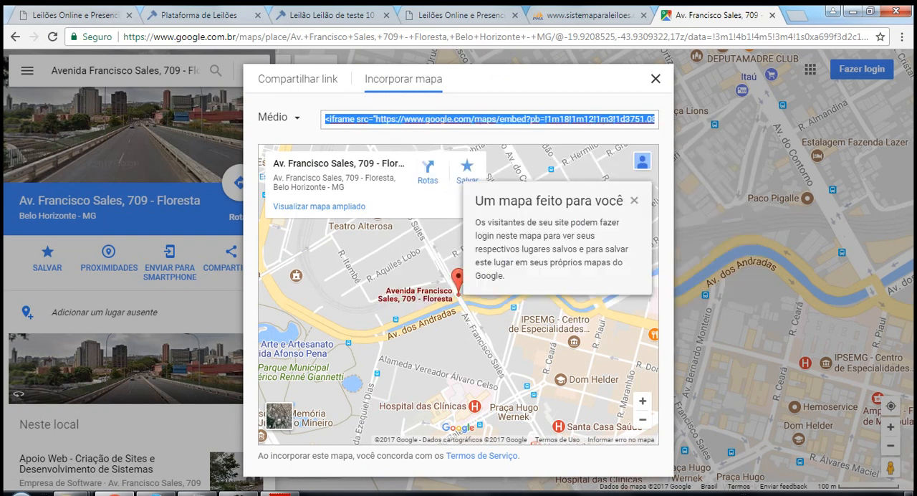
# Paste the copied map embed code into lot 001's Localização (Google Maps) field in the registration form and save the lot.
pyautogui.click(85, 15)
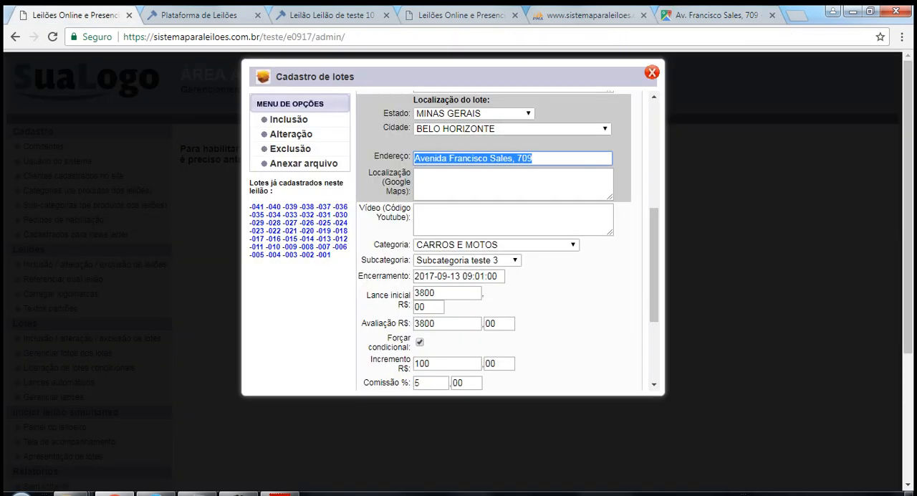
pyautogui.click(486, 183)
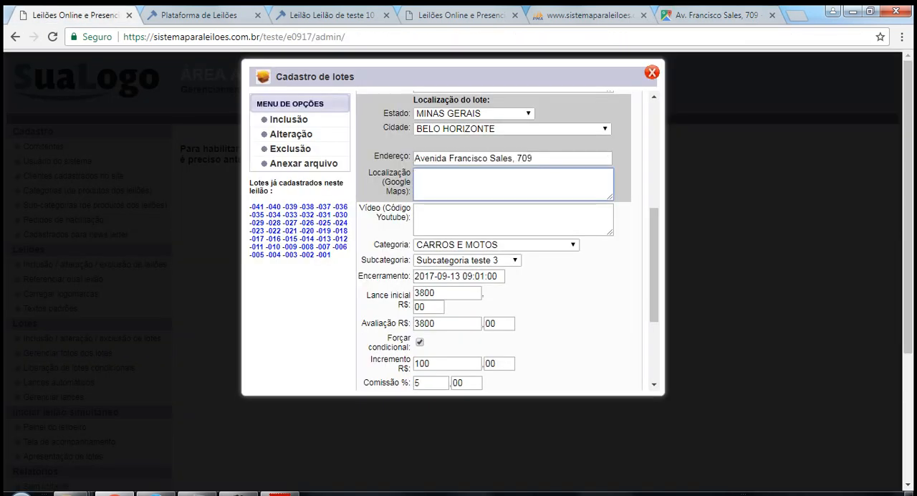
pyautogui.hotkey('ctrl', 'v')
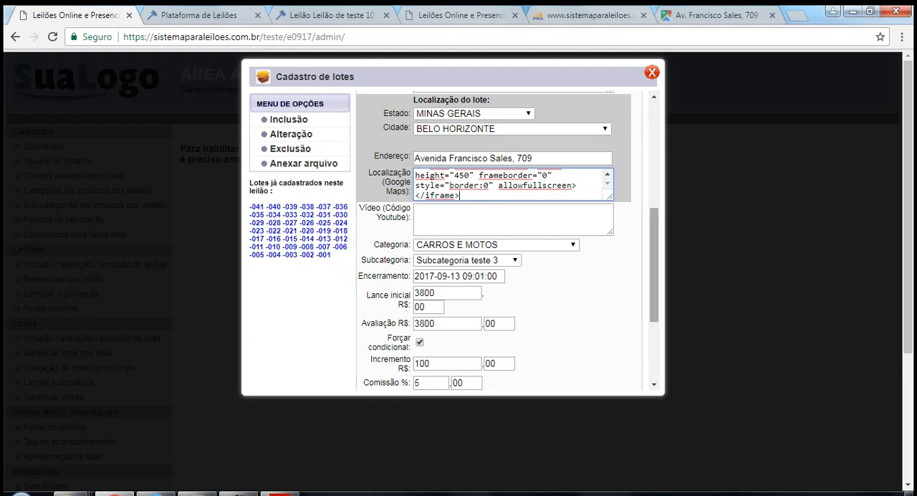
pyautogui.scroll(-3, 501, 240)
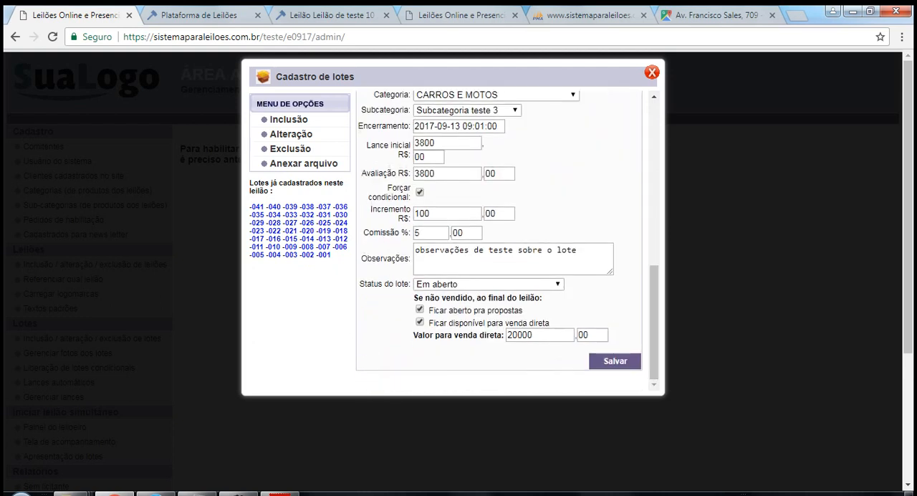
pyautogui.click(614, 361)
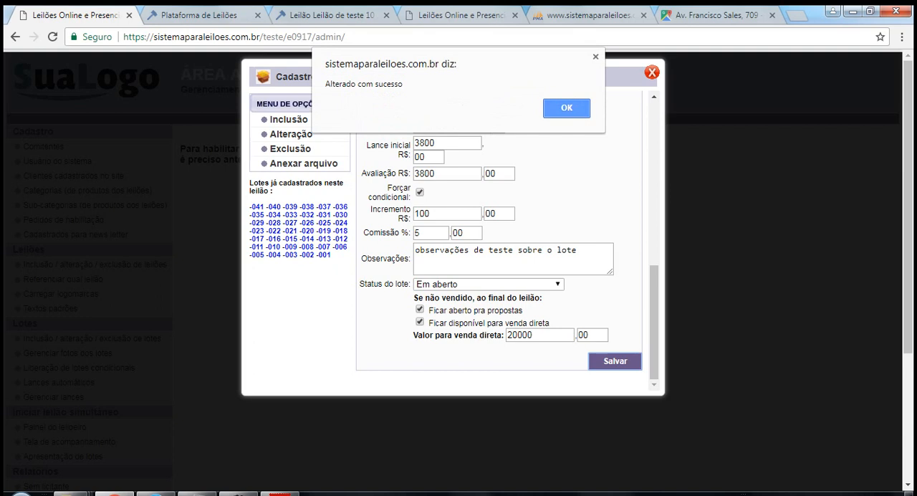
pyautogui.press('Return')
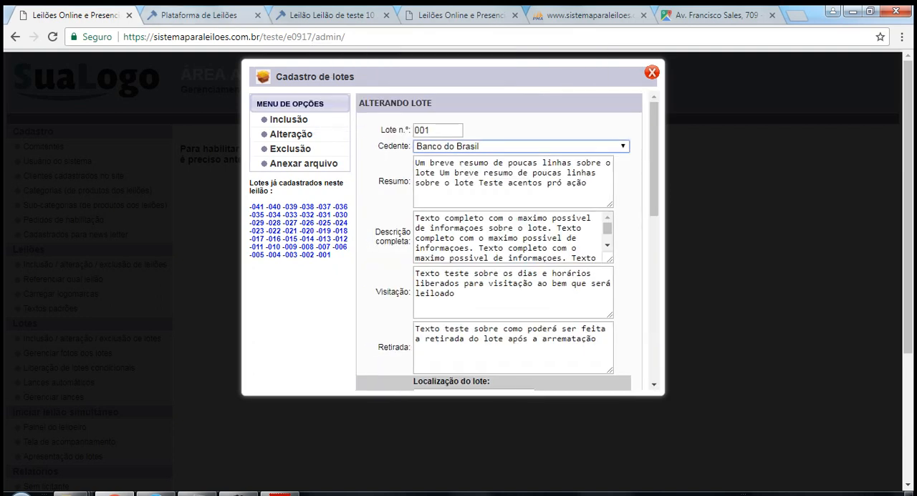
# Reopen lot 001's details on the public auction page and check the map under Localização lote.
pyautogui.hotkey('ctrl', 'Tab')
pyautogui.click(790, 74)
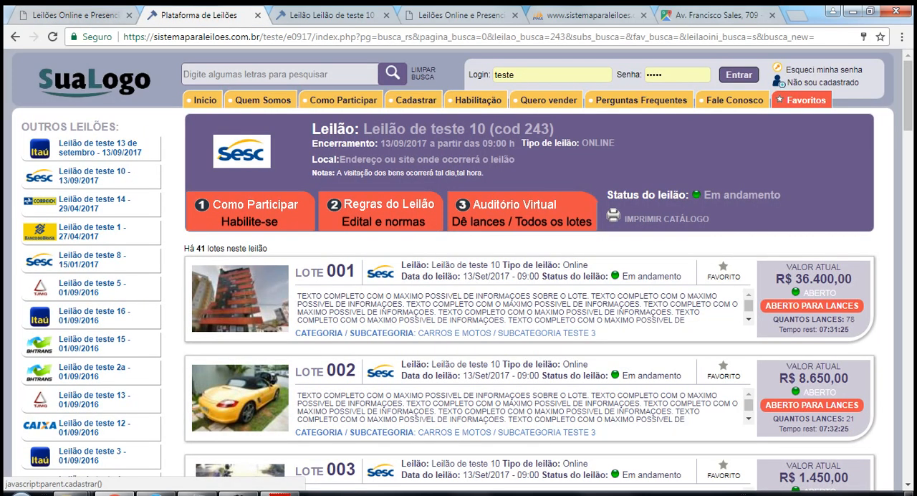
pyautogui.click(429, 307)
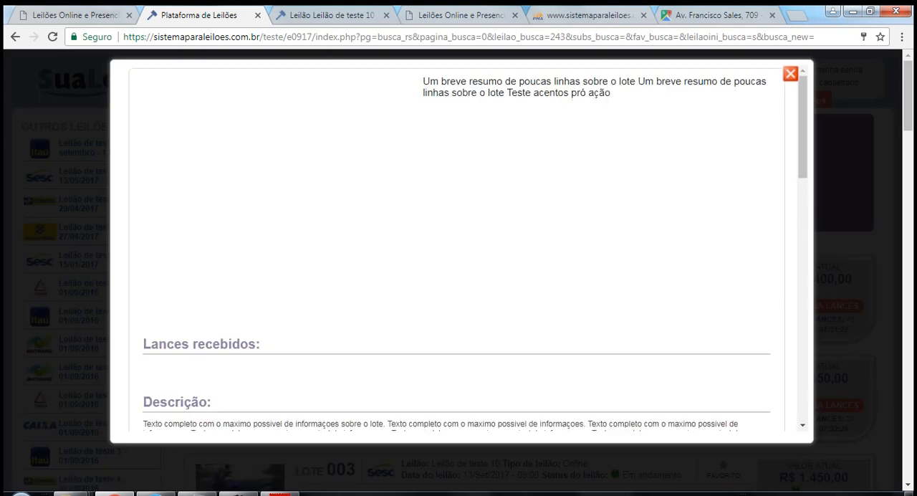
pyautogui.scroll(-6, 459, 250)
pyautogui.scroll(-4, 459, 251)
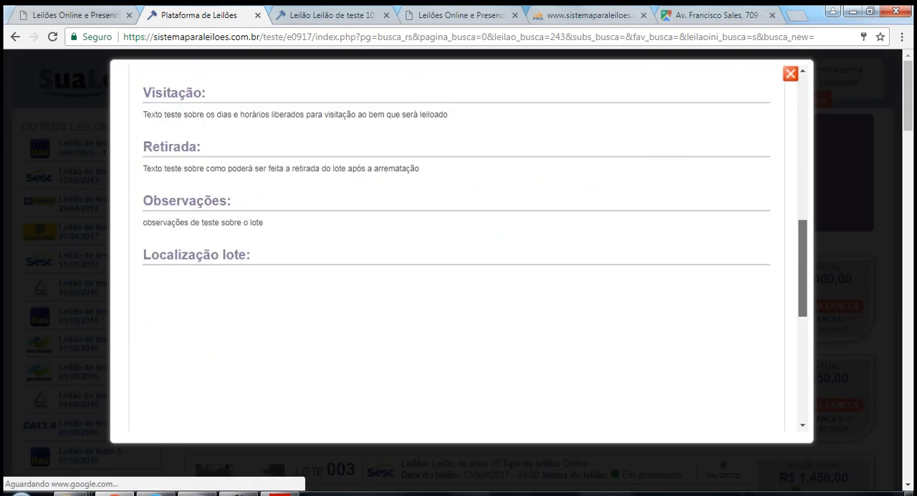
pyautogui.scroll(-1, 458, 251)
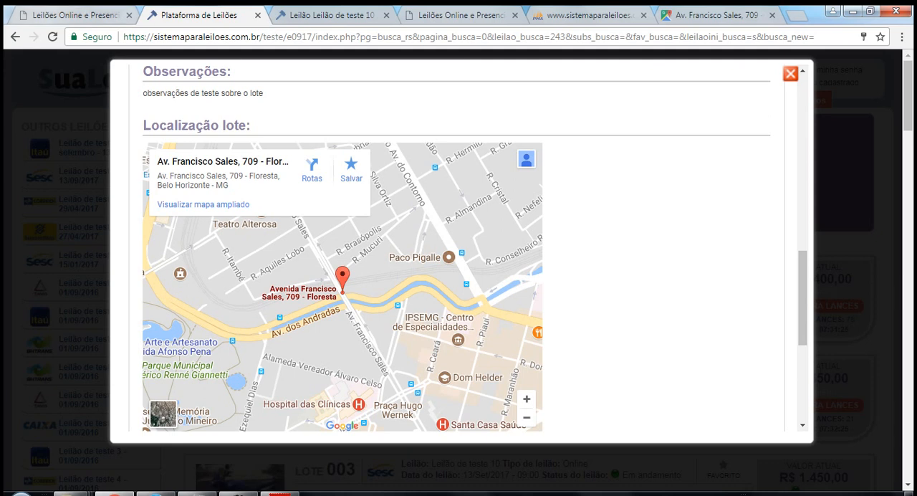
# Return to lot 001's registration form and review the Localização (Google Maps) and Vídeo (Código Youtube) fields.
pyautogui.click(77, 15)
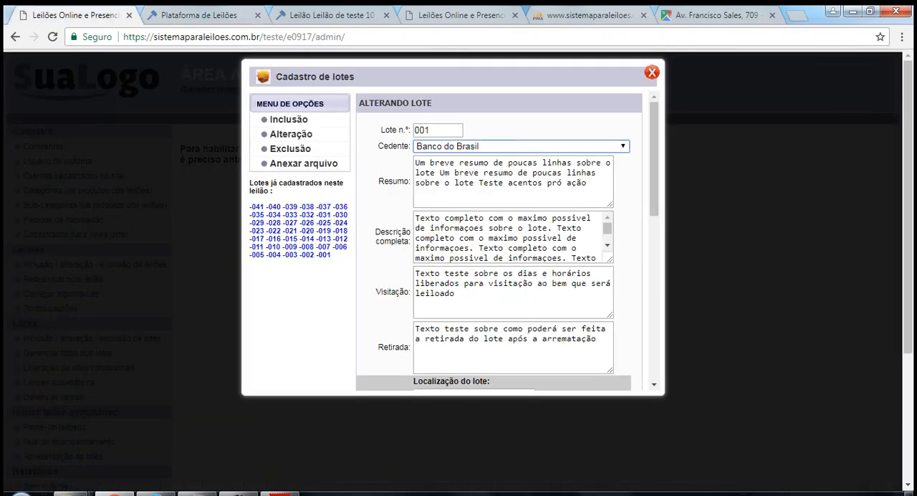
pyautogui.scroll(-3, 494, 240)
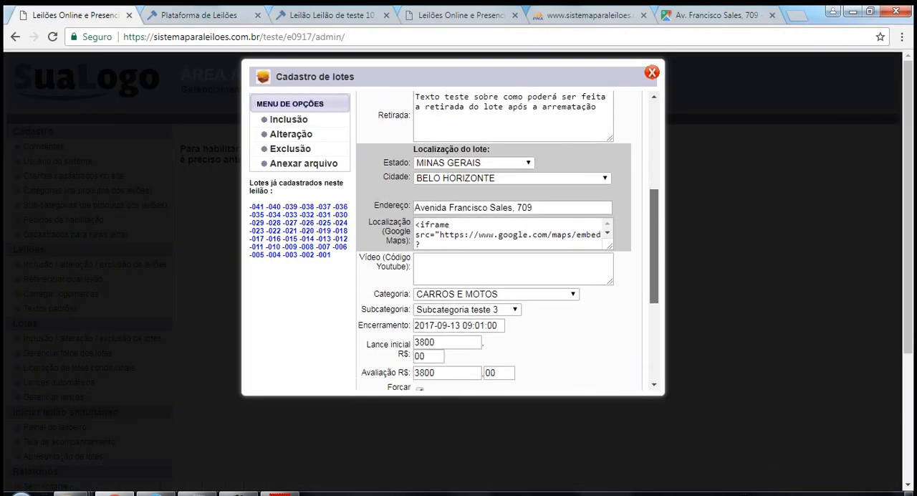
pyautogui.click(473, 261)
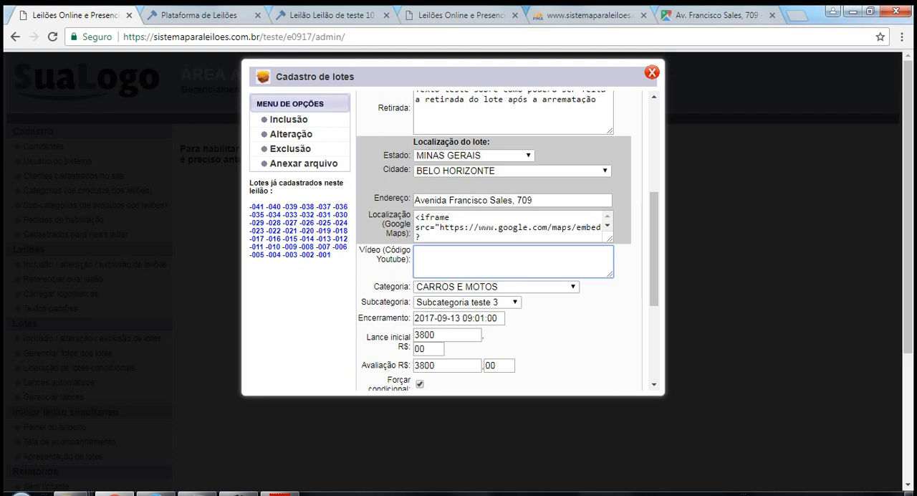
pyautogui.click(608, 225)
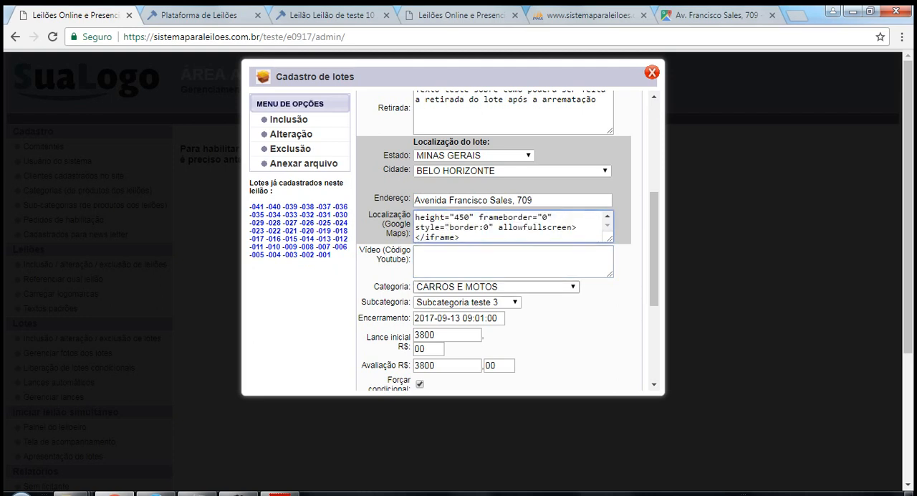
pyautogui.click(513, 262)
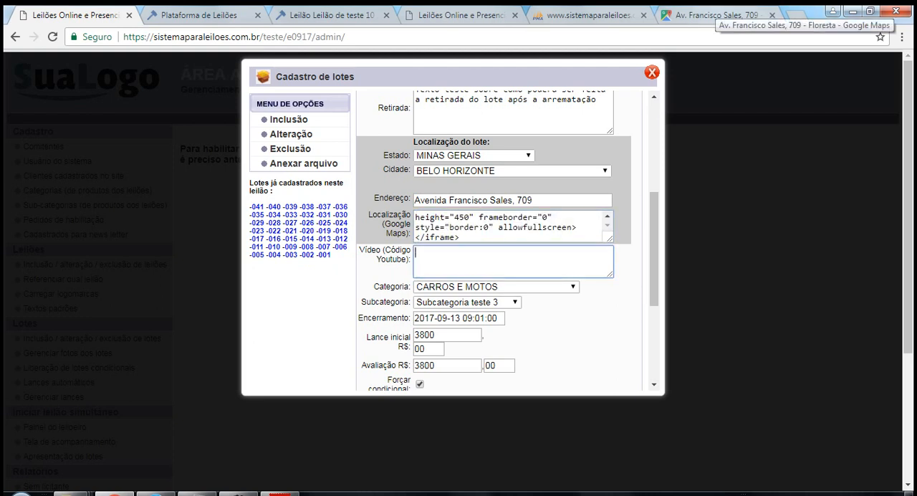
# Load YouTube in the browser tab that holds the Google Maps page.
pyautogui.click(723, 15)
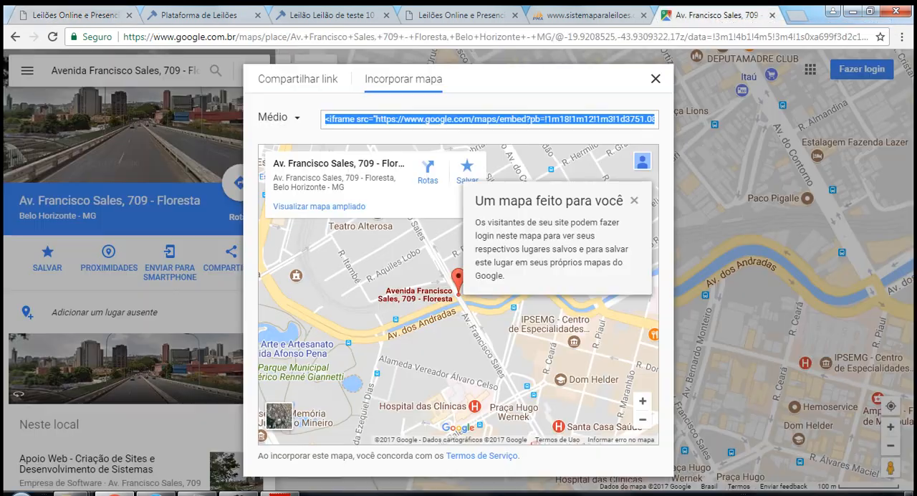
pyautogui.click(673, 37)
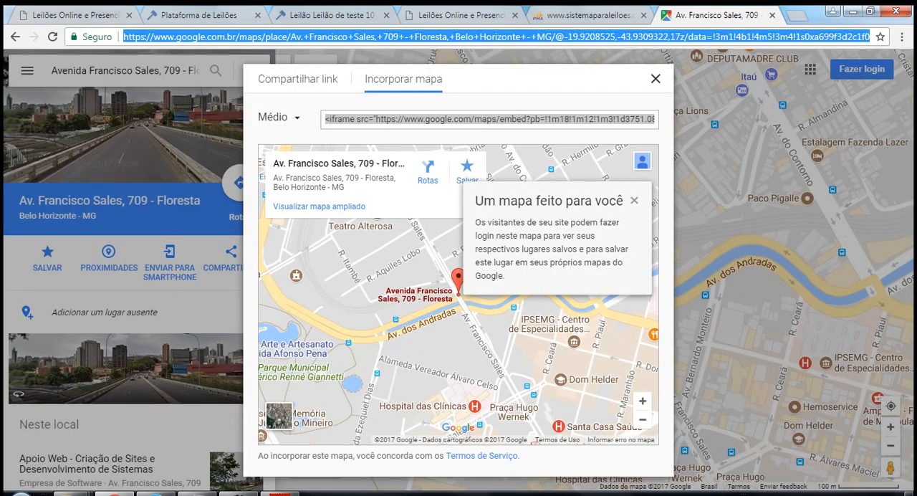
pyautogui.write('youtt')
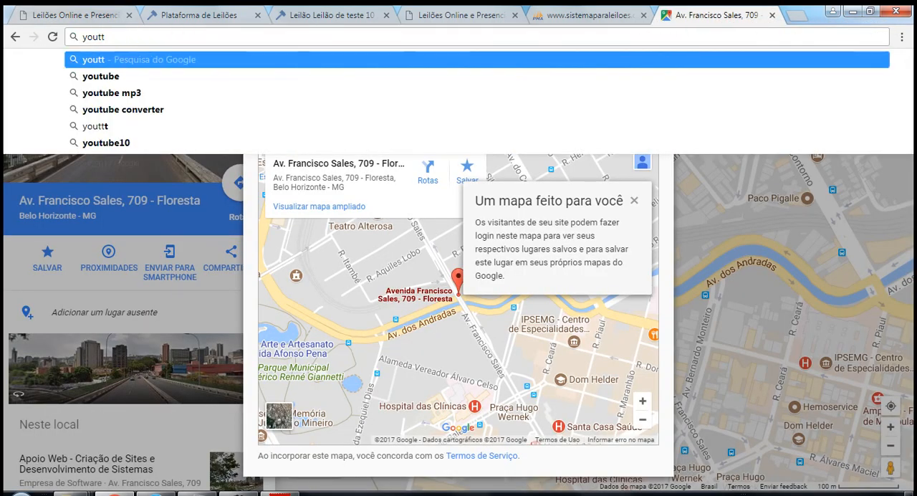
pyautogui.press('BackSpace')
pyautogui.write('ube.com')
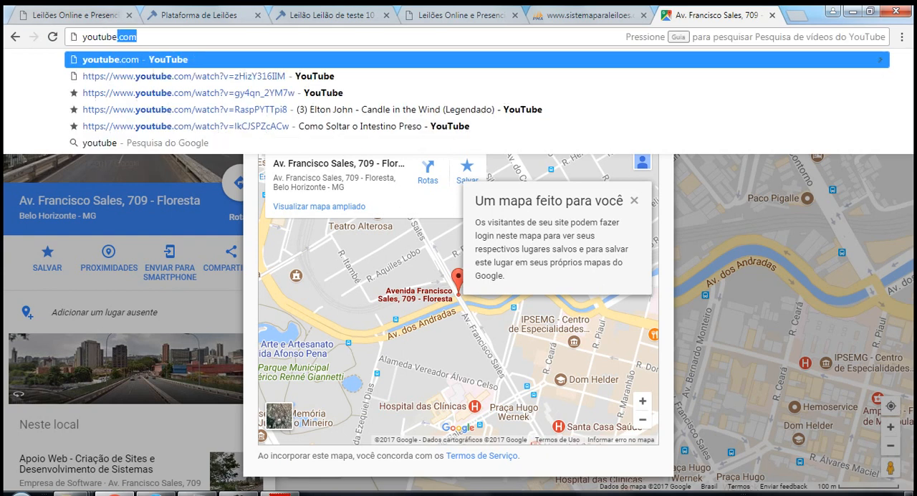
pyautogui.press('Return')
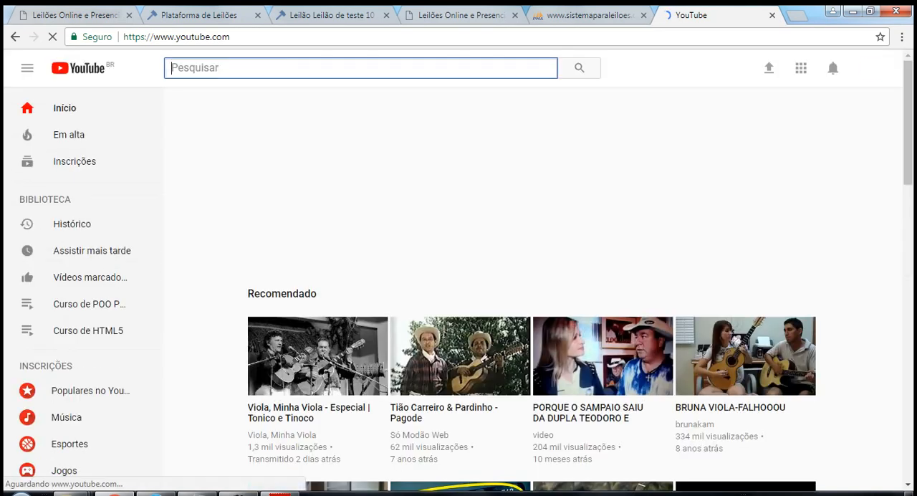
# Search YouTube for freddie mercury and open the "How can I go on (Legendado em Português)" video, pausing its playback.
pyautogui.write('fred')
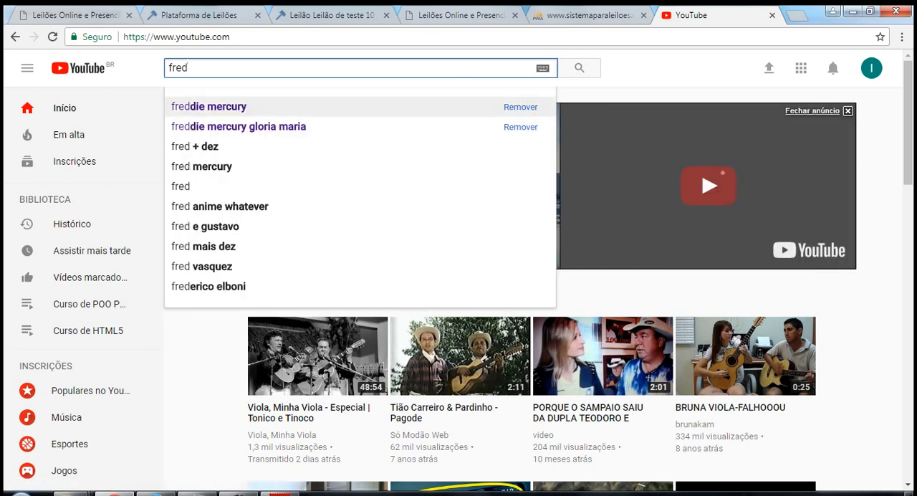
pyautogui.click(208, 106)
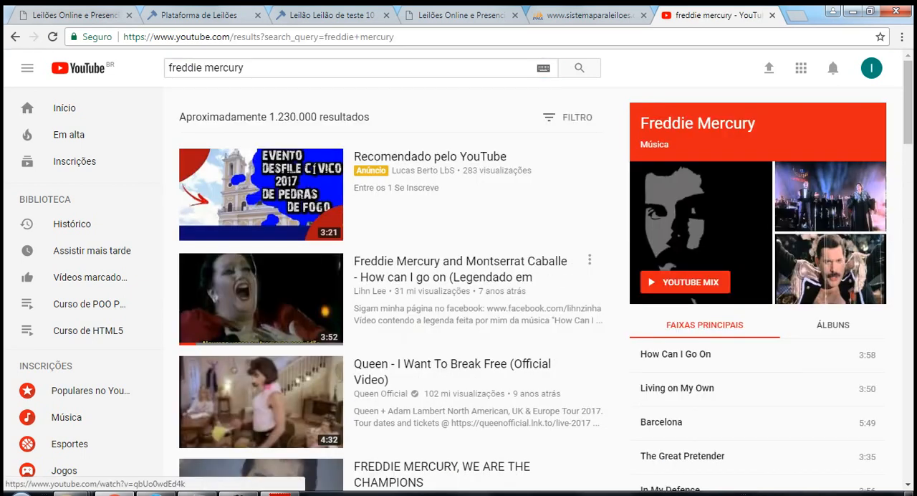
pyautogui.click(429, 269)
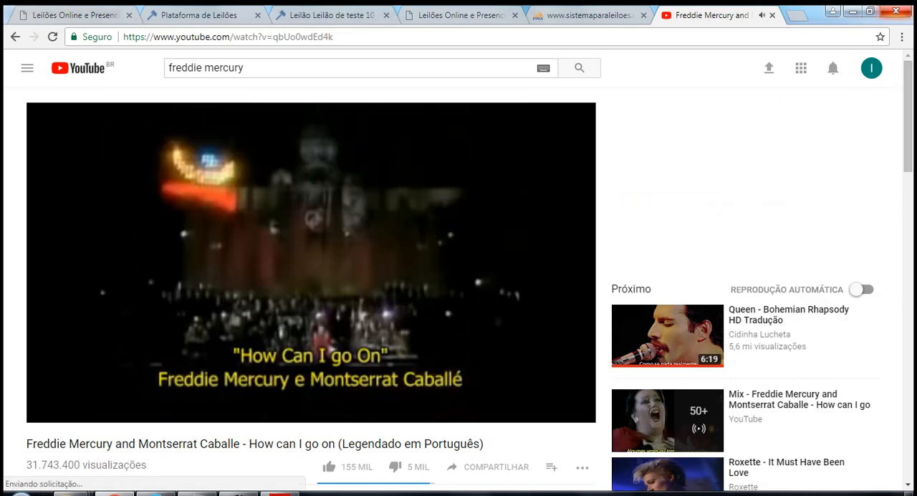
pyautogui.scroll(-2, 627, 138)
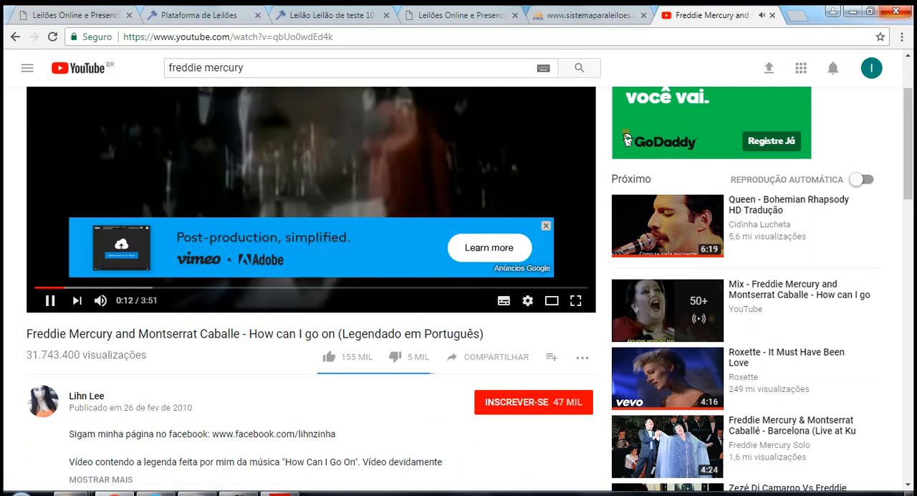
pyautogui.click(50, 300)
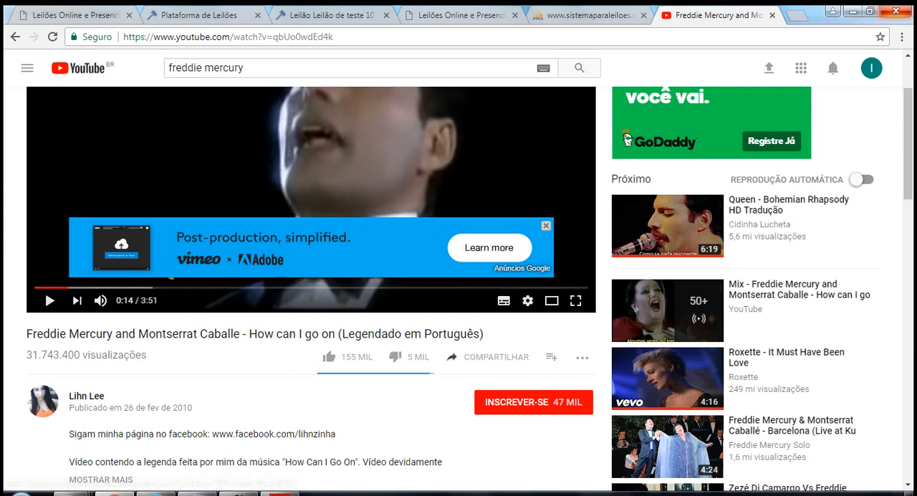
# Copy the video's iframe embed code from its sharing options.
pyautogui.click(487, 356)
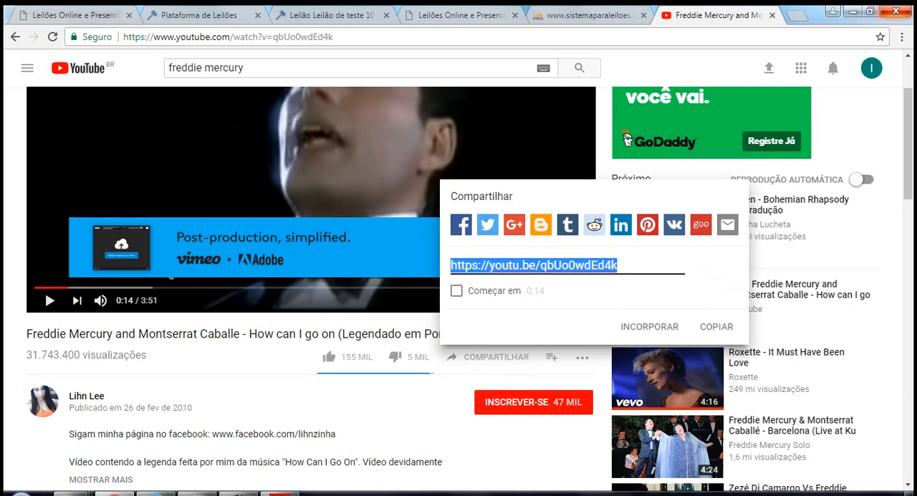
pyautogui.click(649, 326)
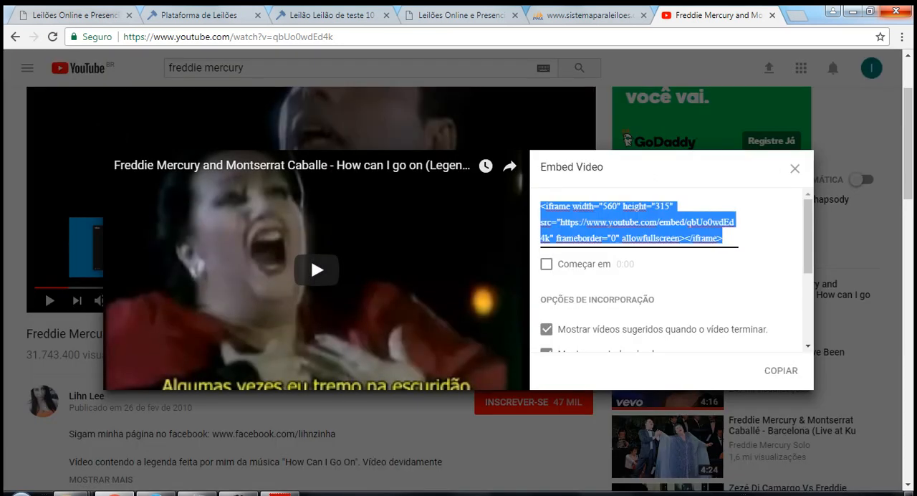
pyautogui.rightClick(541, 211)
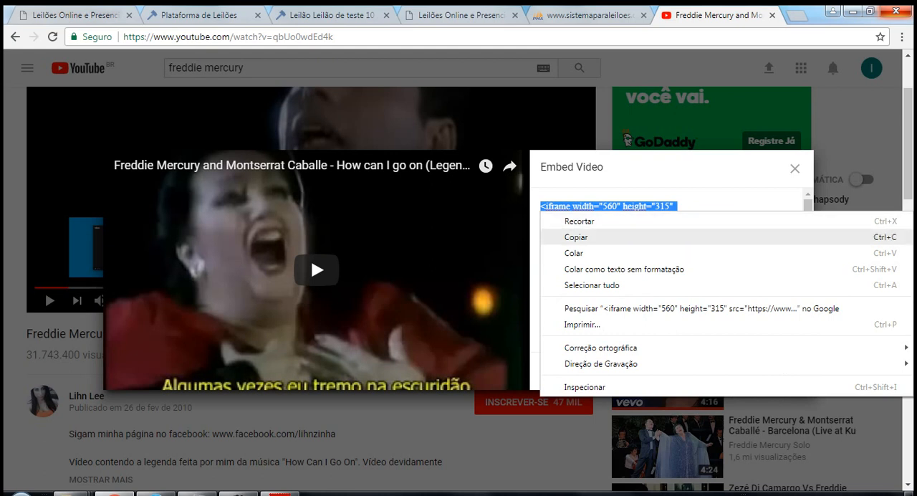
pyautogui.click(576, 236)
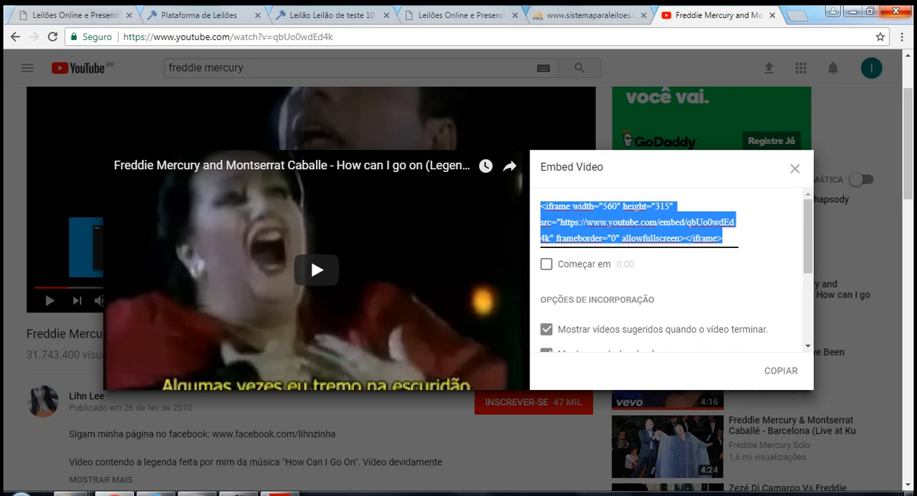
# Paste the video embed code into lot 001's Vídeo (Código Youtube) field in the registration form and save the lot.
pyautogui.click(78, 14)
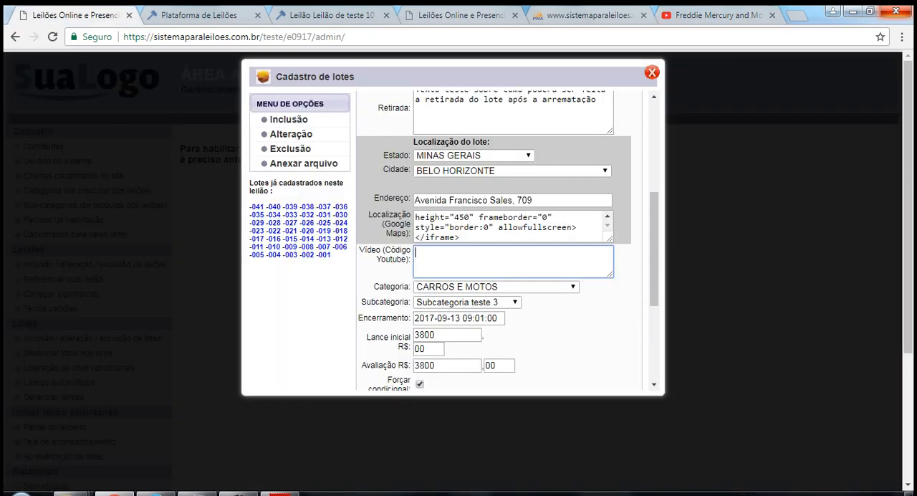
pyautogui.write('<iframe width="560" height="315" src="https://www.youtube.com/embed/qbUo0wdEd4k" frameborder="0" allowfullscreen></iframe>')
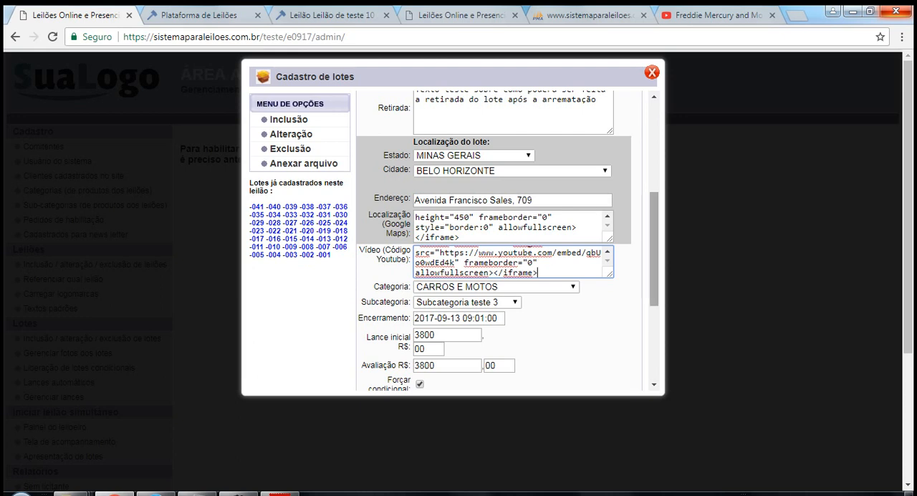
pyautogui.scroll(-3, 501, 241)
pyautogui.moveTo(653, 322); pyautogui.dragTo(653, 326)
pyautogui.click(615, 360)
pyautogui.click(567, 108)
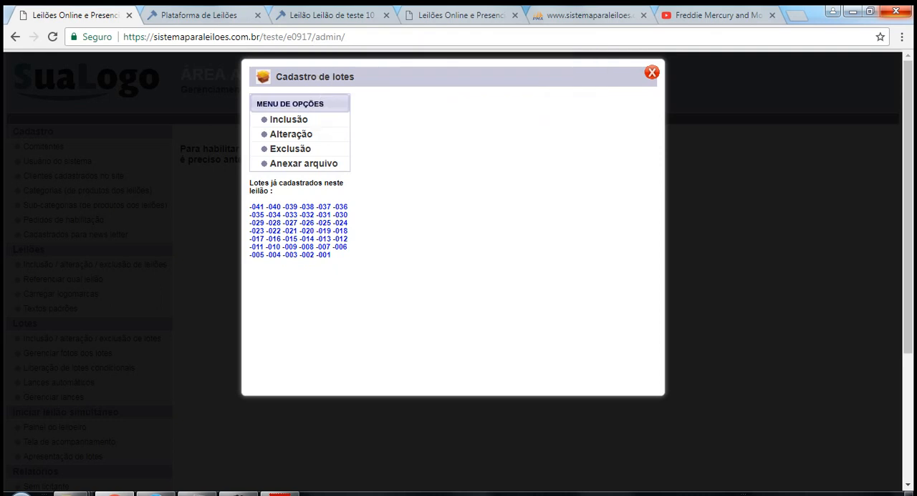
# Reopen lot 001's public details and briefly play the embedded video in the Vídeo sobre o lote section, pausing it again.
pyautogui.click(188, 15)
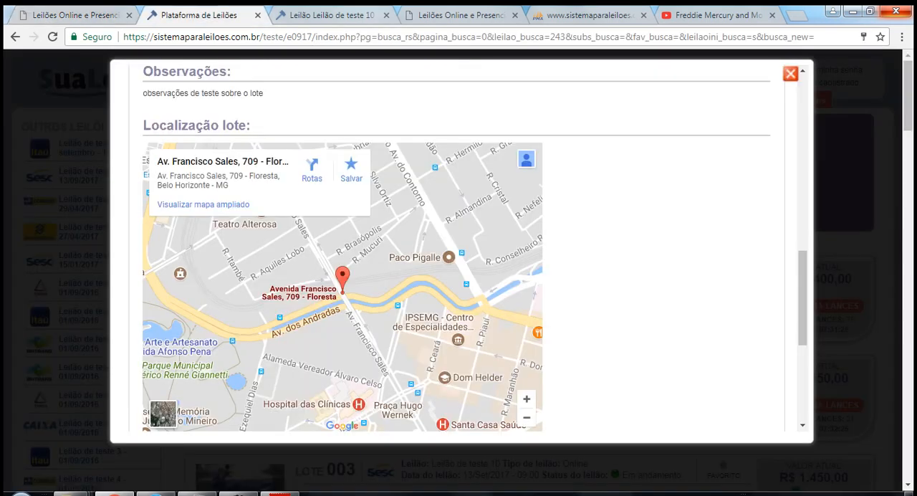
pyautogui.click(790, 74)
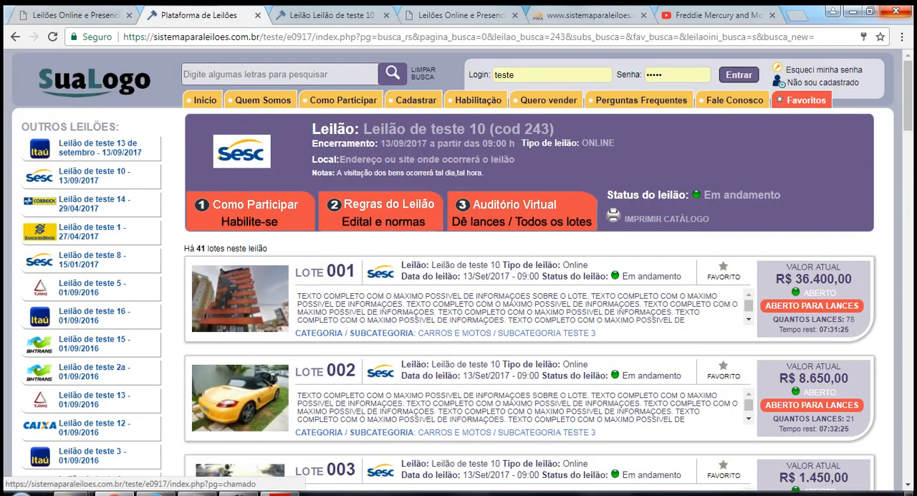
pyautogui.click(458, 301)
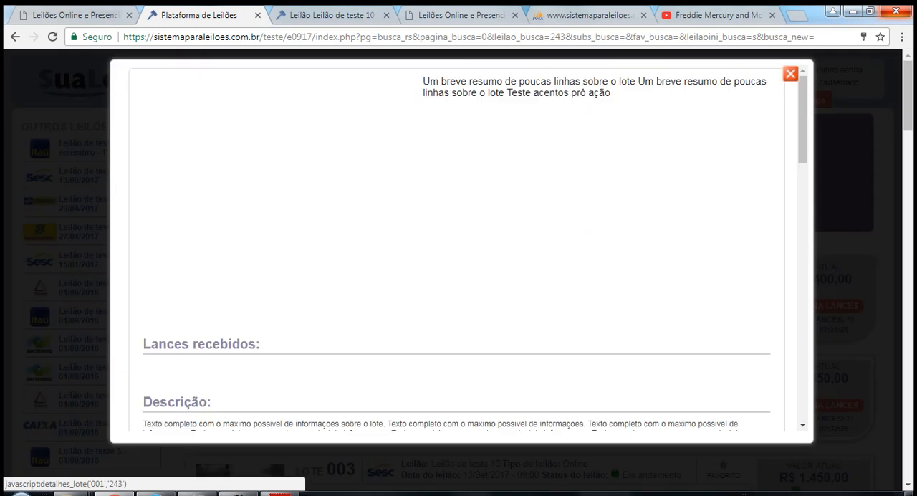
pyautogui.scroll(-15, 458, 251)
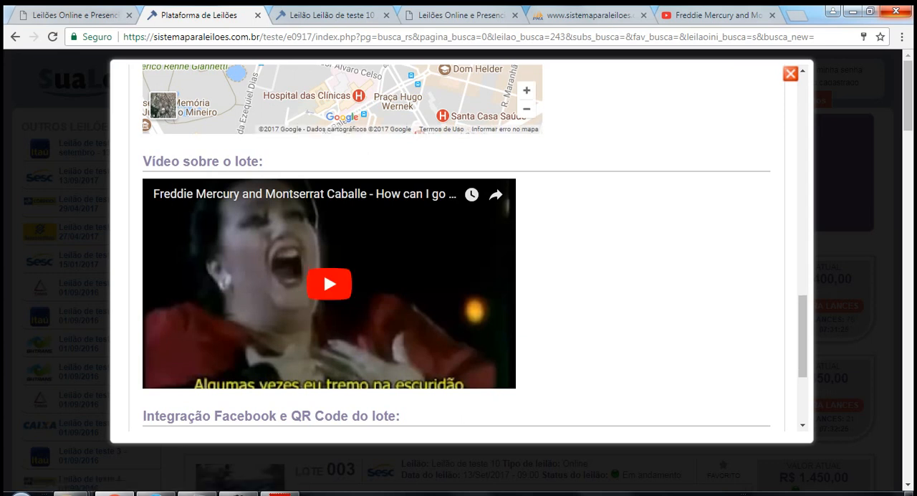
pyautogui.click(328, 284)
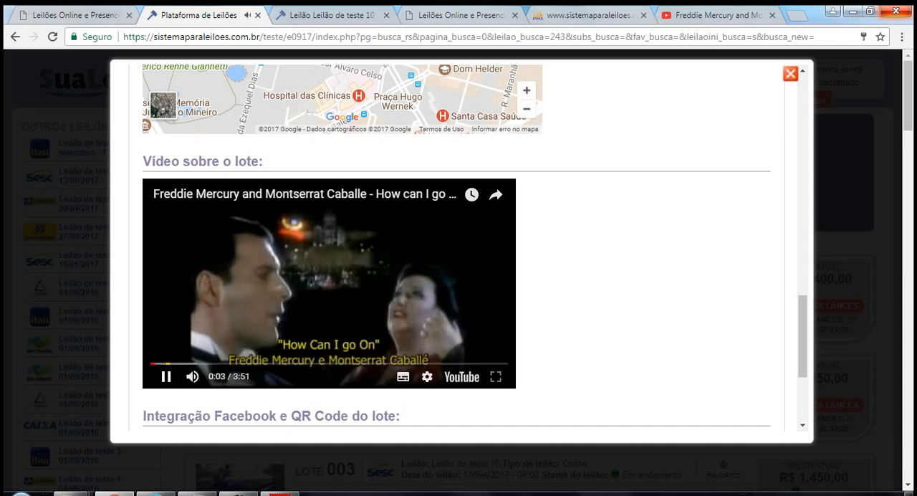
pyautogui.click(328, 283)
# Open lot 001 for alteration and compare its Encerramento date and time with the lot's countdown on the public bidding page.
pyautogui.click(78, 15)
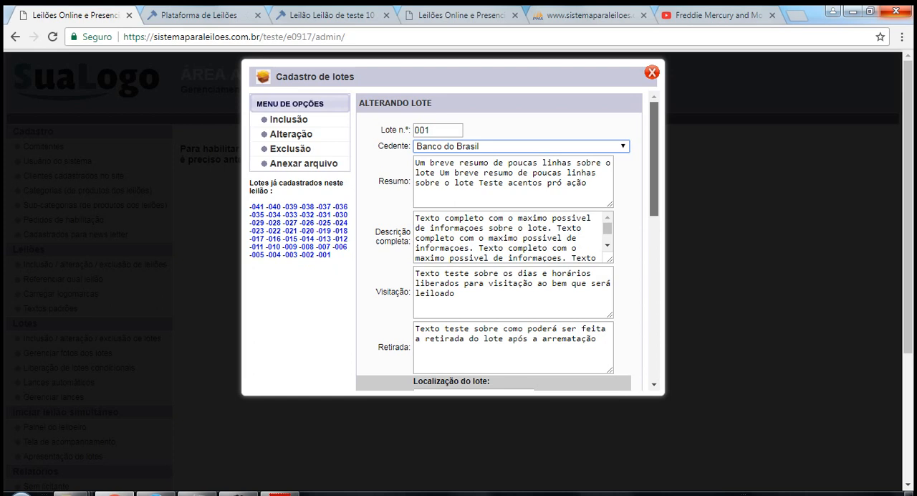
pyautogui.scroll(-3, 501, 241)
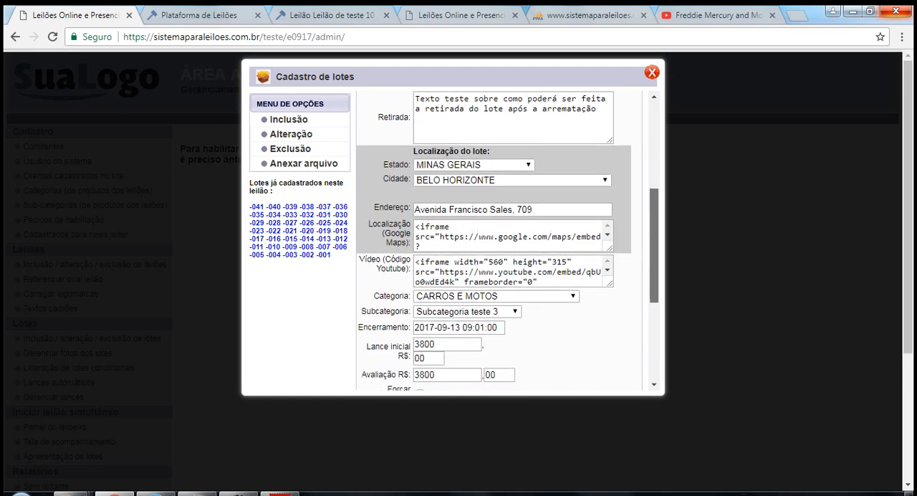
pyautogui.scroll(-2, 501, 241)
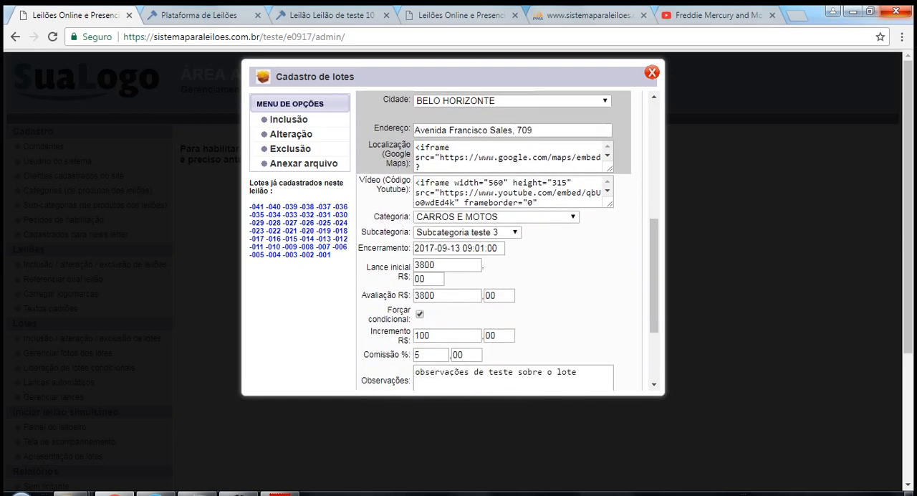
pyautogui.moveTo(501, 248); pyautogui.dragTo(414, 248)
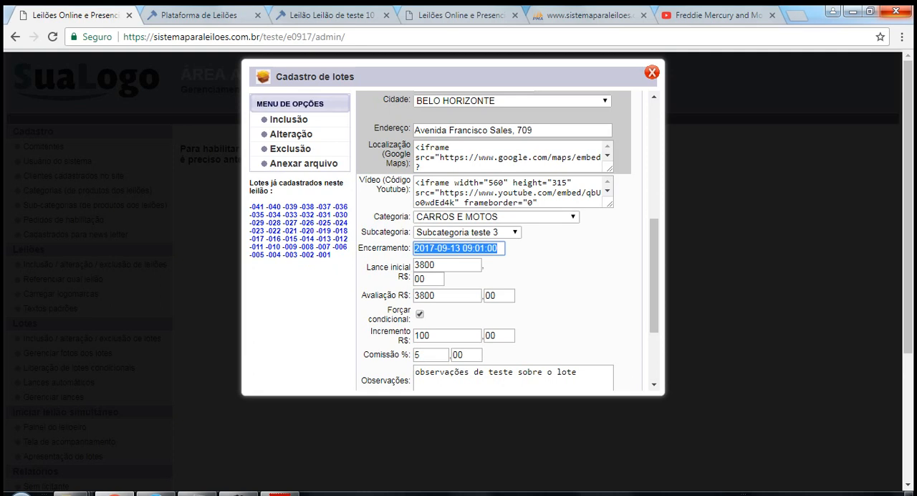
pyautogui.click(332, 15)
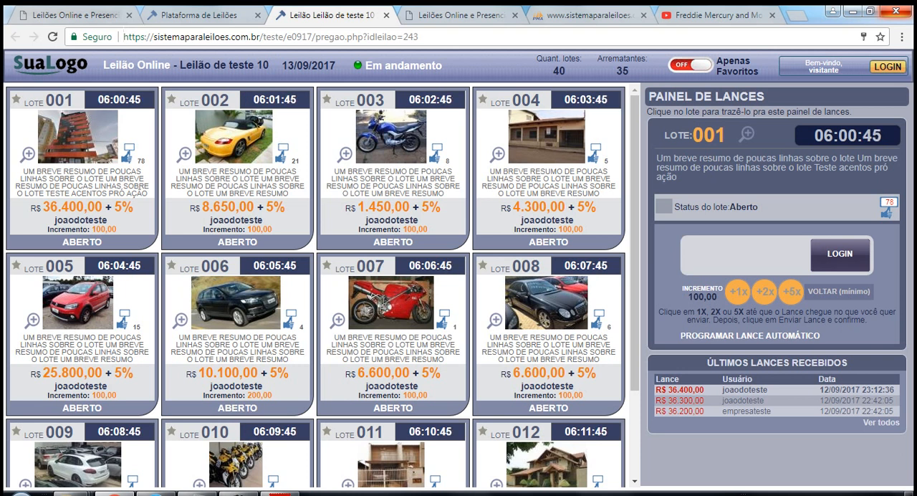
pyautogui.click(79, 15)
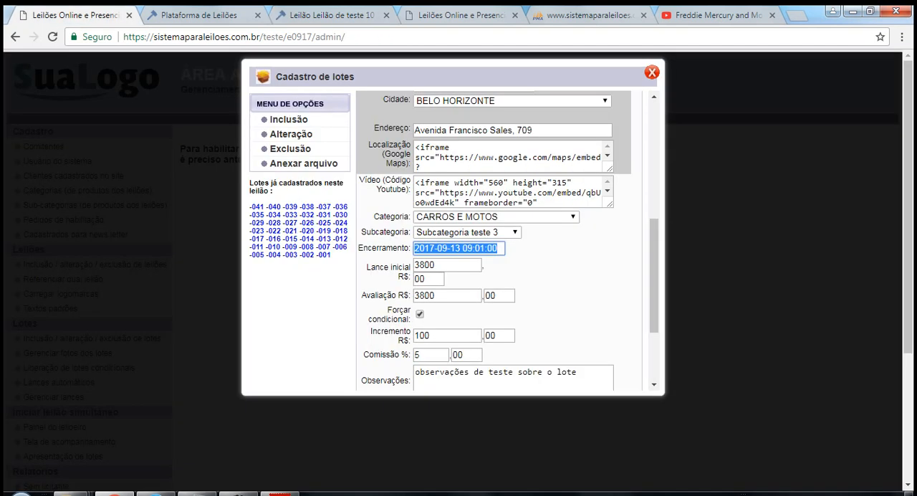
pyautogui.click(474, 248)
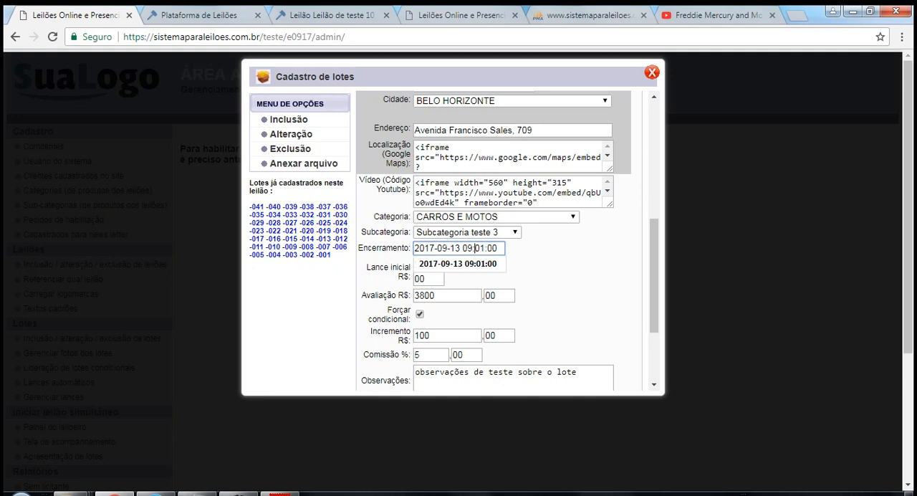
pyautogui.moveTo(498, 249); pyautogui.dragTo(413, 249)
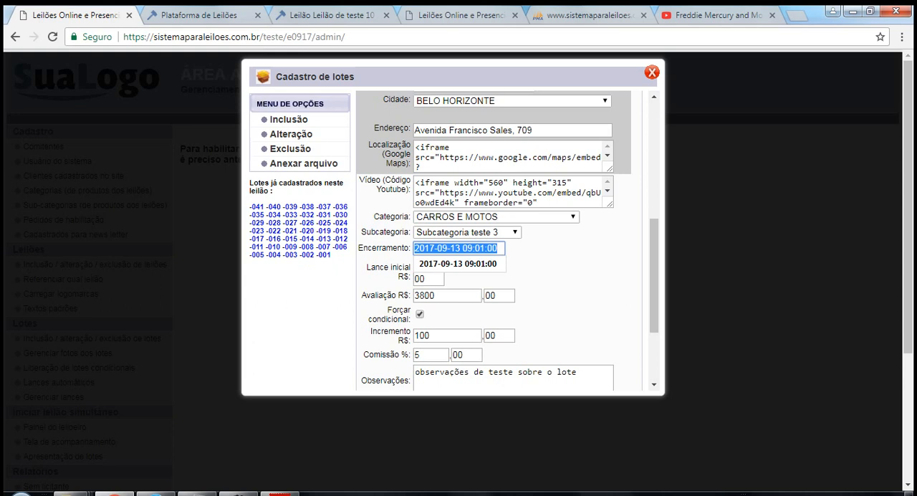
pyautogui.click(332, 15)
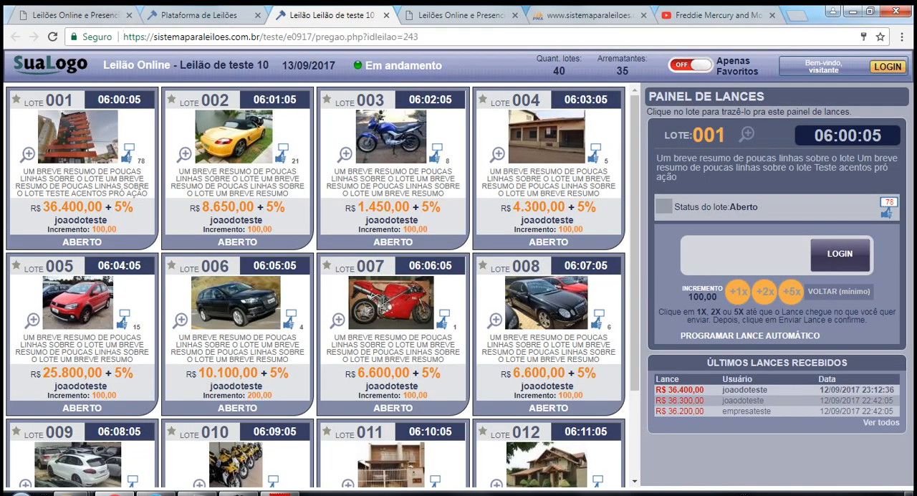
# Open Leilão de teste 10 (cod 243) for alteration in the auction management of the other admin page.
pyautogui.click(461, 15)
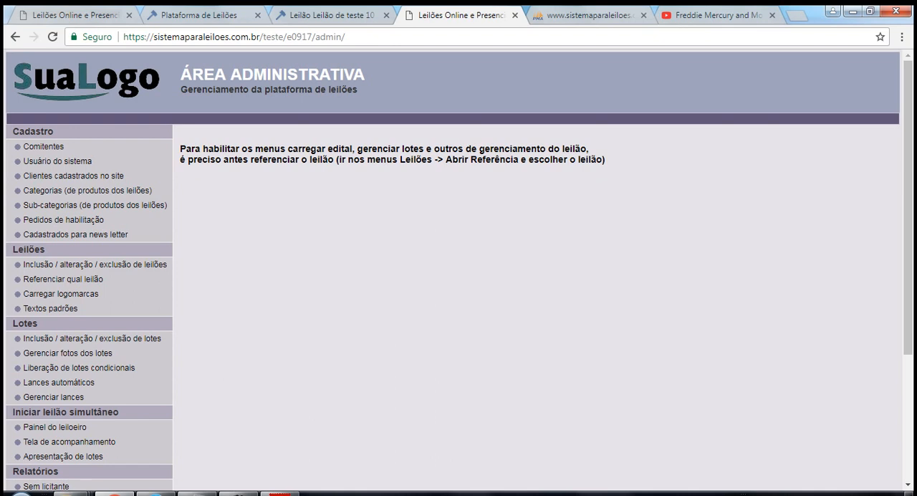
pyautogui.click(95, 264)
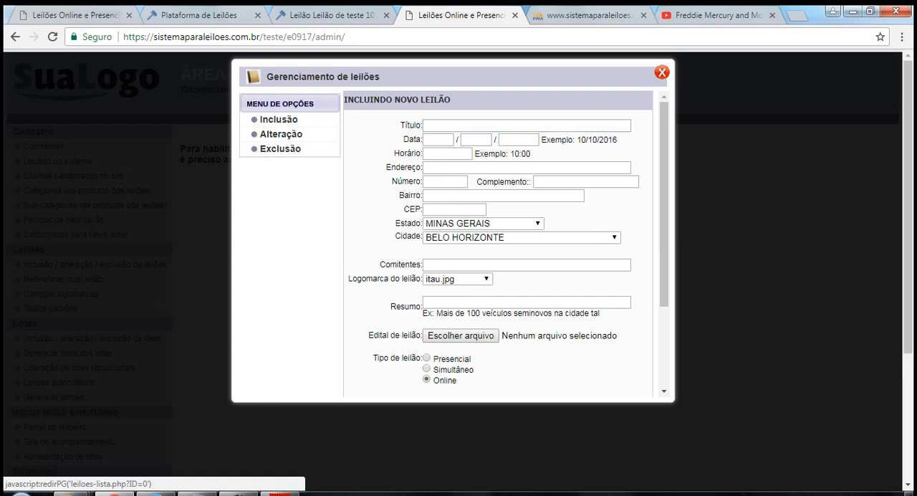
pyautogui.click(279, 134)
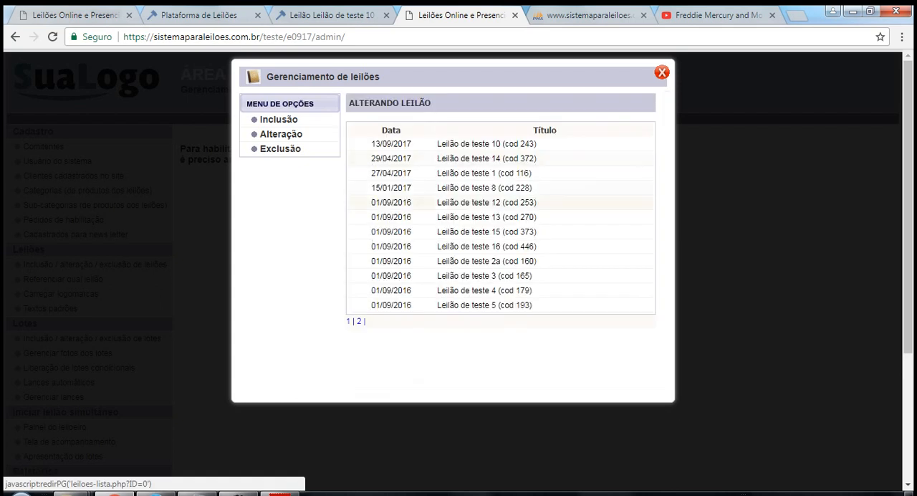
pyautogui.click(486, 143)
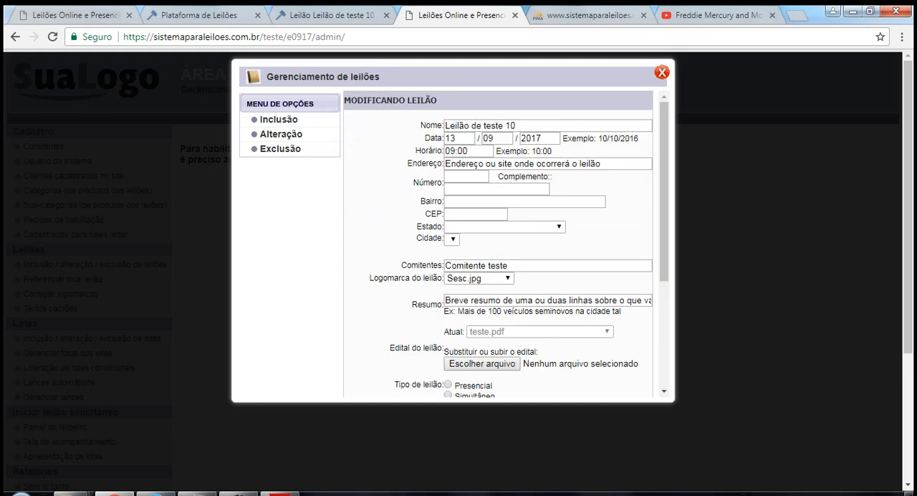
# Choose Sim for reprogramming the lots' closing times, keeping the 60 seg interval between one lot and the next.
pyautogui.moveTo(664, 179); pyautogui.dragTo(664, 285)
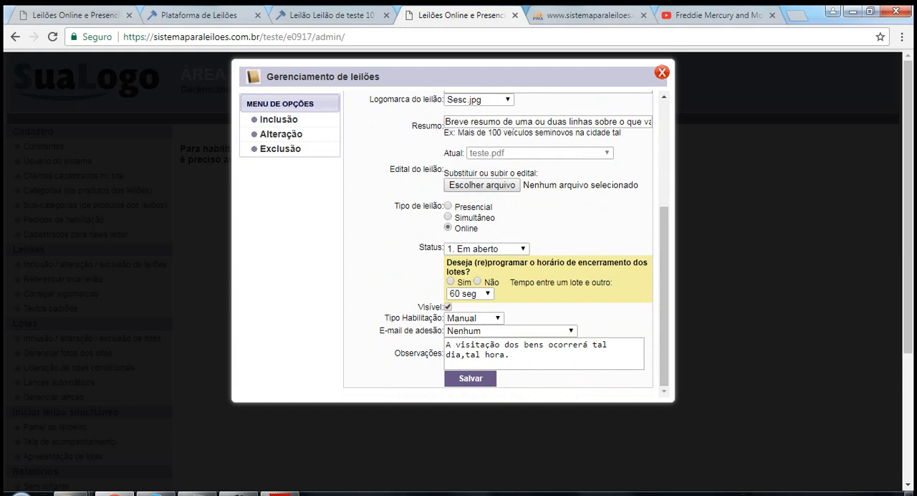
pyautogui.moveTo(596, 282); pyautogui.dragTo(446, 262)
pyautogui.click(448, 266)
pyautogui.click(469, 294)
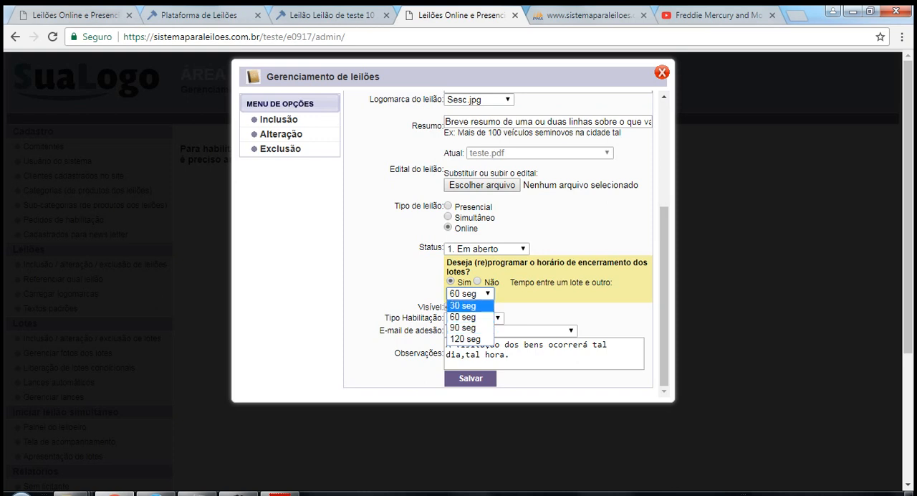
pyautogui.click(529, 292)
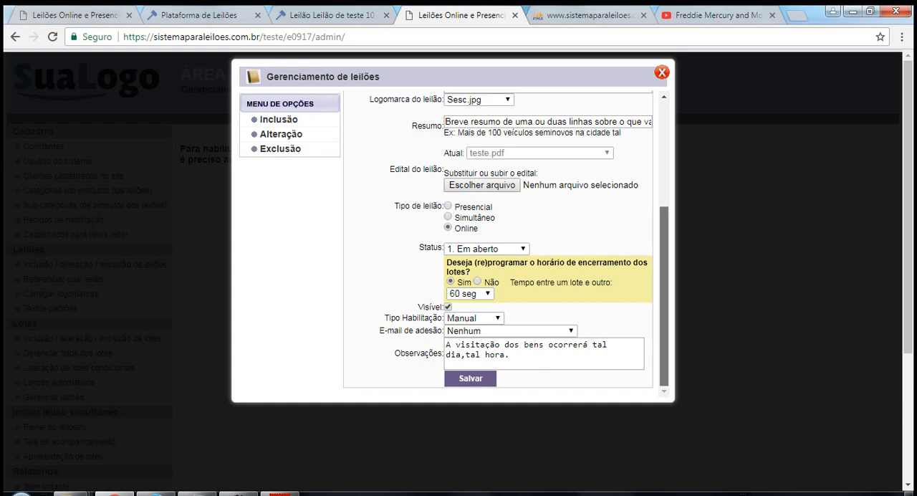
# Review the auction's Horário field, save the auction changes and close the auction management window.
pyautogui.scroll(5, 506, 242)
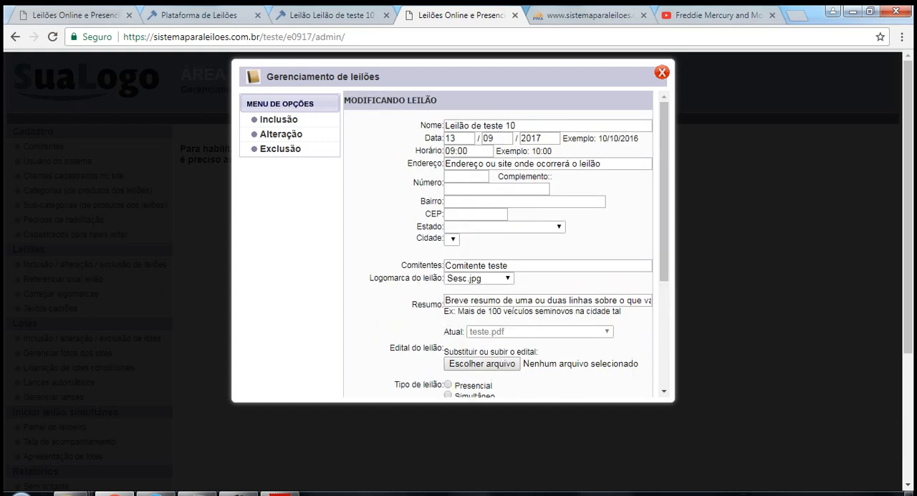
pyautogui.click(473, 150)
pyautogui.doubleClick(473, 151)
pyautogui.click(473, 150)
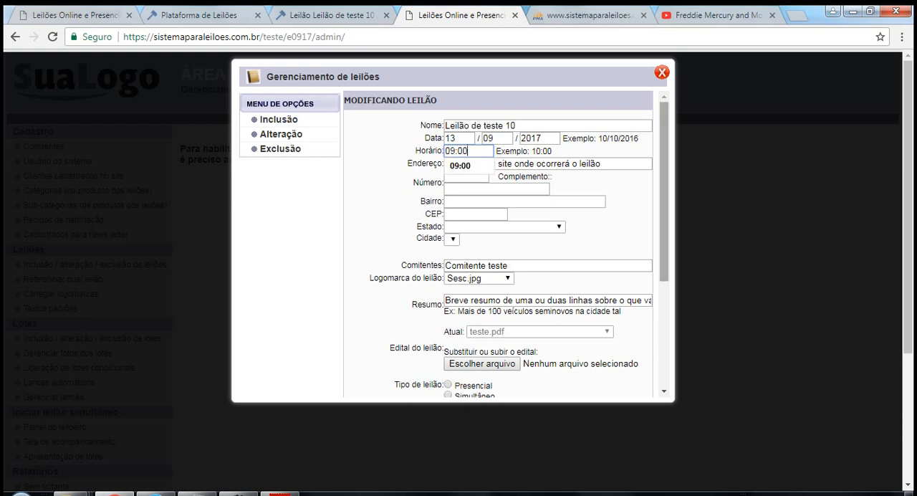
pyautogui.scroll(-3, 663, 186)
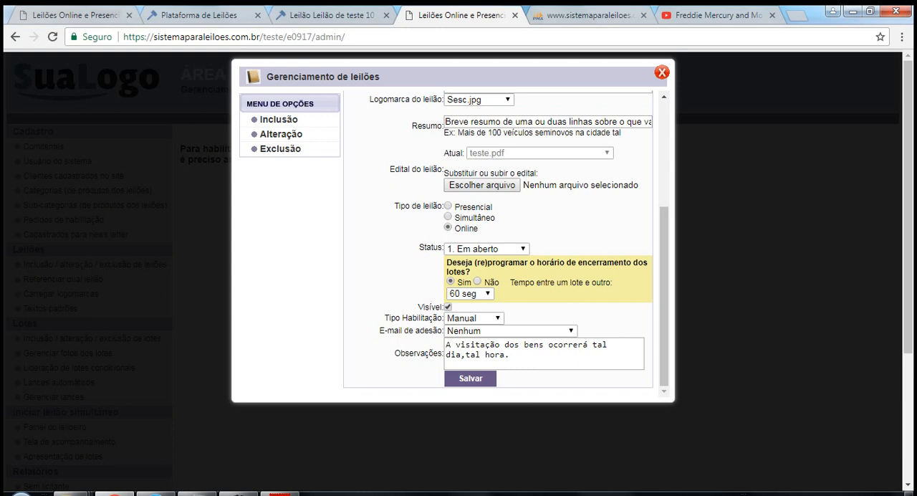
pyautogui.click(470, 378)
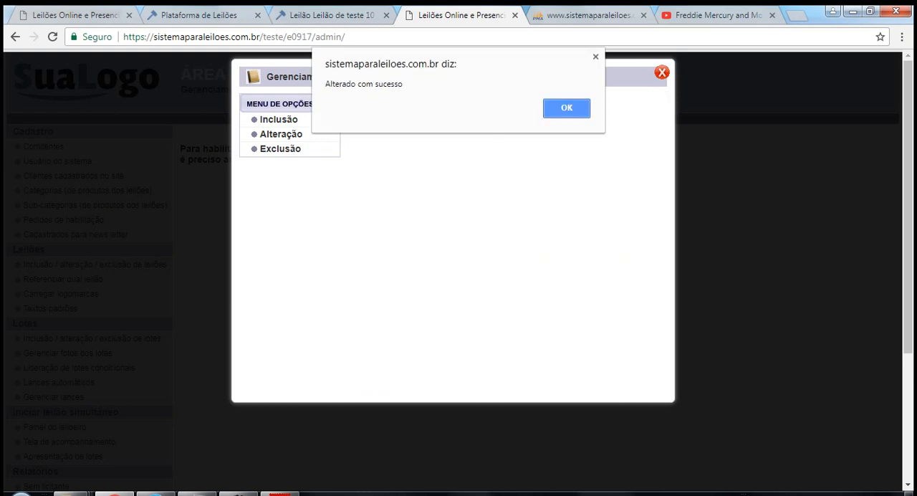
pyautogui.press('Return')
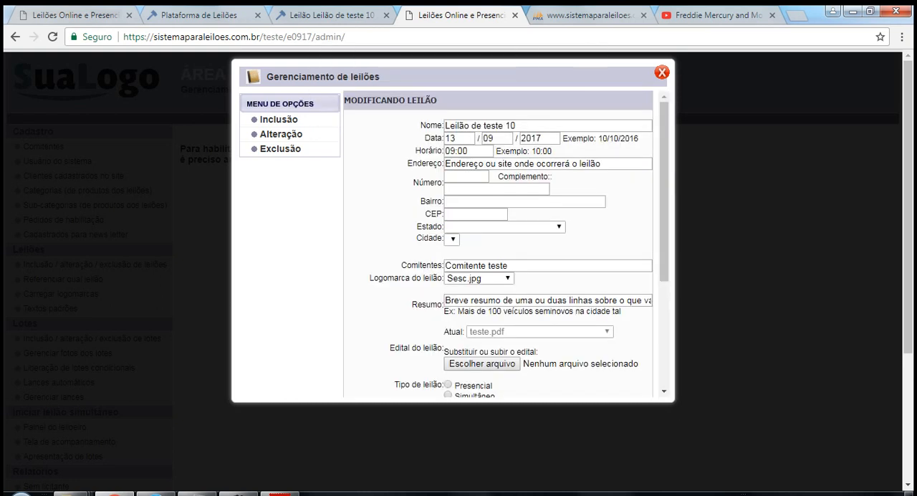
pyautogui.click(662, 72)
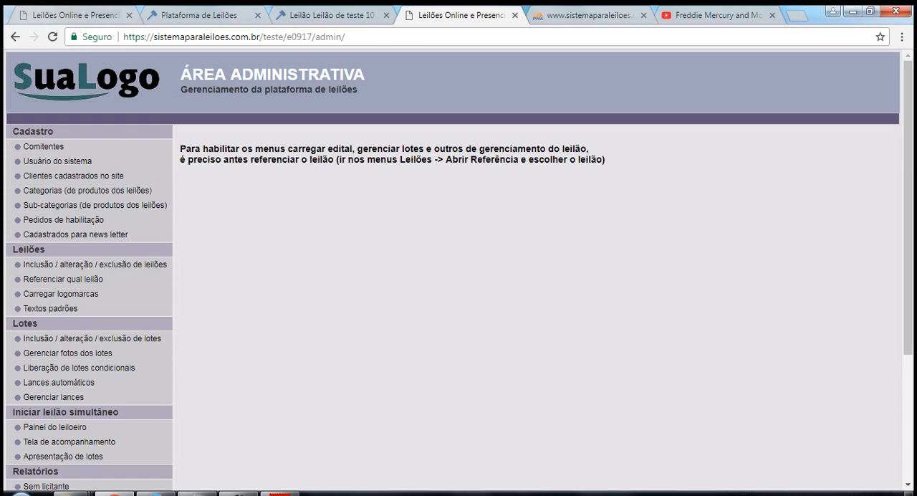
# Check lot 001's Encerramento field again alongside the lot countdowns on the bidding page and the lot's public details.
pyautogui.click(63, 15)
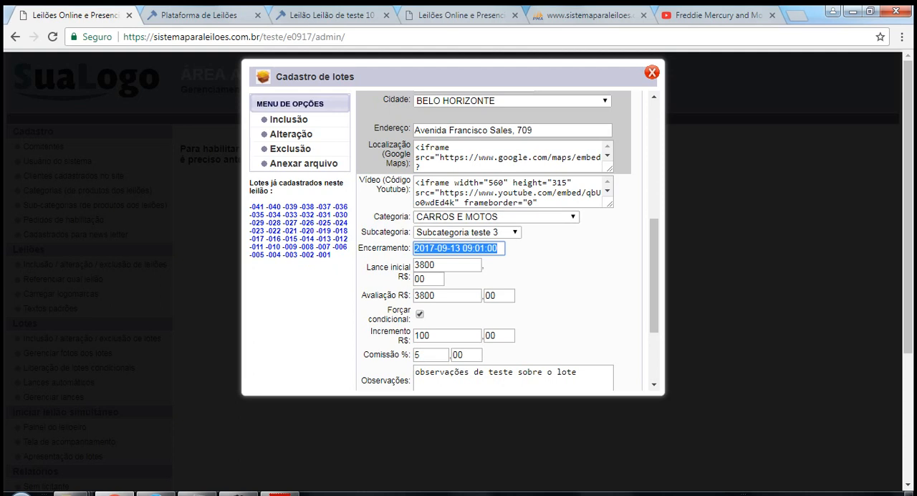
pyautogui.click(463, 14)
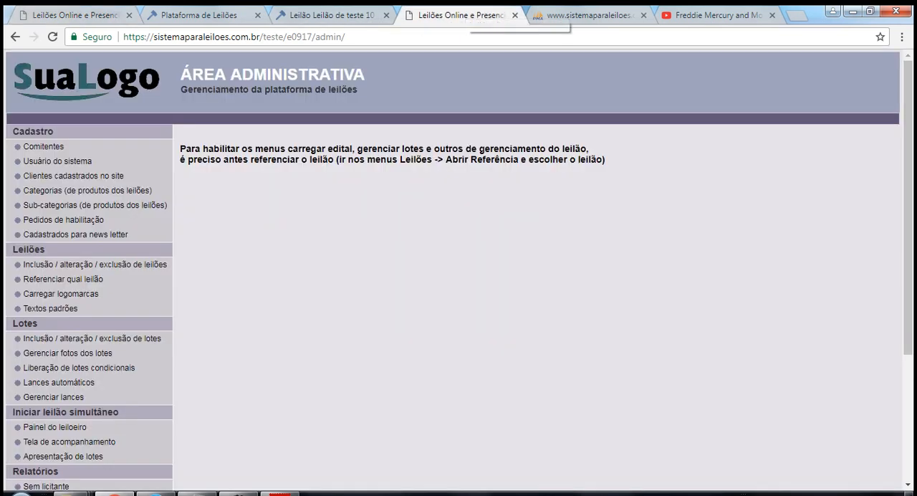
pyautogui.click(329, 15)
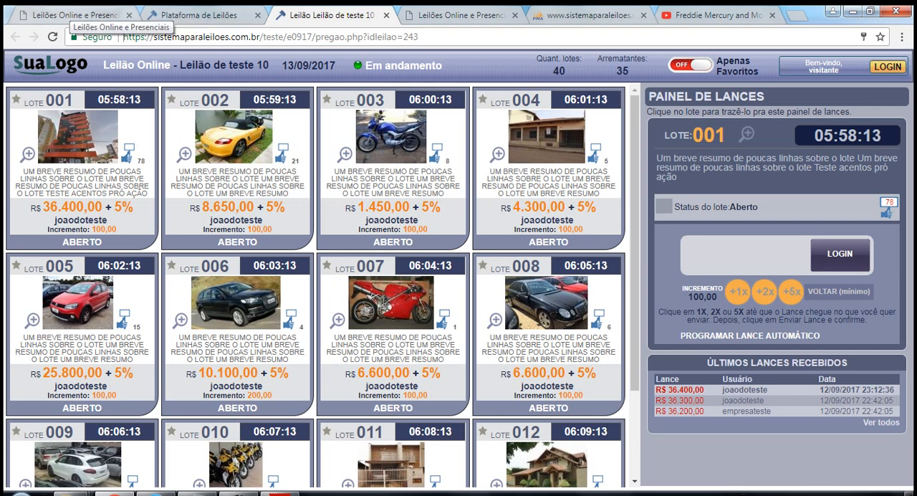
pyautogui.click(68, 15)
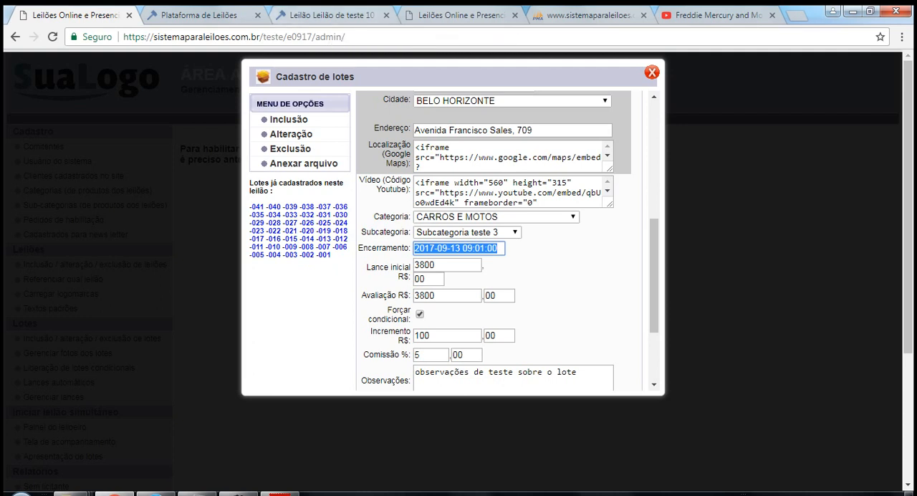
pyautogui.click(315, 15)
pyautogui.click(219, 15)
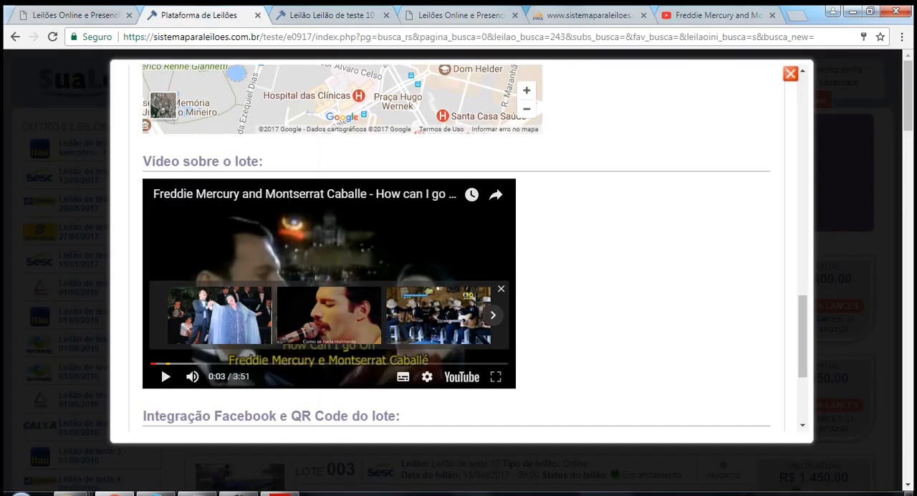
pyautogui.click(459, 15)
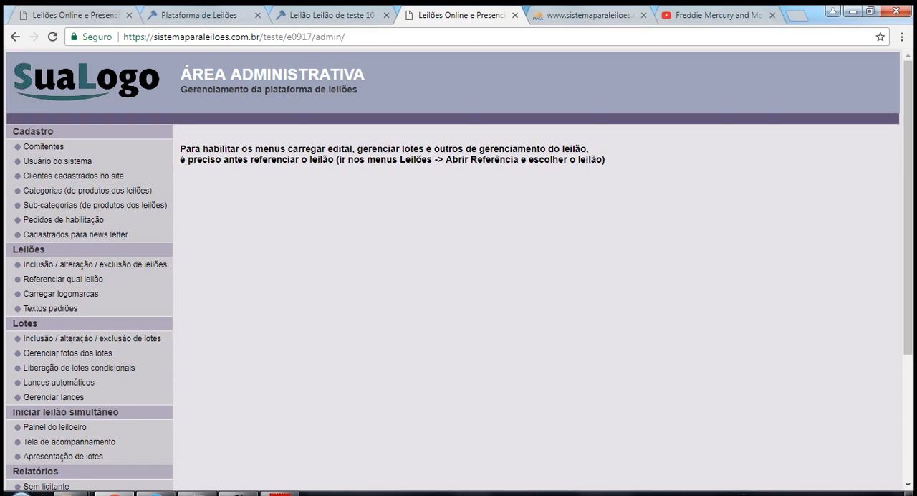
pyautogui.click(76, 15)
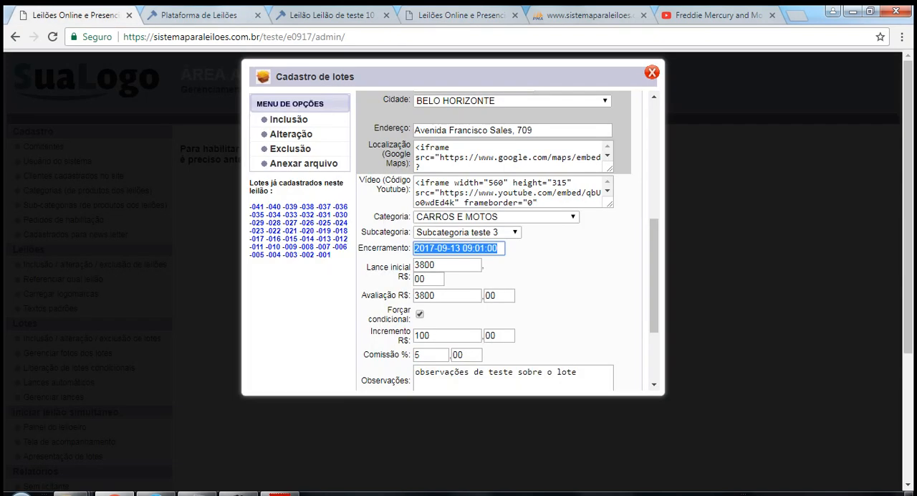
pyautogui.click(449, 248)
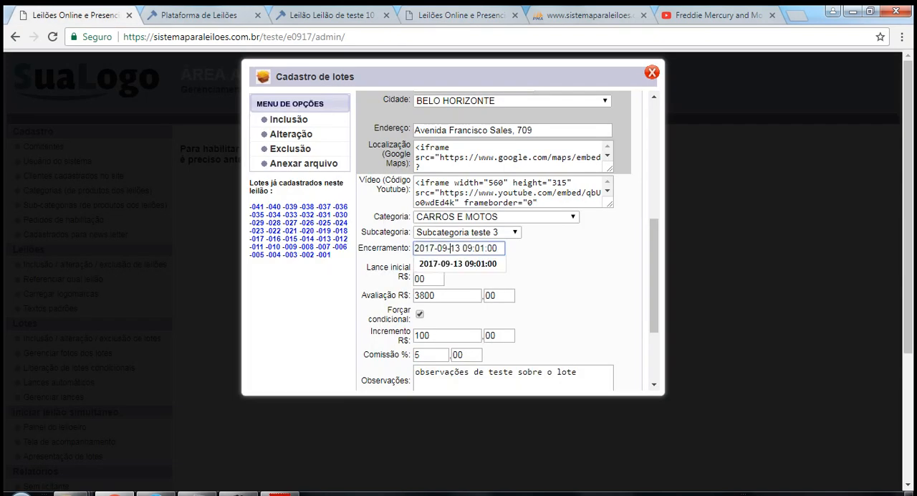
# Review lot 001's Encerramento date and time against the lot countdowns on the public bidding page.
pyautogui.moveTo(499, 247); pyautogui.dragTo(472, 248)
pyautogui.moveTo(442, 248); pyautogui.dragTo(429, 248)
pyautogui.moveTo(501, 248); pyautogui.dragTo(414, 248)
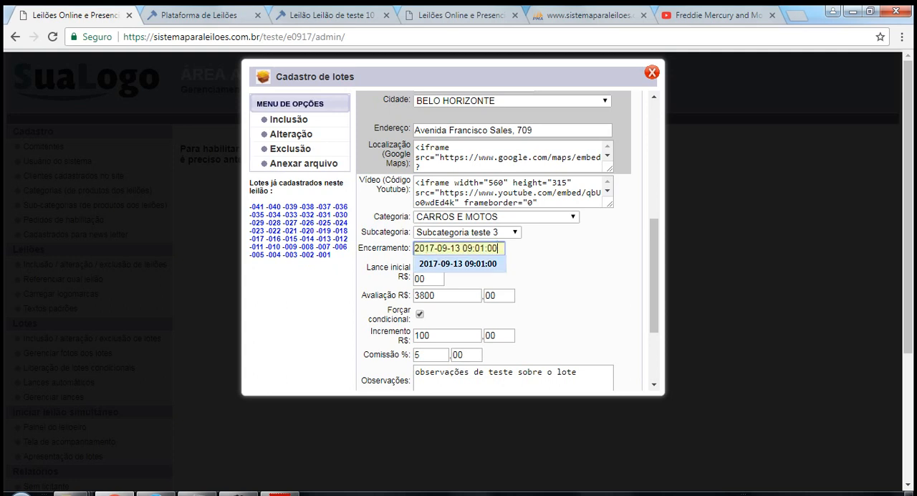
pyautogui.click(333, 14)
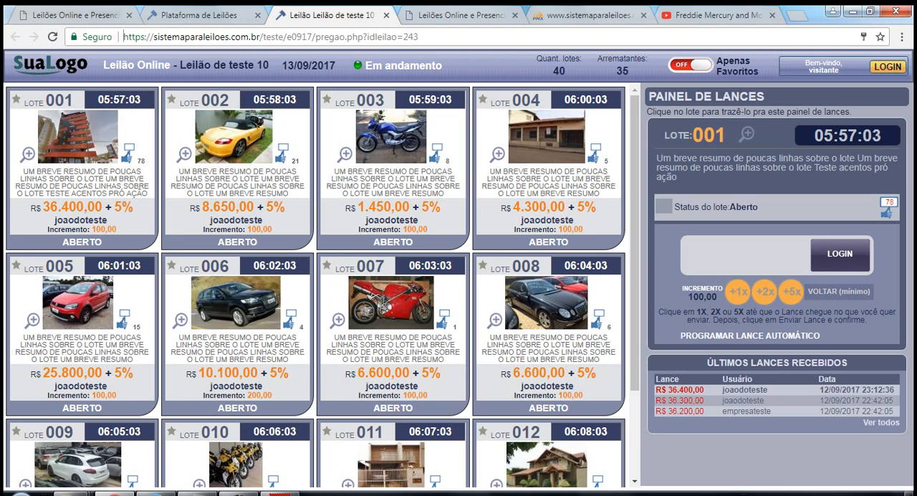
pyautogui.click(107, 15)
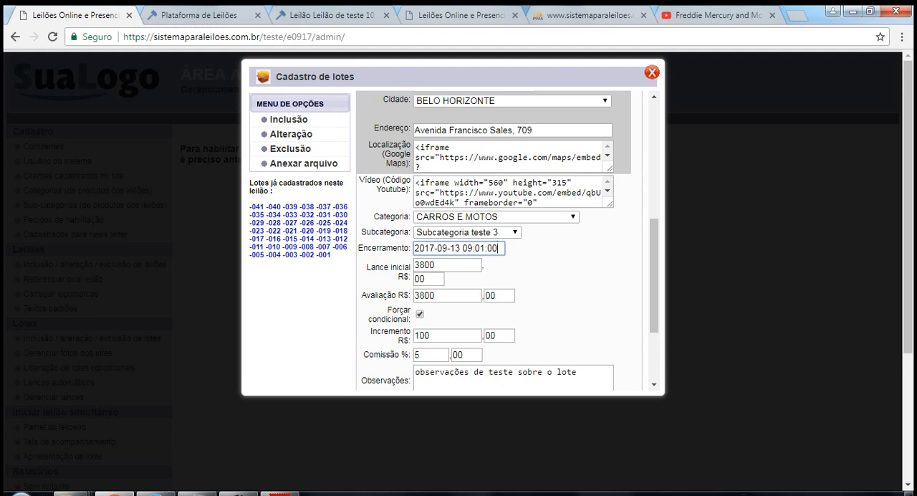
# Review lot 001's Lance inicial and Avaliação fields and disable Forçar condicional.
pyautogui.moveTo(653, 276); pyautogui.dragTo(654, 294)
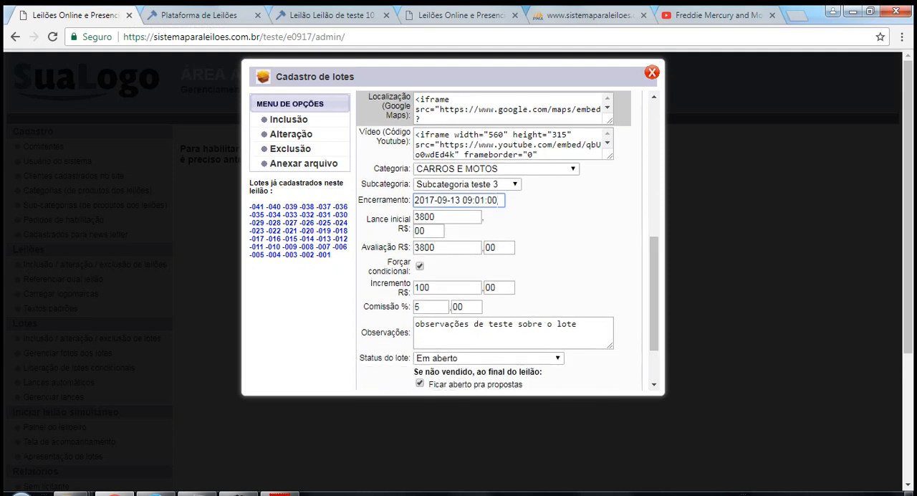
pyautogui.moveTo(366, 220); pyautogui.dragTo(498, 248)
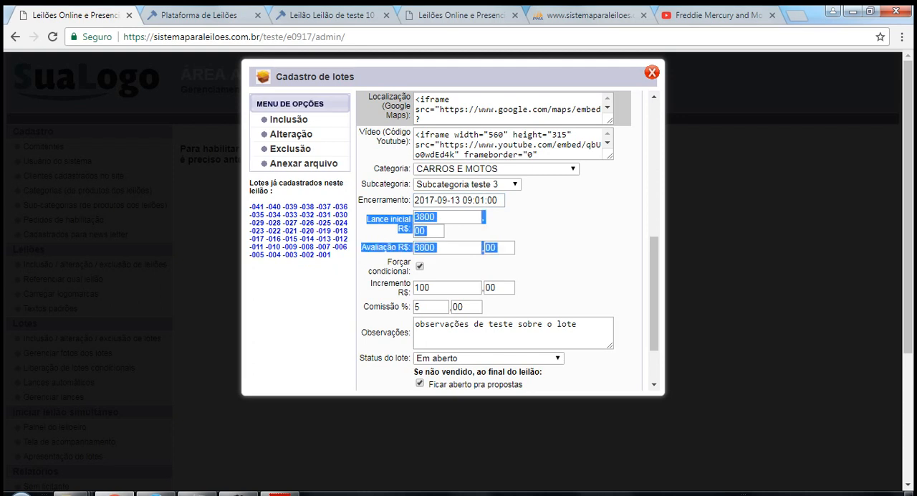
pyautogui.click(550, 244)
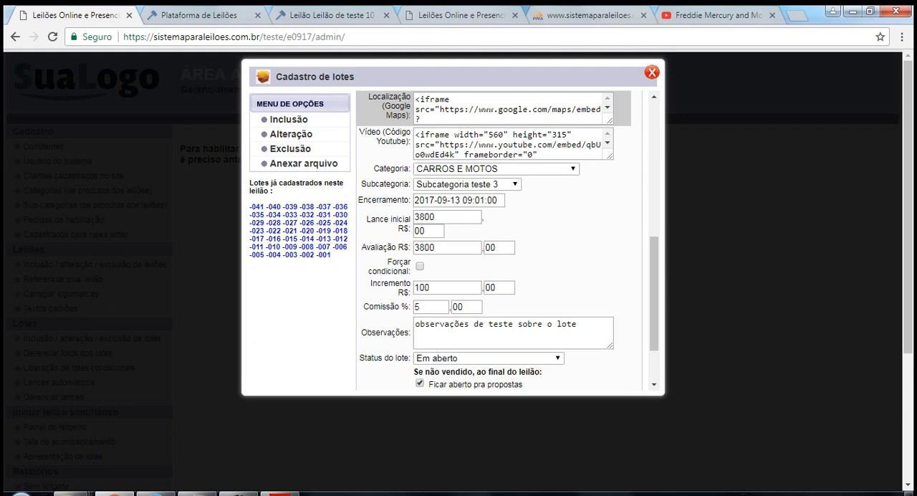
# Set lot 001's Avaliação to R$ 1000 and its Lance inicial to R$ 600.
pyautogui.moveTo(438, 217); pyautogui.dragTo(413, 217)
pyautogui.moveTo(436, 248); pyautogui.dragTo(414, 247)
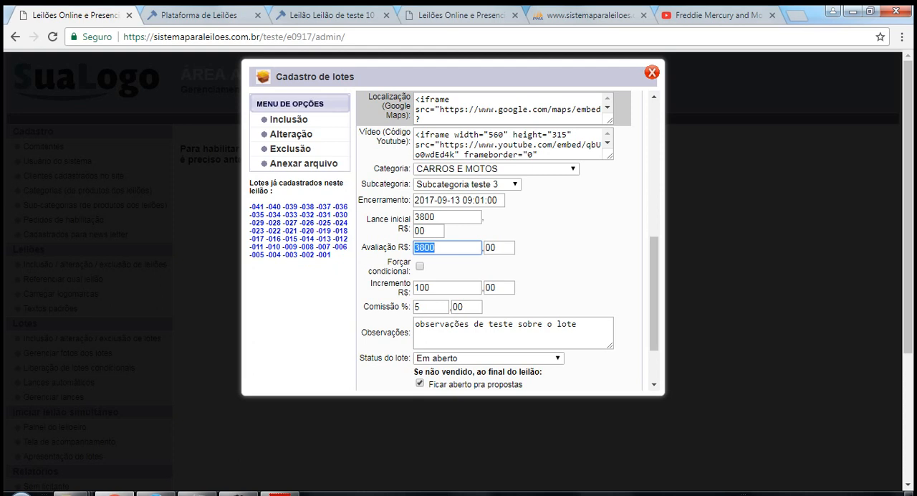
pyautogui.write('1')
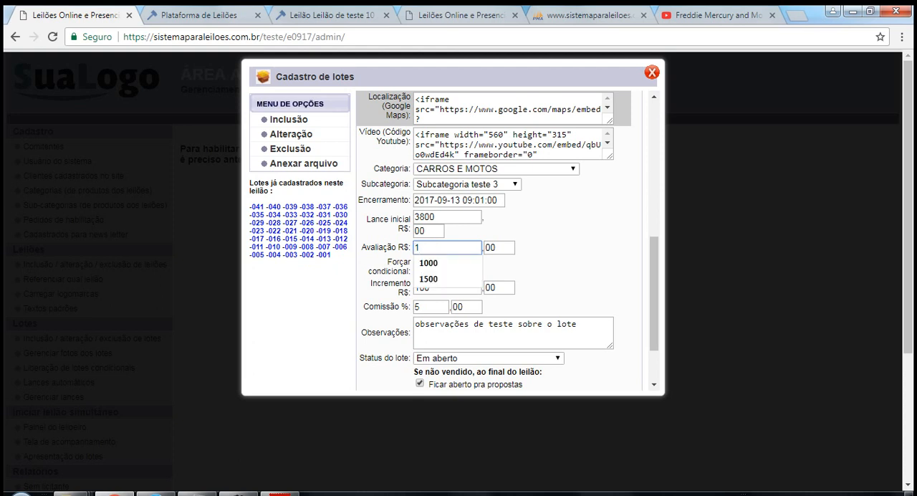
pyautogui.write('00')
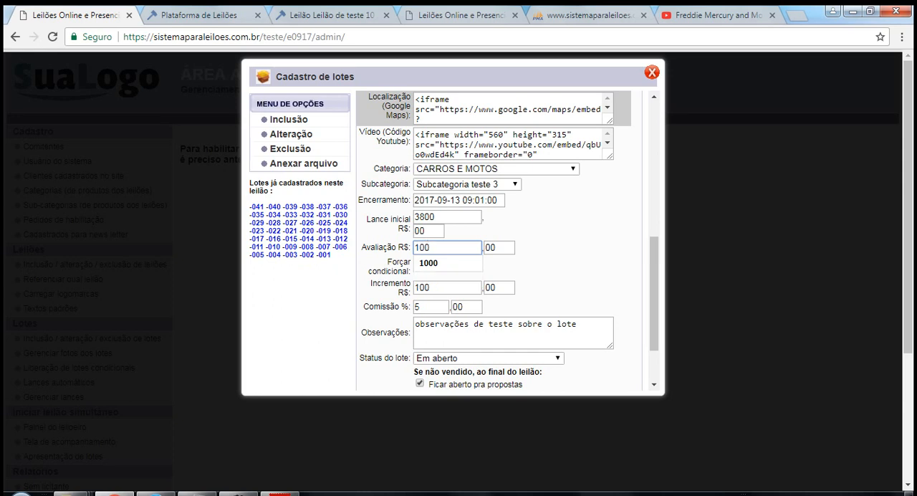
pyautogui.write('0')
pyautogui.moveTo(446, 217); pyautogui.dragTo(340, 207)
pyautogui.press('BackSpace')
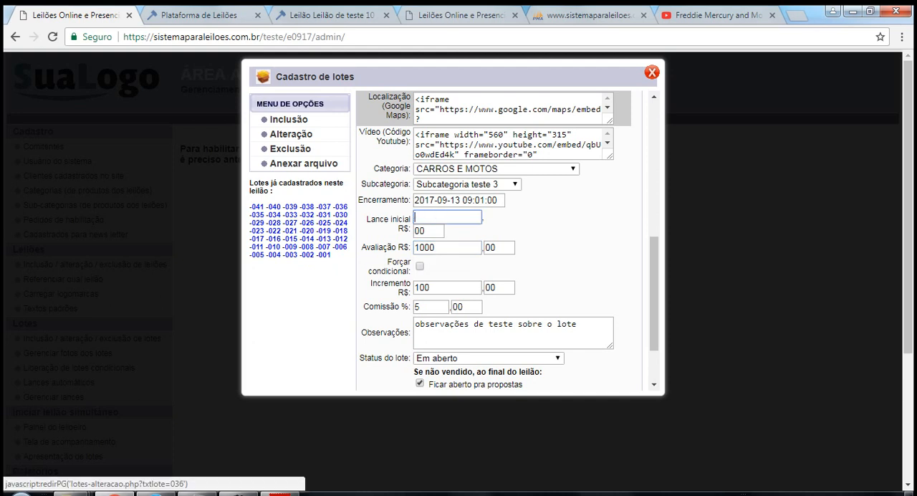
pyautogui.write('600')
pyautogui.click(566, 236)
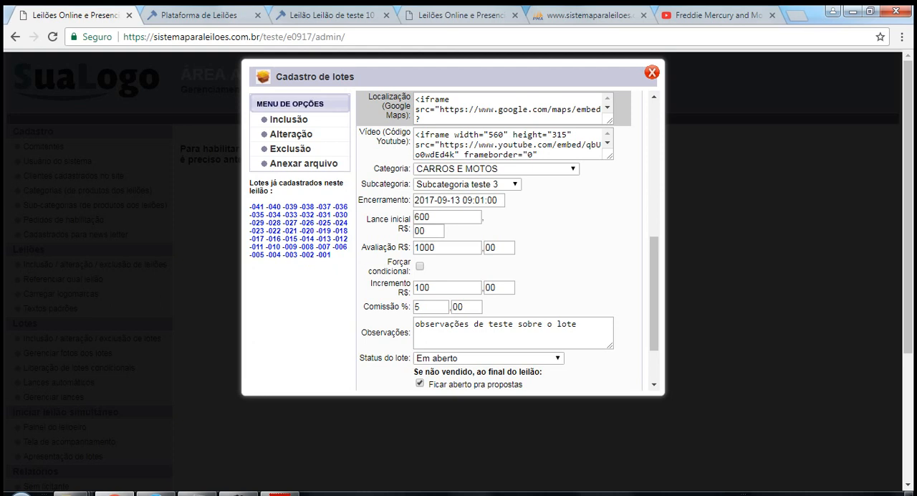
# Review lot 001's Incremento, Lance inicial and Comissão % fields.
pyautogui.moveTo(654, 294); pyautogui.dragTo(653, 301)
pyautogui.moveTo(433, 267); pyautogui.dragTo(414, 267)
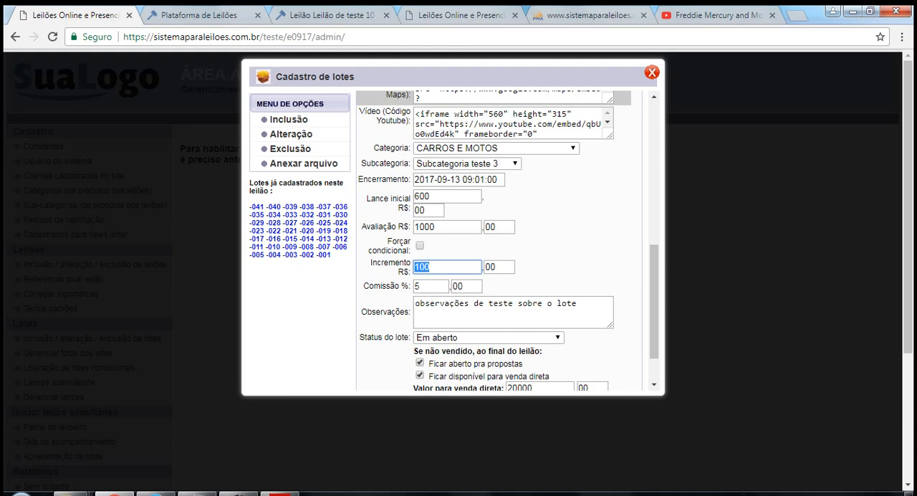
pyautogui.click(559, 267)
pyautogui.moveTo(434, 197); pyautogui.dragTo(413, 196)
pyautogui.moveTo(432, 267); pyautogui.dragTo(413, 267)
pyautogui.scroll(-1, 507, 241)
pyautogui.press('Tab')
pyautogui.press('Tab')
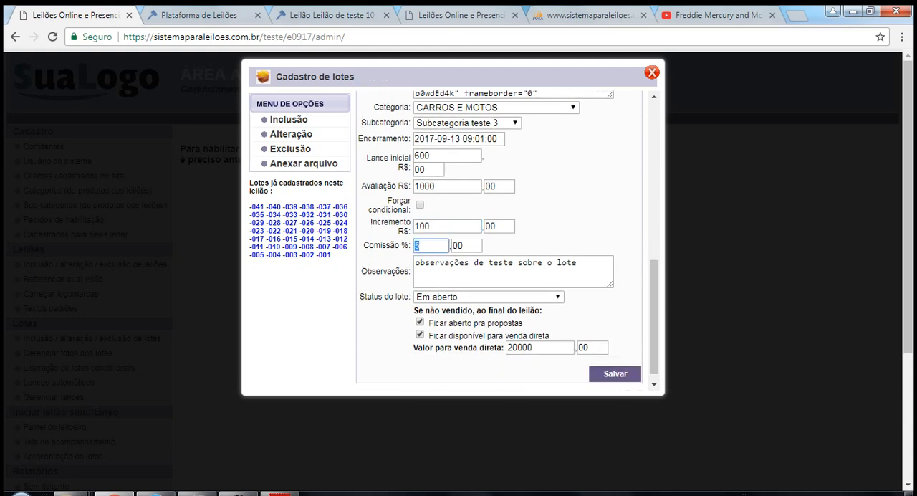
pyautogui.click(466, 245)
pyautogui.click(654, 316)
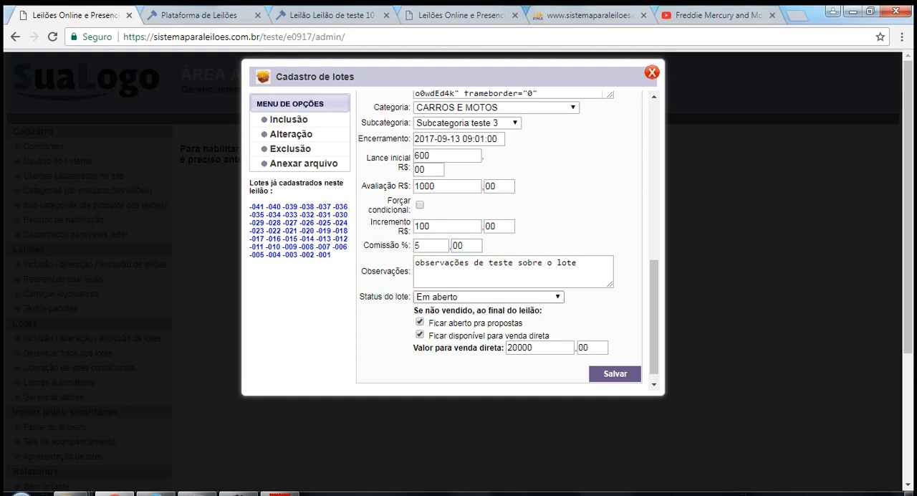
# Examine the available Status do lote options for lot 001, keeping Em aberto selected.
pyautogui.click(488, 296)
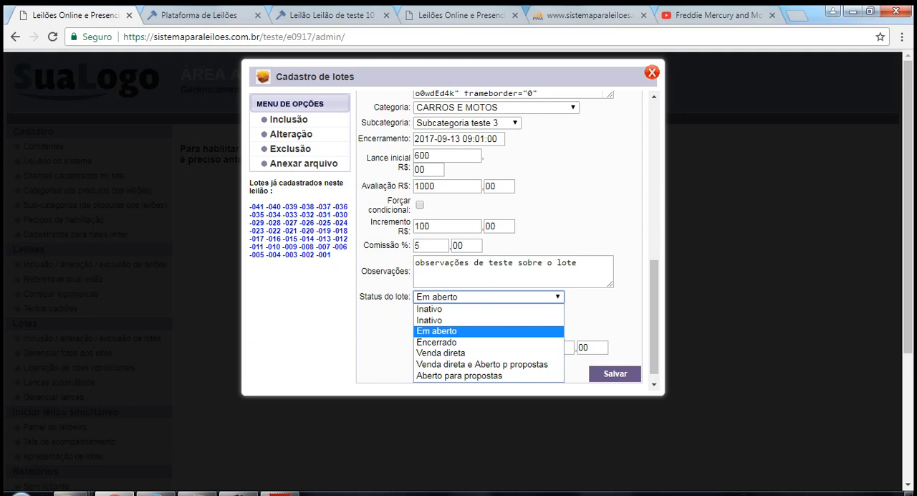
pyautogui.press('Escape')
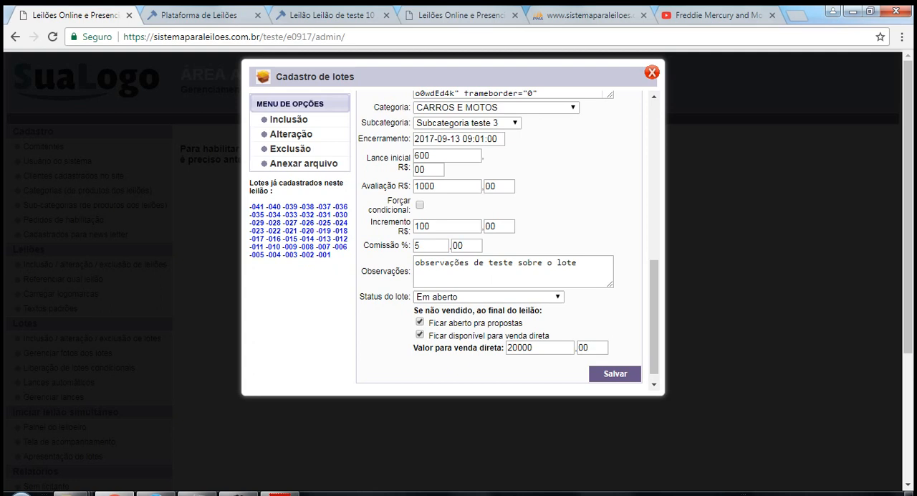
pyautogui.click(489, 296)
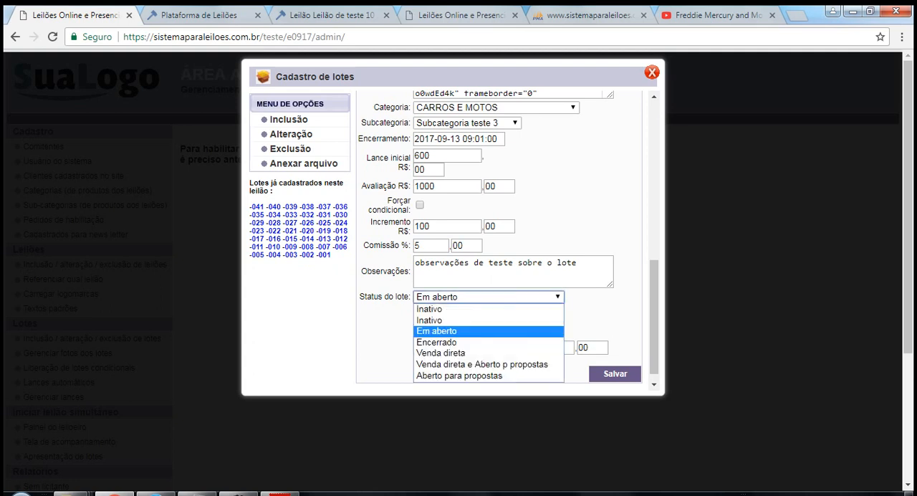
pyautogui.click(488, 331)
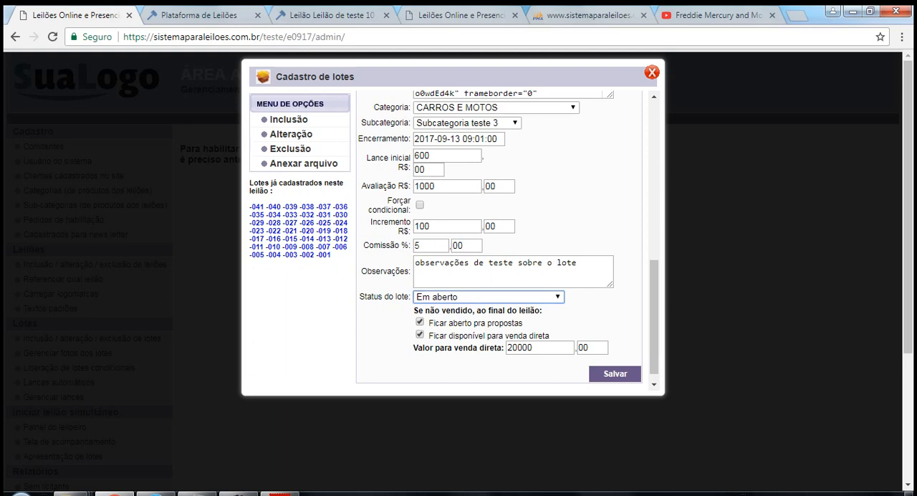
pyautogui.click(488, 296)
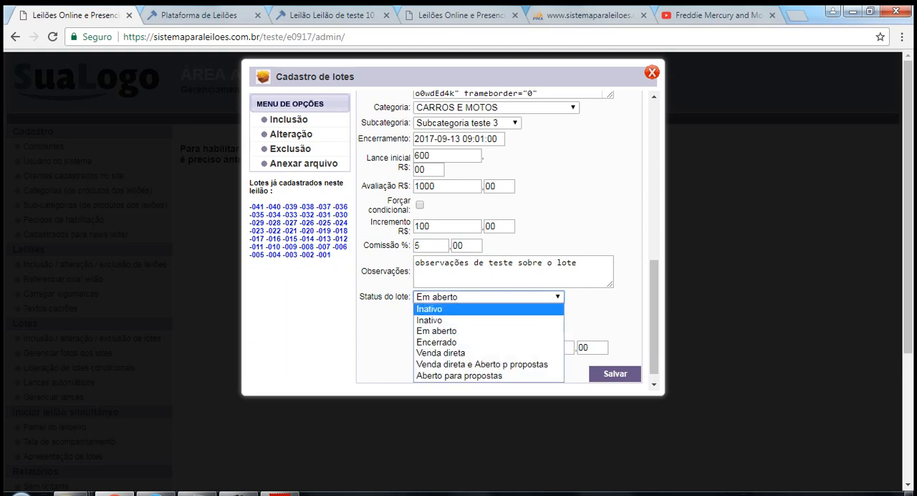
pyautogui.click(596, 306)
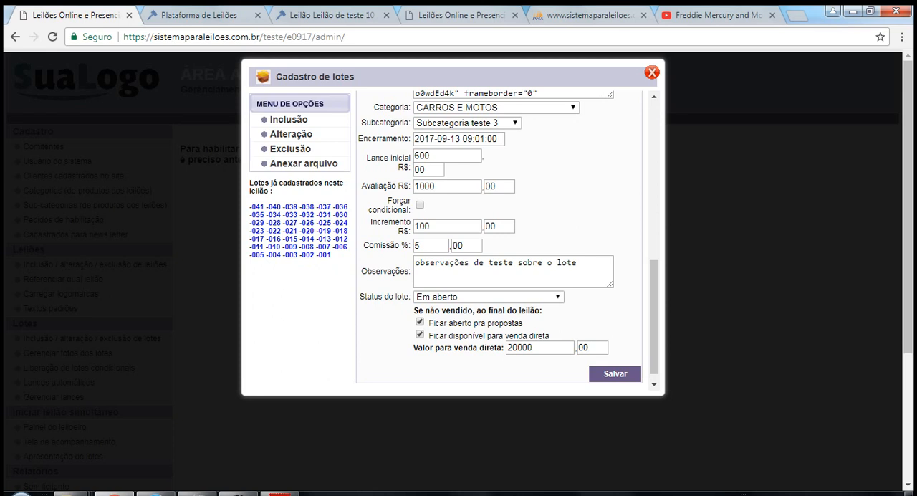
pyautogui.click(489, 296)
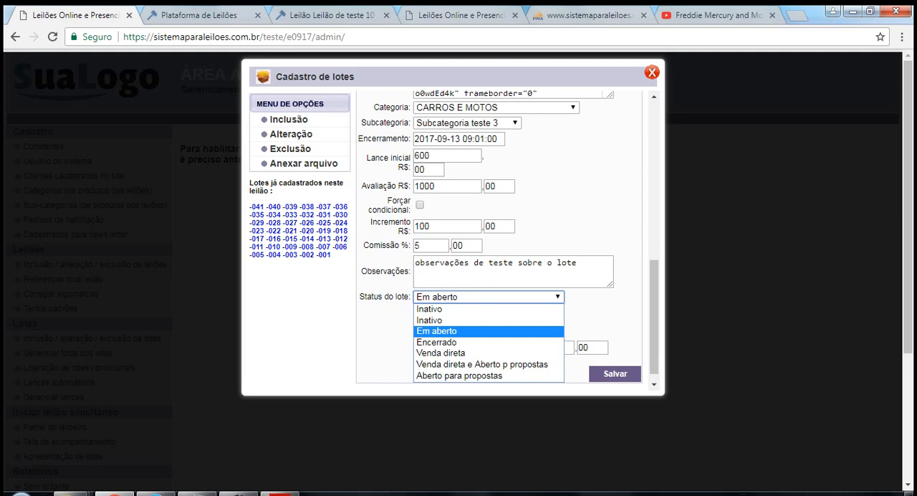
pyautogui.click(601, 307)
pyautogui.moveTo(653, 315); pyautogui.dragTo(654, 316)
pyautogui.click(494, 297)
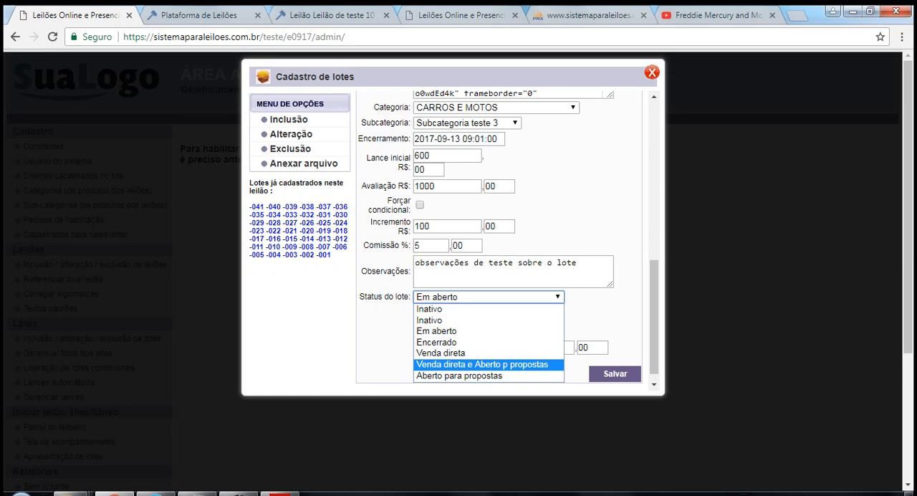
pyautogui.click(494, 297)
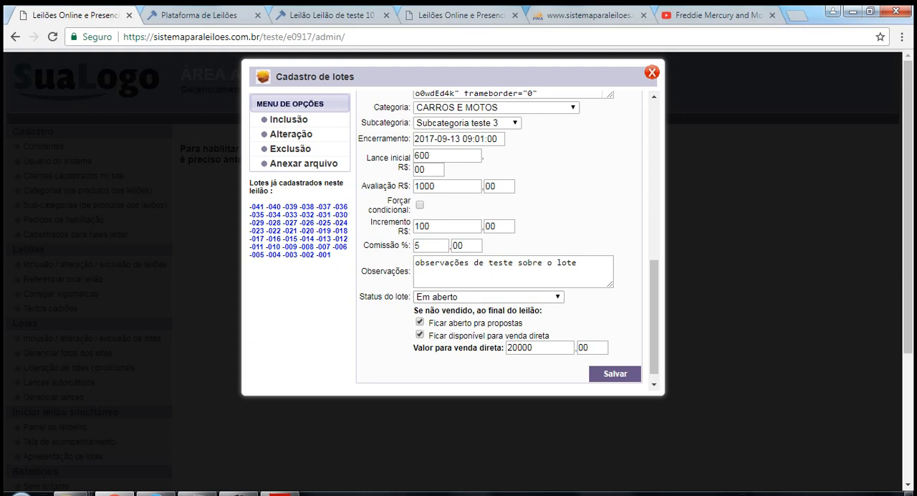
# Review the Ficar disponível para venda direta option for unsold lots and the Valor para venda direta field.
pyautogui.click(419, 334)
pyautogui.click(420, 334)
pyautogui.moveTo(550, 335); pyautogui.dragTo(428, 335)
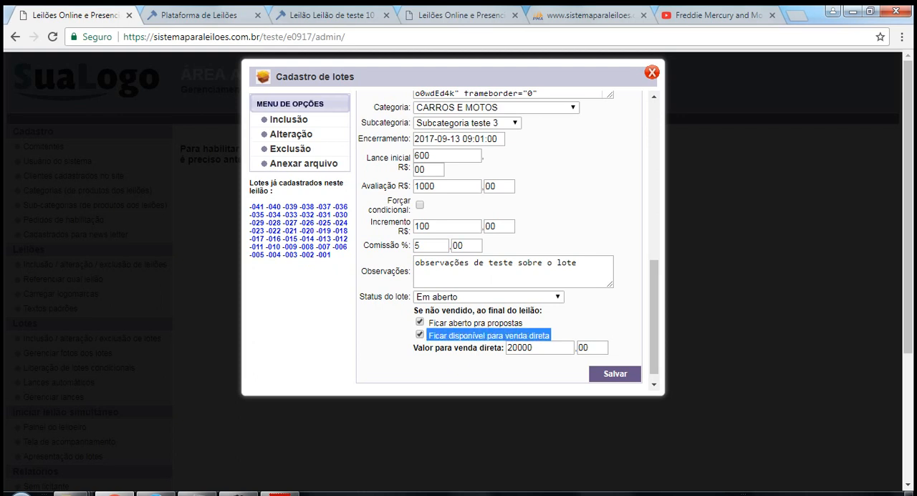
pyautogui.click(488, 336)
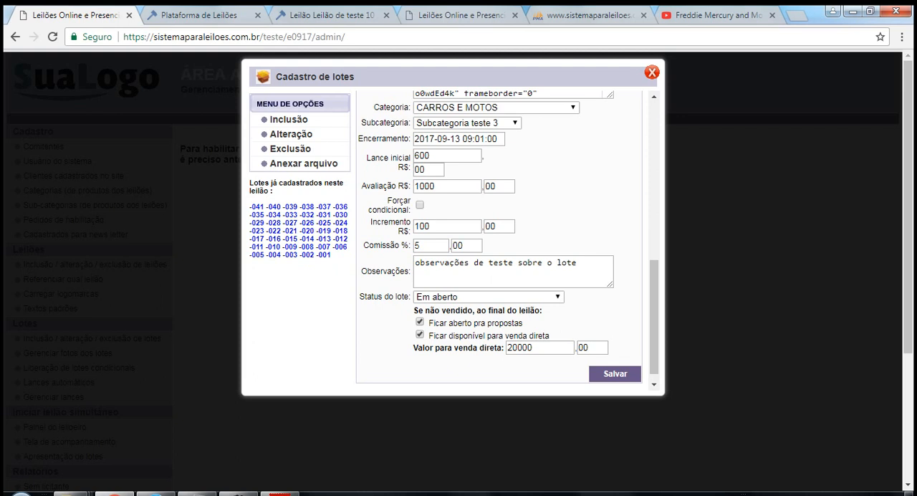
pyautogui.moveTo(473, 335); pyautogui.dragTo(438, 335)
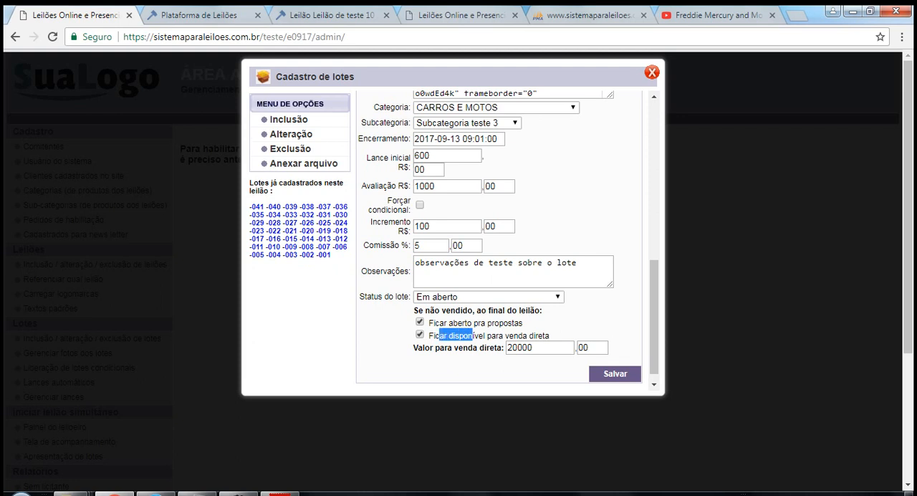
pyautogui.click(439, 335)
pyautogui.click(537, 347)
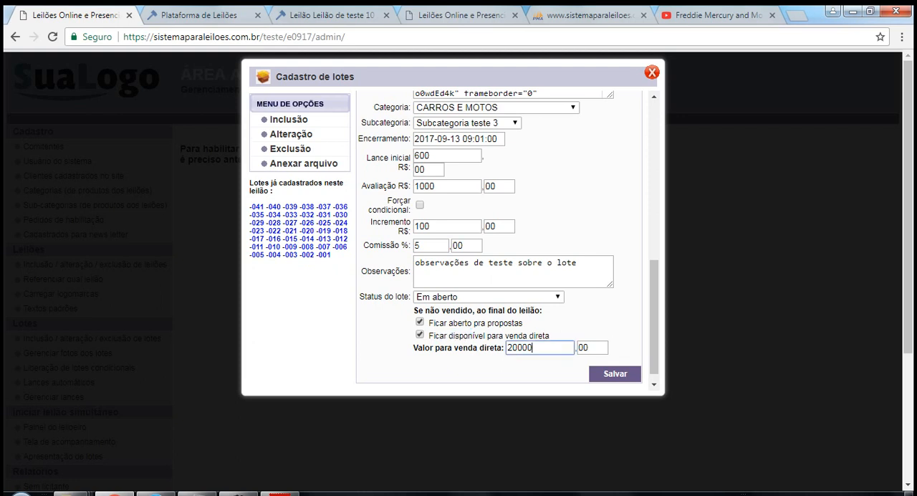
pyautogui.moveTo(536, 348); pyautogui.dragTo(507, 347)
pyautogui.click(538, 347)
pyautogui.click(472, 369)
# Try the statuses Venda direta and Aberto para propostas, and set Status do lote to Venda direta e Aberto p propostas.
pyautogui.click(495, 296)
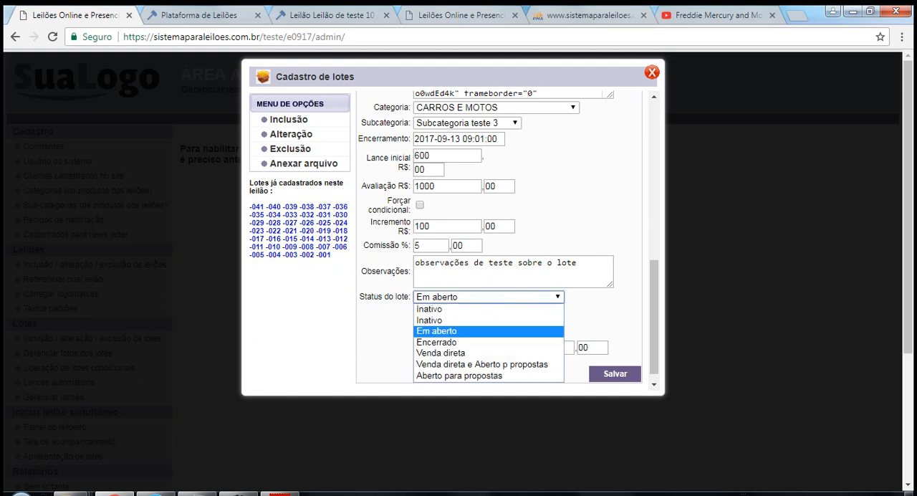
pyautogui.click(598, 319)
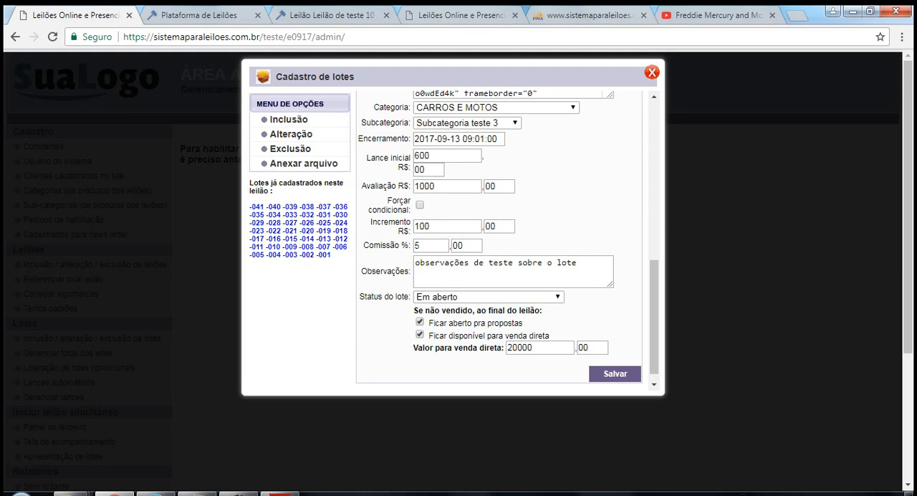
pyautogui.click(505, 297)
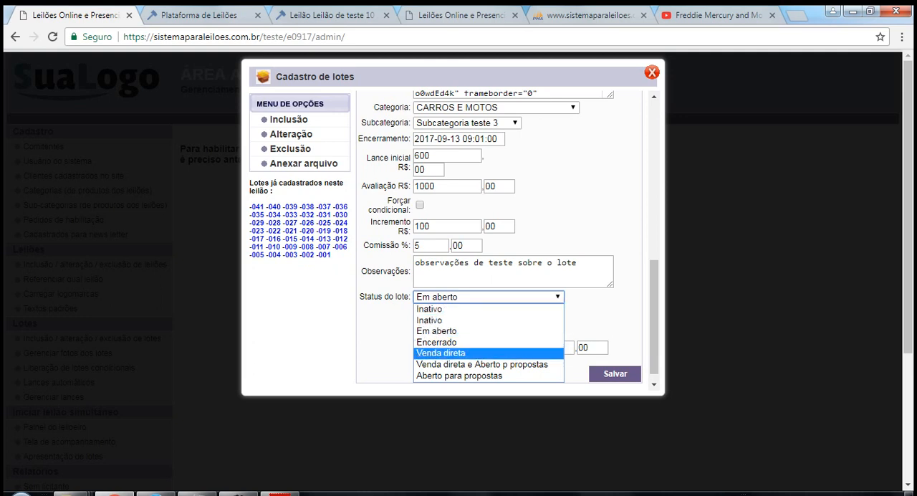
pyautogui.click(459, 353)
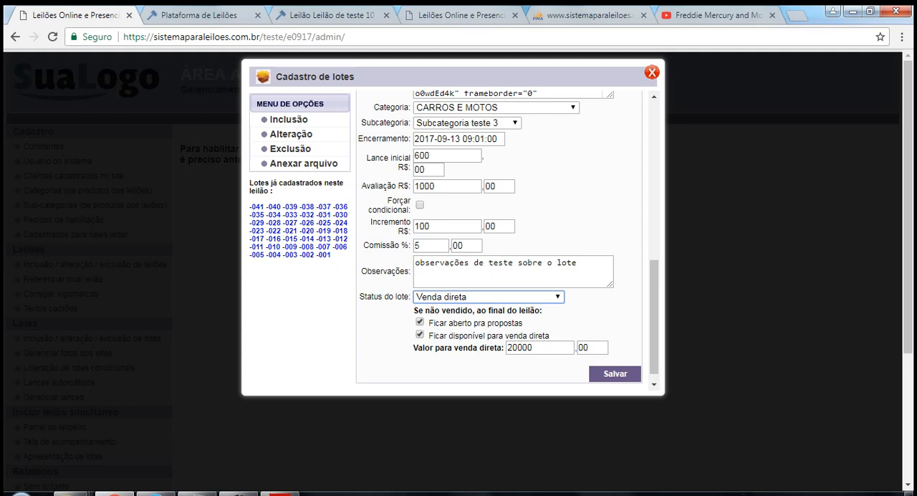
pyautogui.click(488, 297)
pyautogui.click(458, 375)
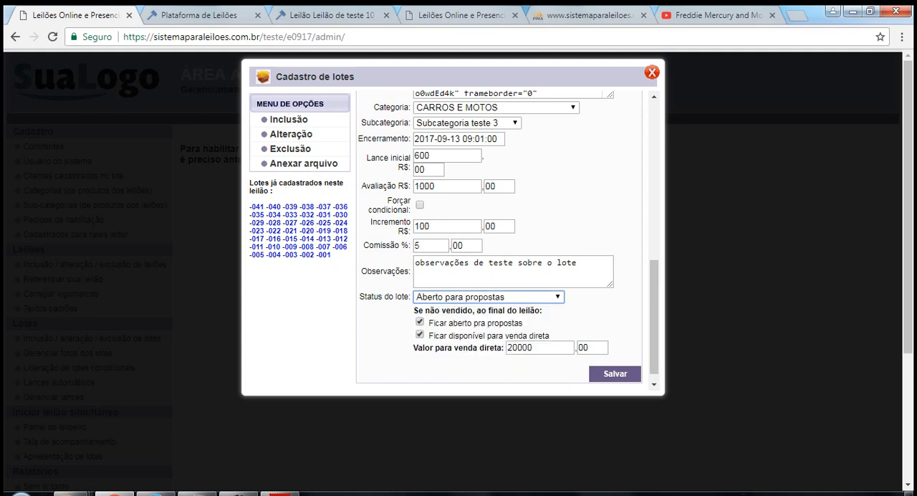
pyautogui.click(488, 296)
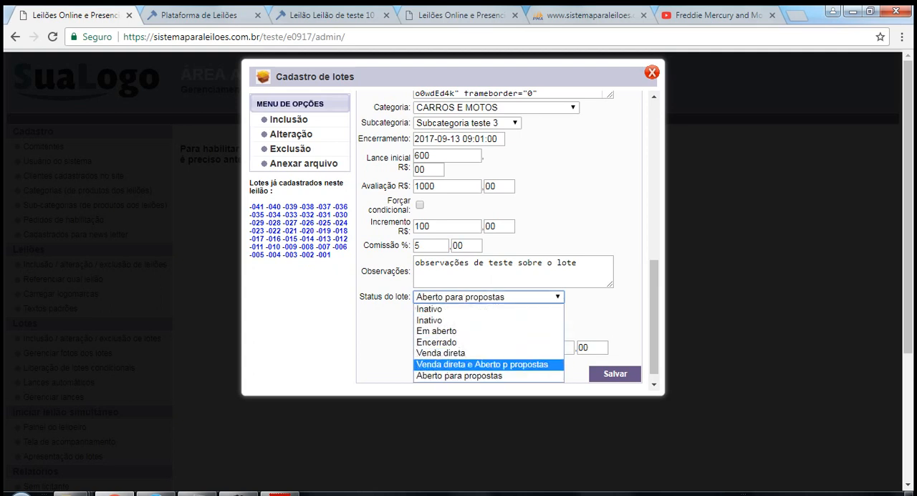
pyautogui.click(481, 364)
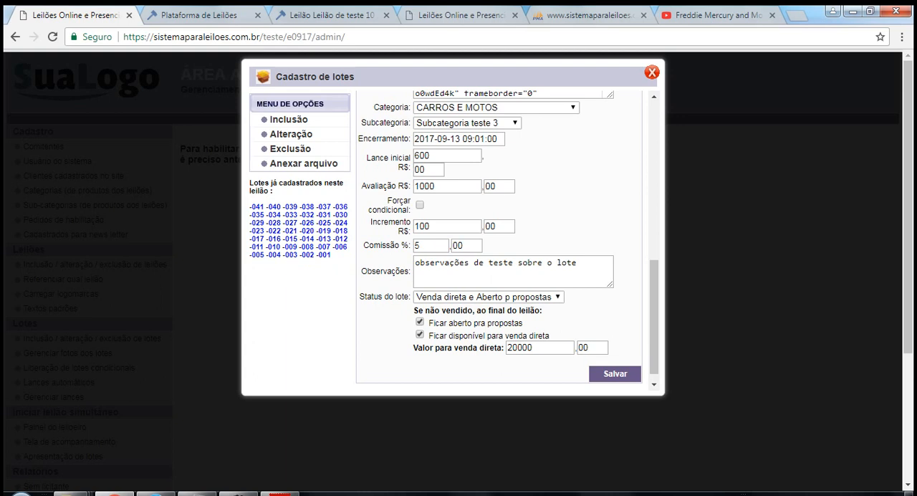
# Disable Ficar aberto pra propostas and review both end-of-auction options for an unsold lot.
pyautogui.click(420, 321)
pyautogui.moveTo(551, 335); pyautogui.dragTo(427, 323)
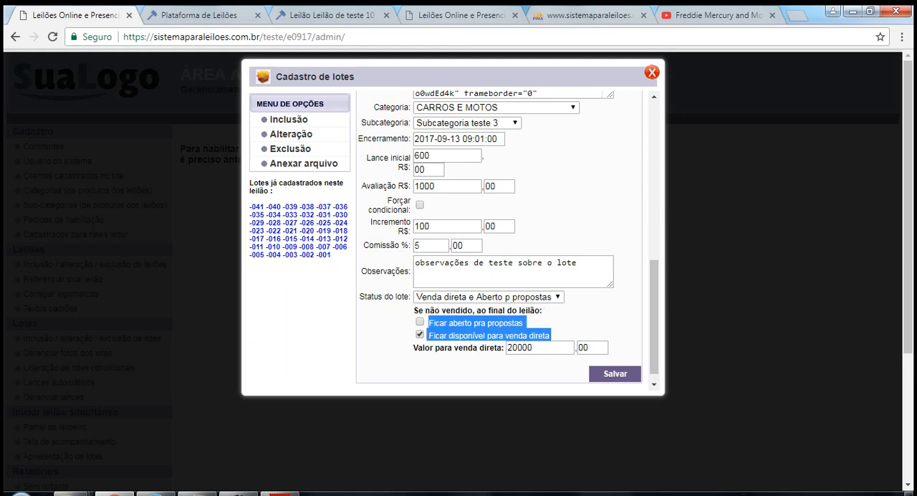
# Try the statuses Em aberto and Encerrado for lot 001 with both unsold-lot options turned off.
pyautogui.click(430, 322)
pyautogui.click(488, 297)
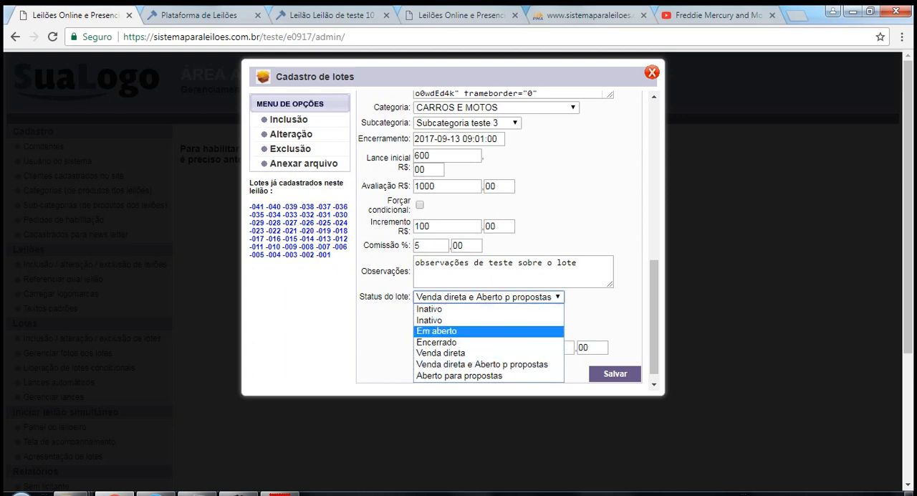
pyautogui.click(436, 331)
pyautogui.click(488, 296)
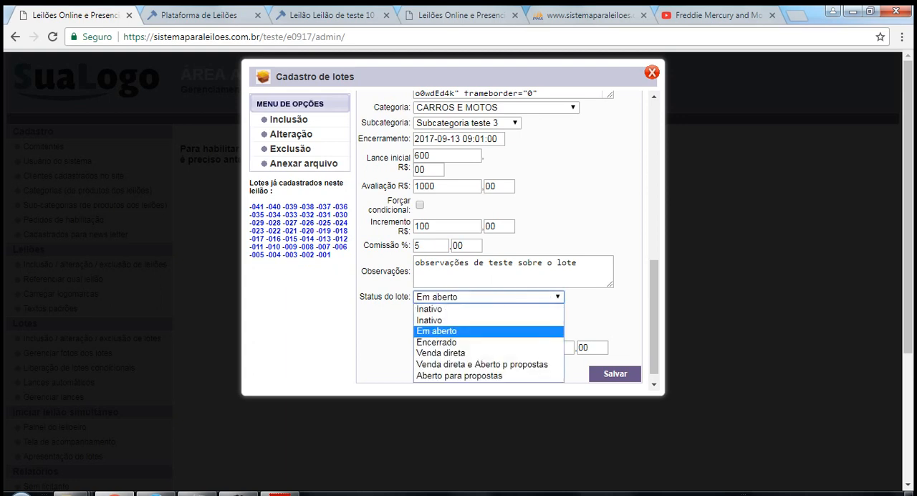
pyautogui.click(444, 342)
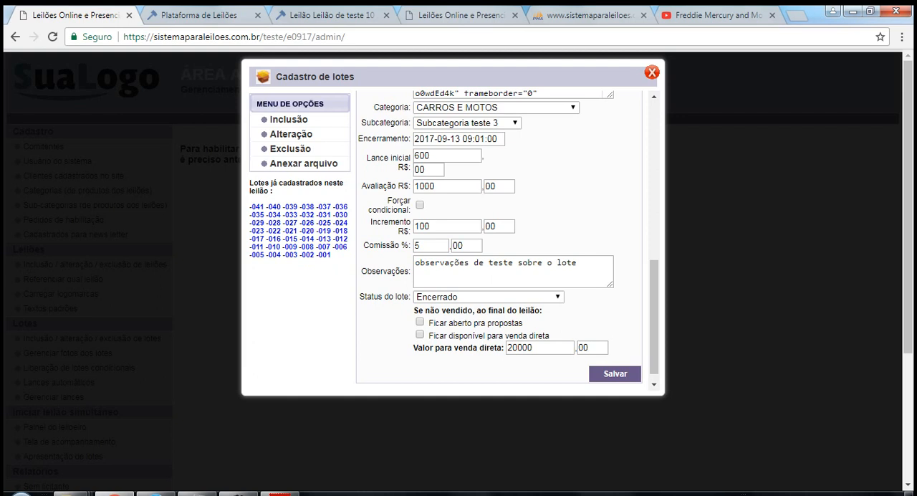
# Review the status choices again and try Venda direta as lot 001's Status do lote.
pyautogui.click(542, 297)
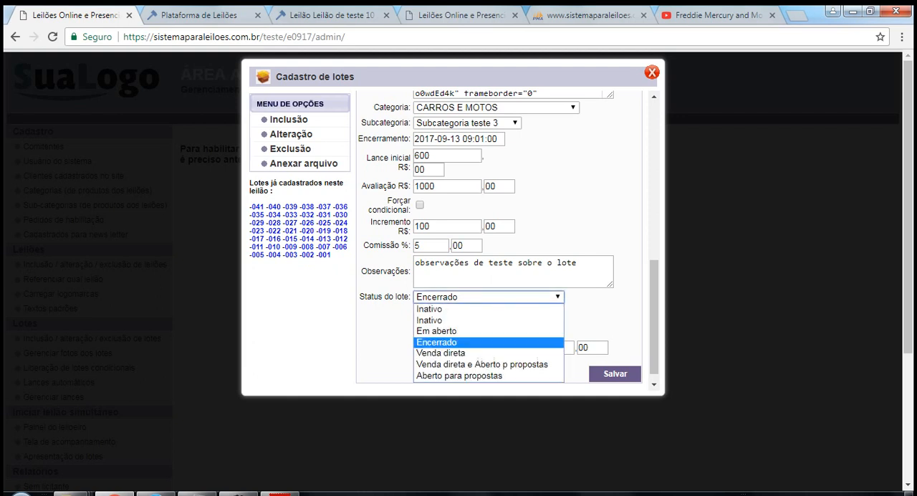
pyautogui.press('Up')
pyautogui.press('Escape')
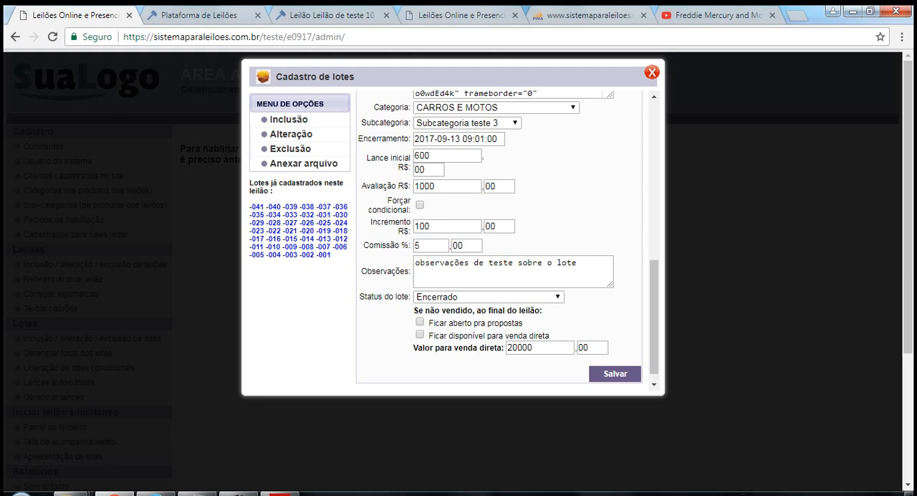
pyautogui.click(542, 296)
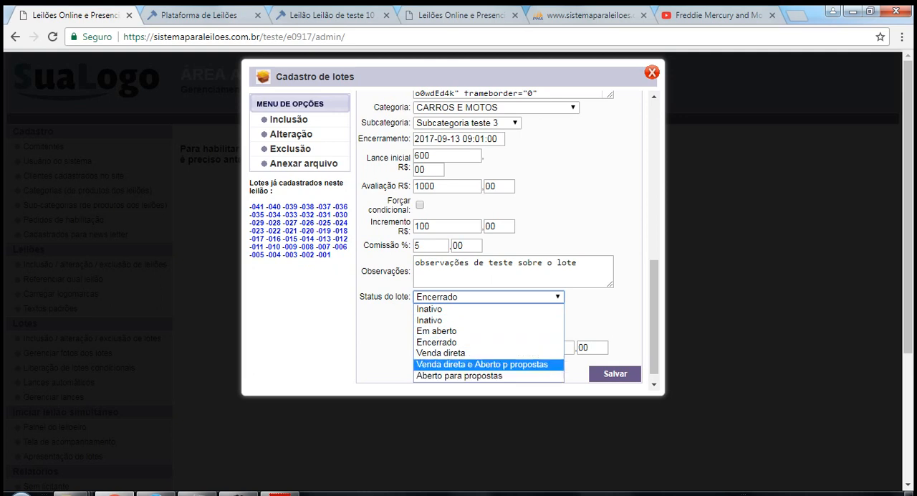
pyautogui.click(459, 353)
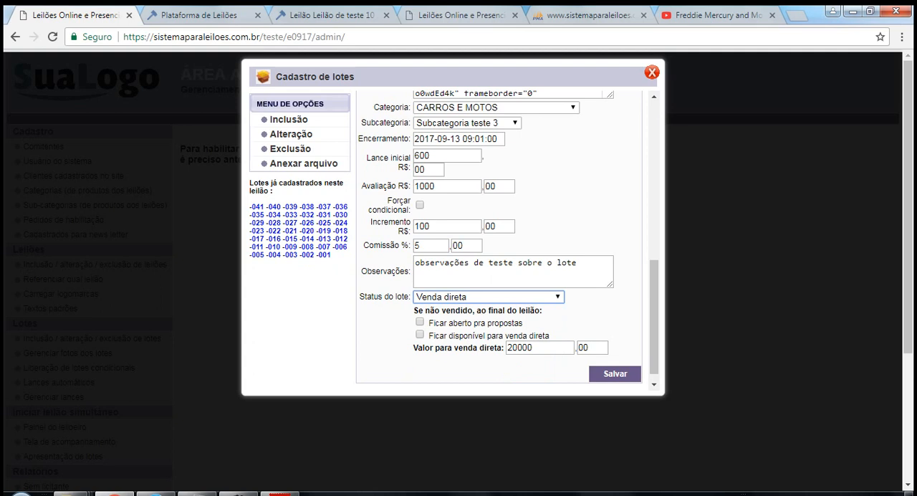
pyautogui.click(615, 374)
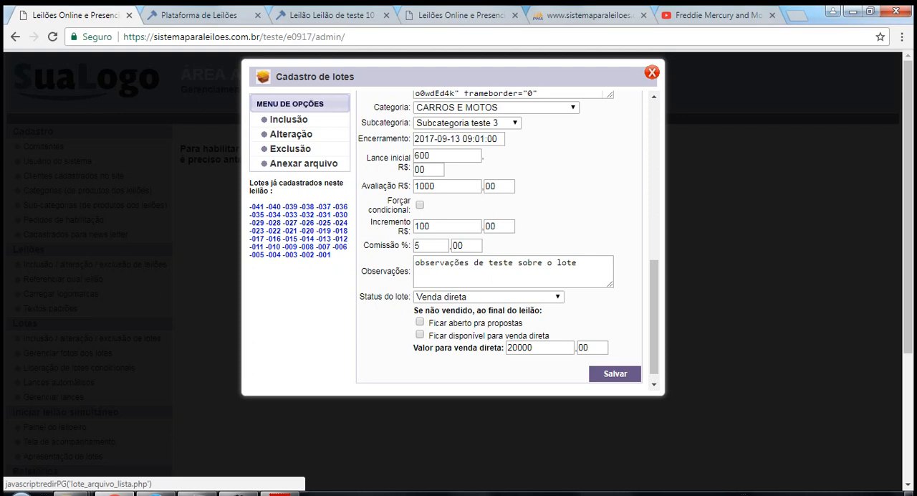
# Open the file attachments of lot 001 and choose teste.pdf from the leiloes11set17 folder on drive C.
pyautogui.click(303, 163)
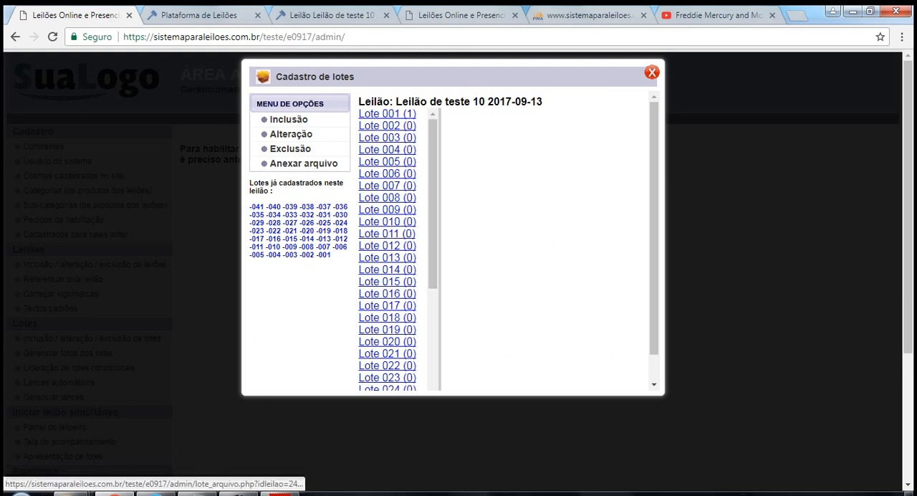
pyautogui.click(387, 113)
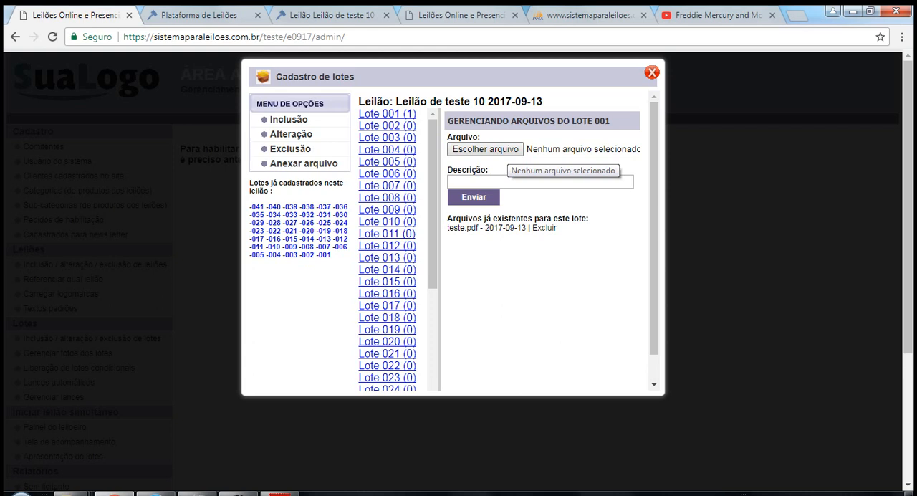
pyautogui.click(505, 151)
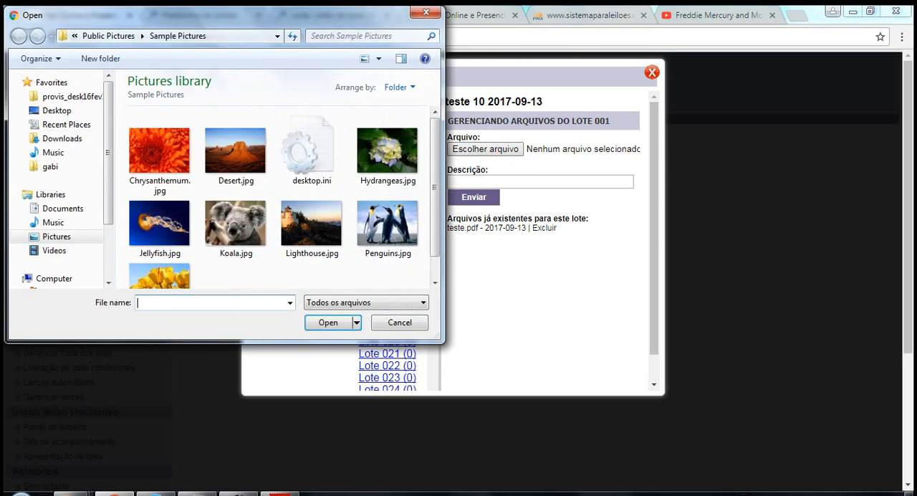
pyautogui.scroll(-2, 65, 215)
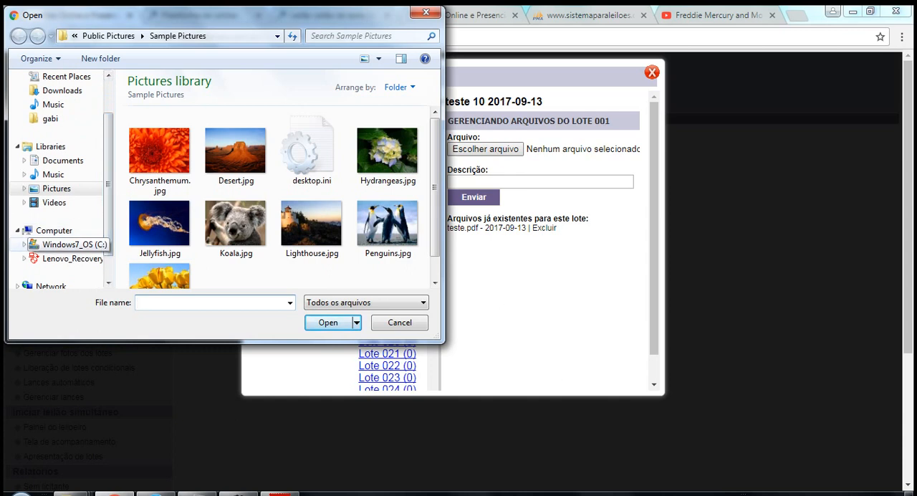
pyautogui.click(68, 244)
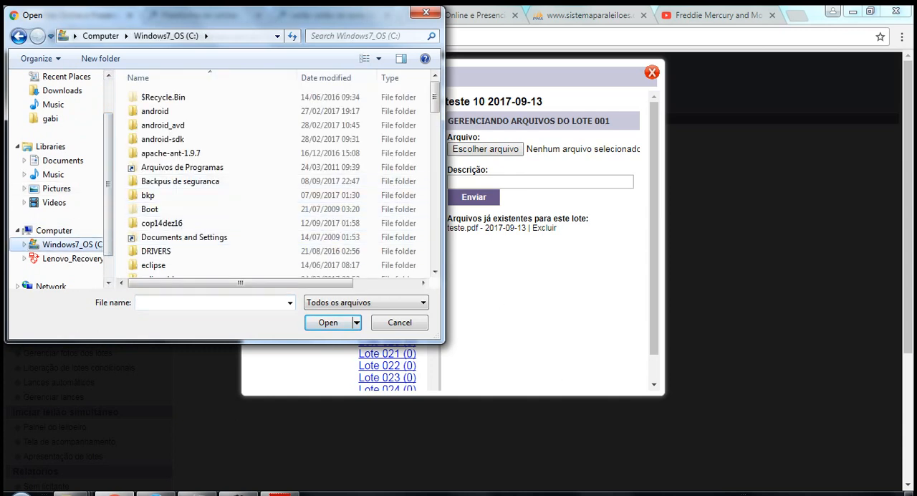
pyautogui.scroll(-3, 279, 180)
pyautogui.moveTo(435, 118); pyautogui.dragTo(435, 121)
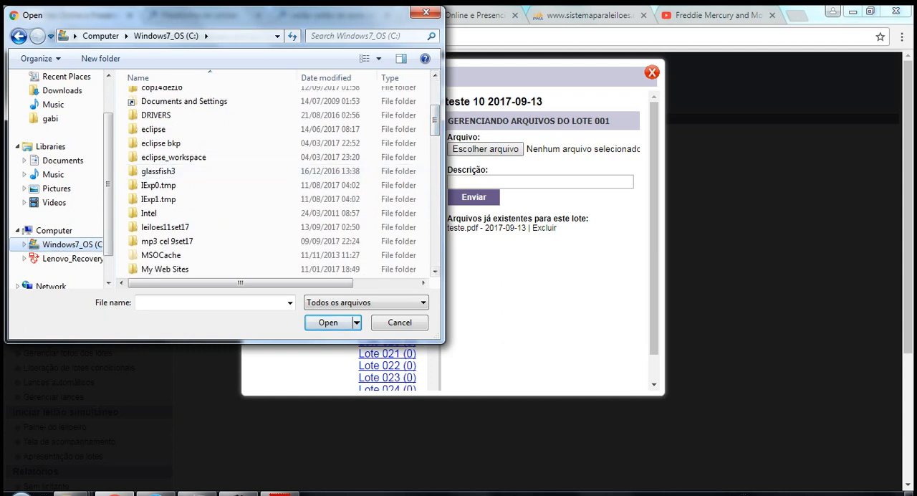
pyautogui.doubleClick(164, 227)
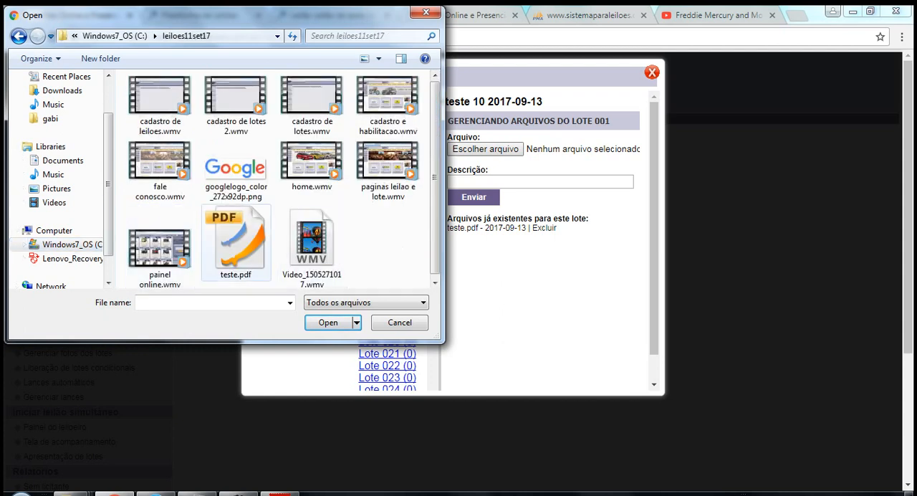
pyautogui.click(236, 243)
pyautogui.click(328, 323)
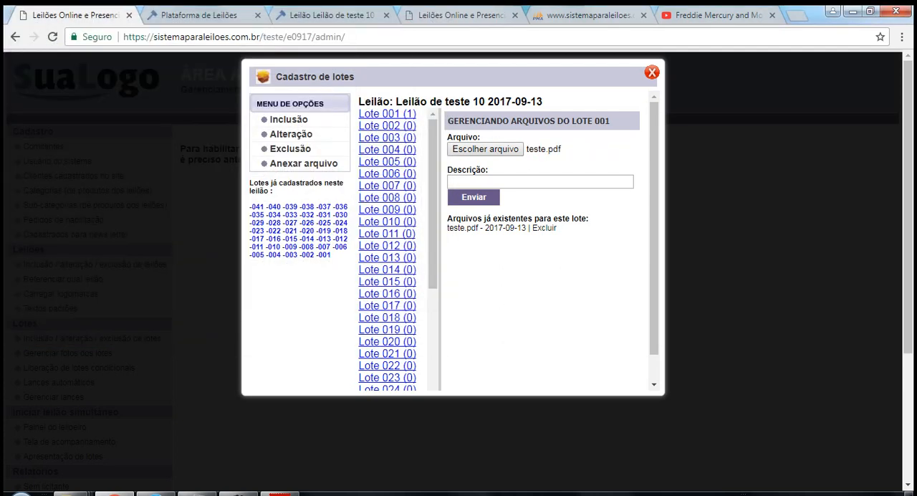
# Give the chosen file the description "documento 2" and upload it to lot 001.
pyautogui.click(507, 182)
pyautogui.write('d')
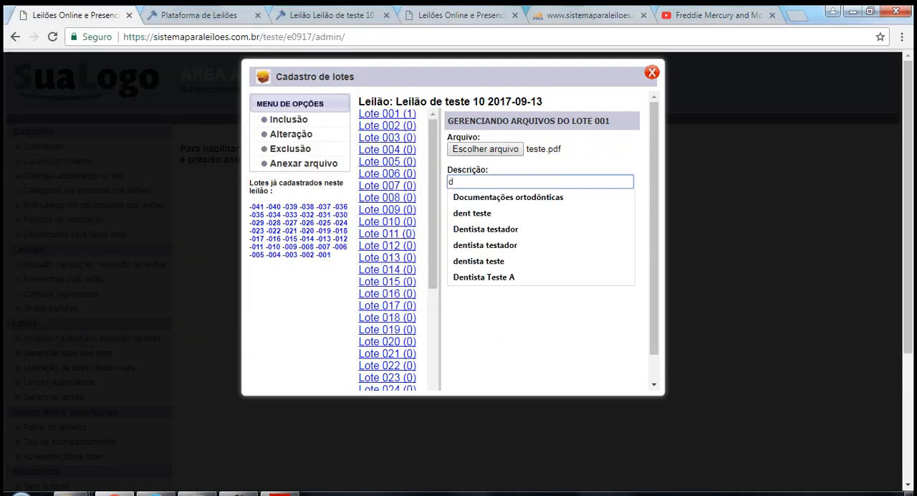
pyautogui.write('ocumenoto')
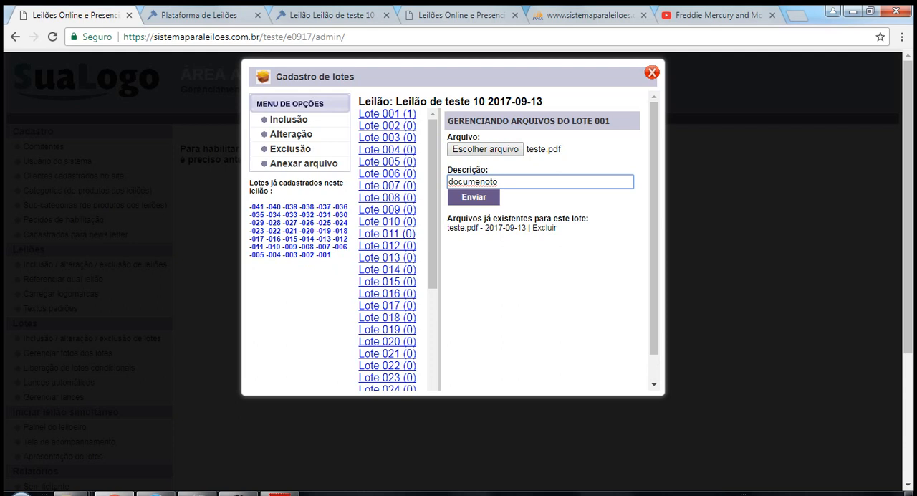
pyautogui.press('BackSpace')
pyautogui.press('BackSpace')
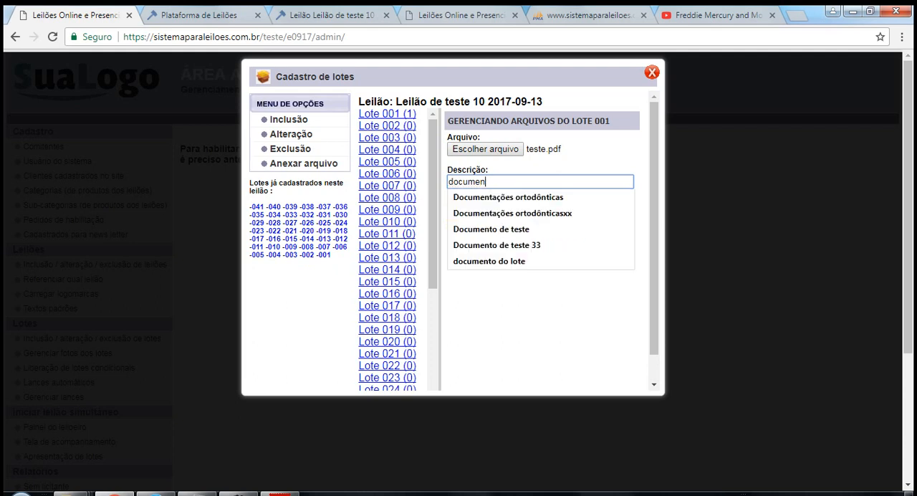
pyautogui.write('to ')
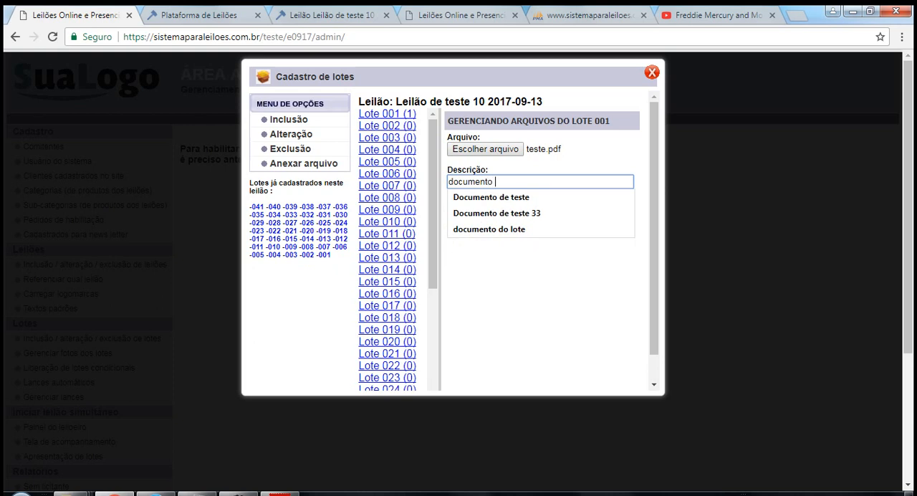
pyautogui.write('2')
pyautogui.press('Tab')
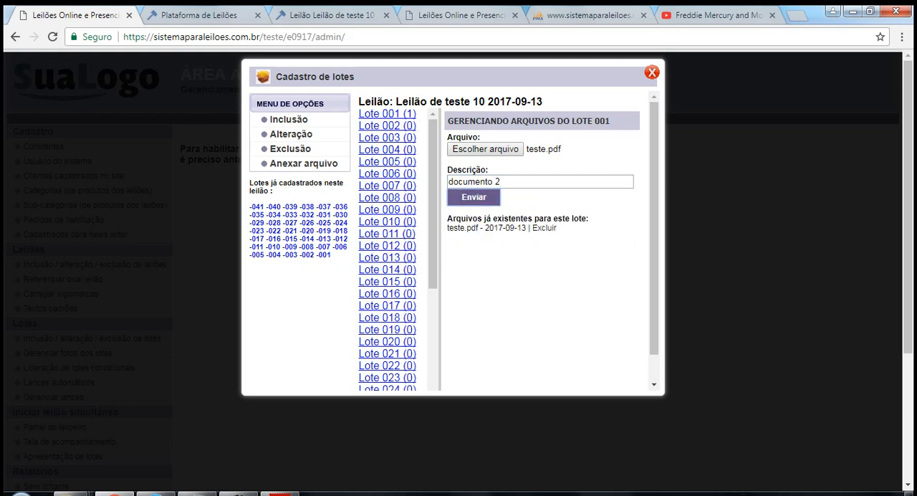
pyautogui.press('Return')
pyautogui.press('Return')
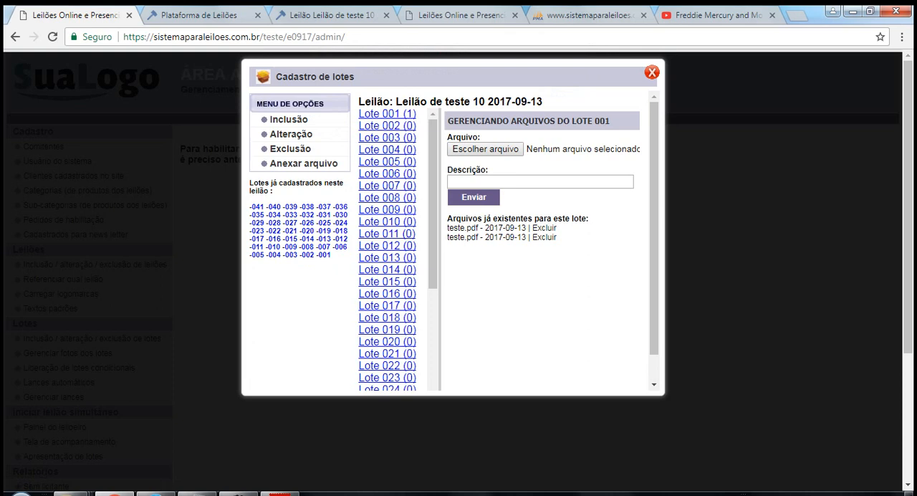
# Review lot 001's attached files and check the Documentos anexos section on its public page.
pyautogui.moveTo(558, 238); pyautogui.dragTo(447, 136)
pyautogui.click(538, 275)
pyautogui.click(201, 15)
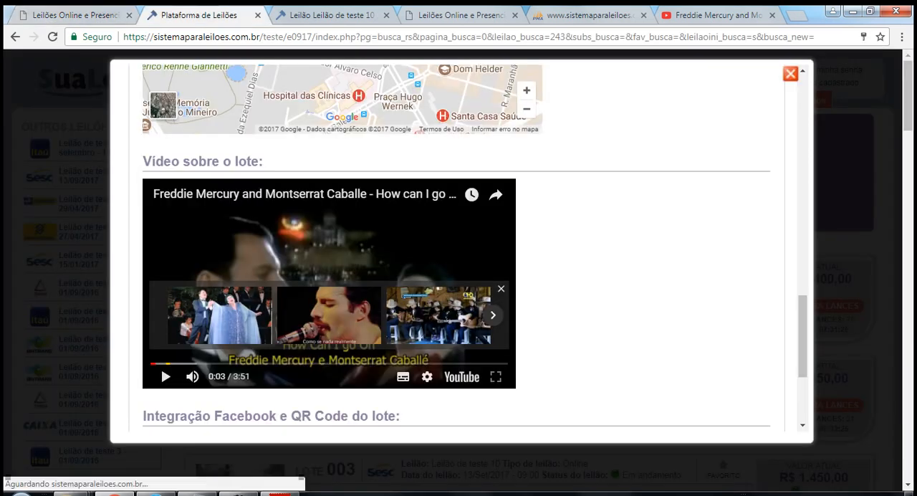
pyautogui.click(790, 73)
pyautogui.click(516, 305)
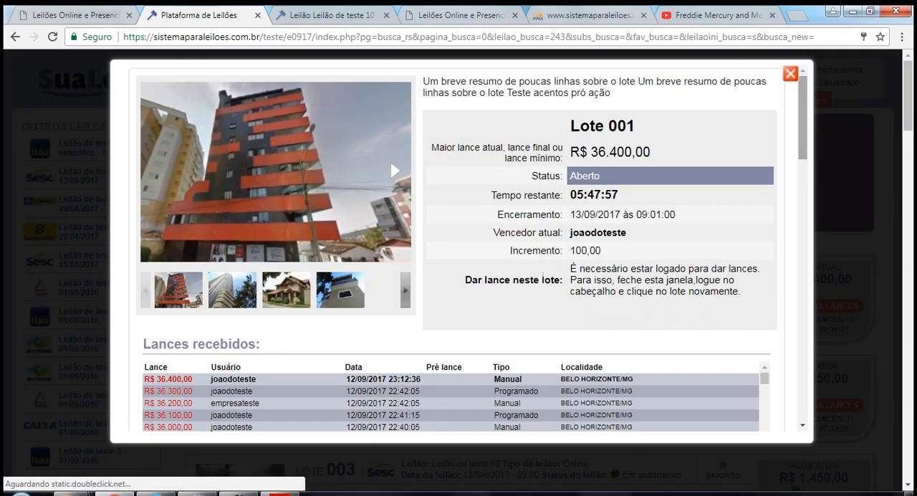
pyautogui.scroll(-10, 458, 250)
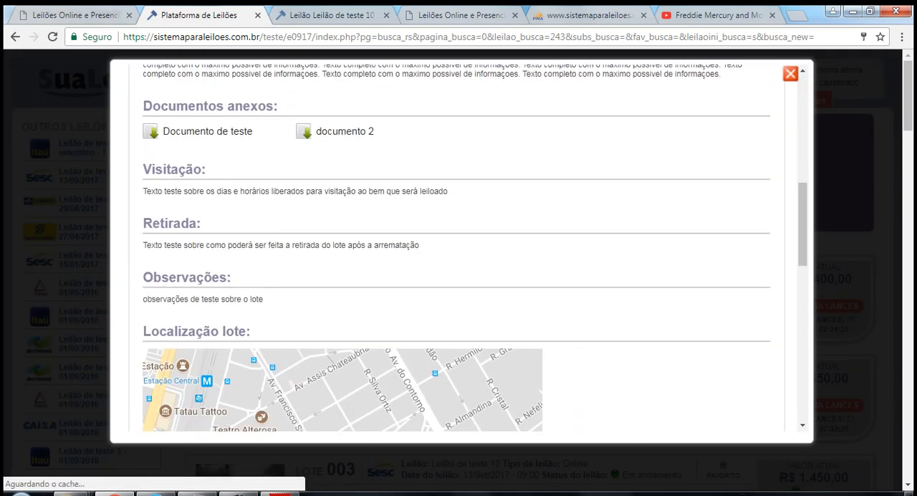
pyautogui.moveTo(152, 106); pyautogui.dragTo(374, 132)
pyautogui.click(416, 137)
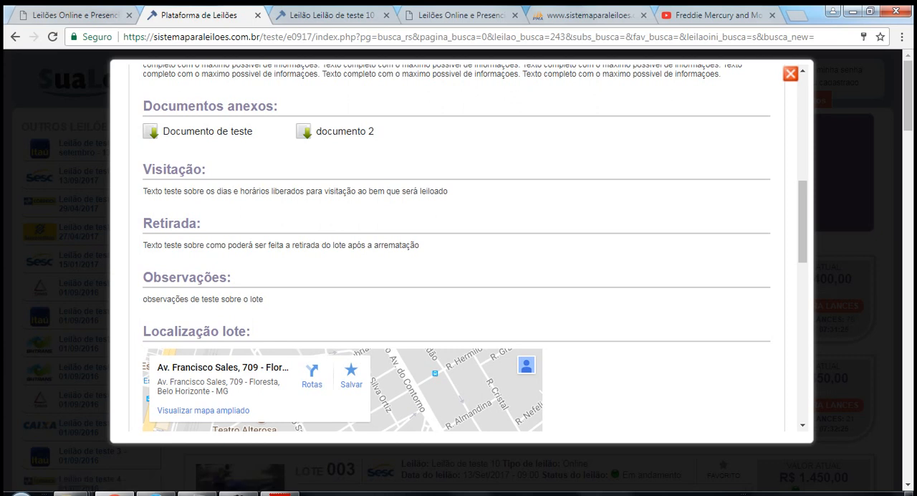
pyautogui.click(790, 74)
# Back in the admin area, close the lot registration and open the photo management list for Leilão de teste 10.
pyautogui.click(69, 14)
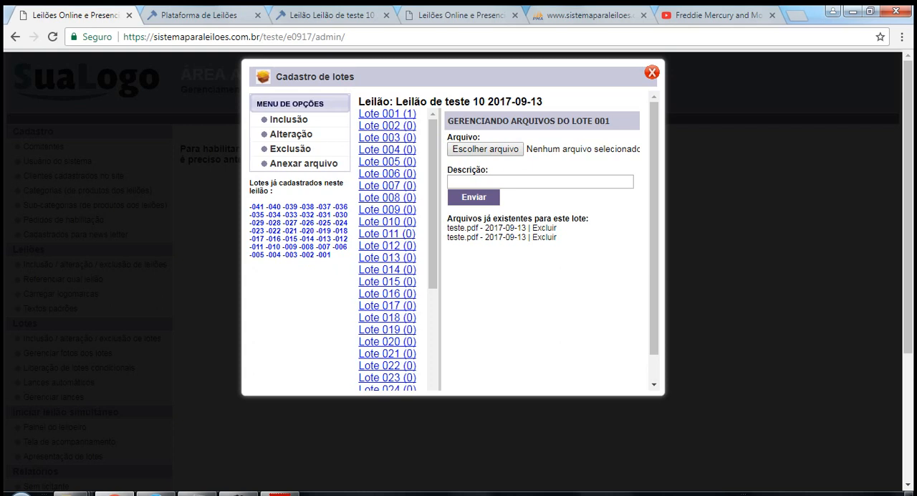
pyautogui.click(652, 72)
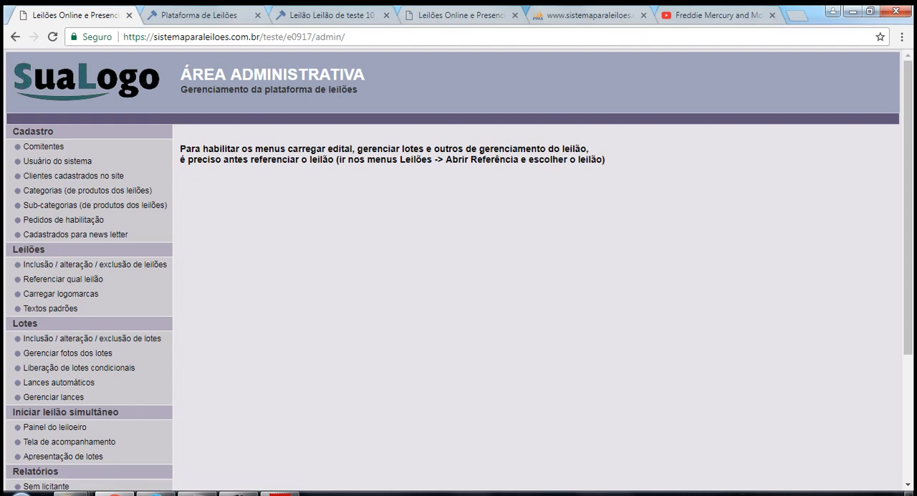
pyautogui.click(67, 352)
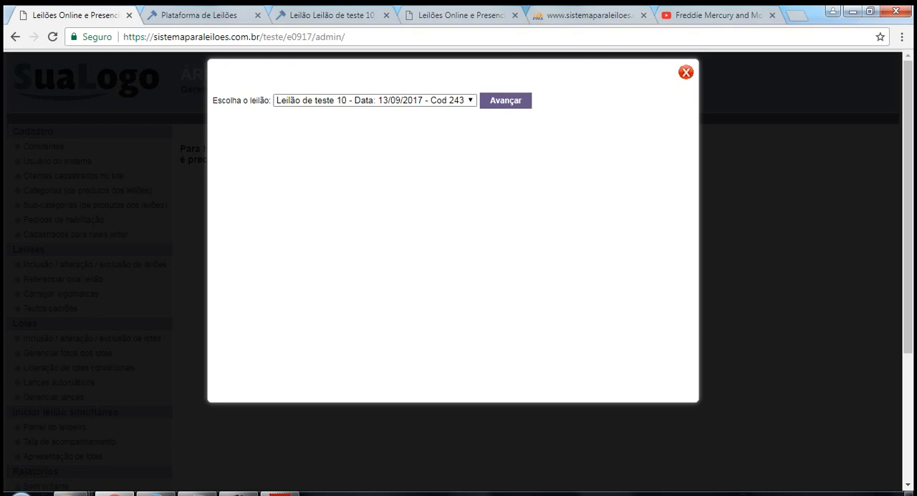
pyautogui.click(505, 100)
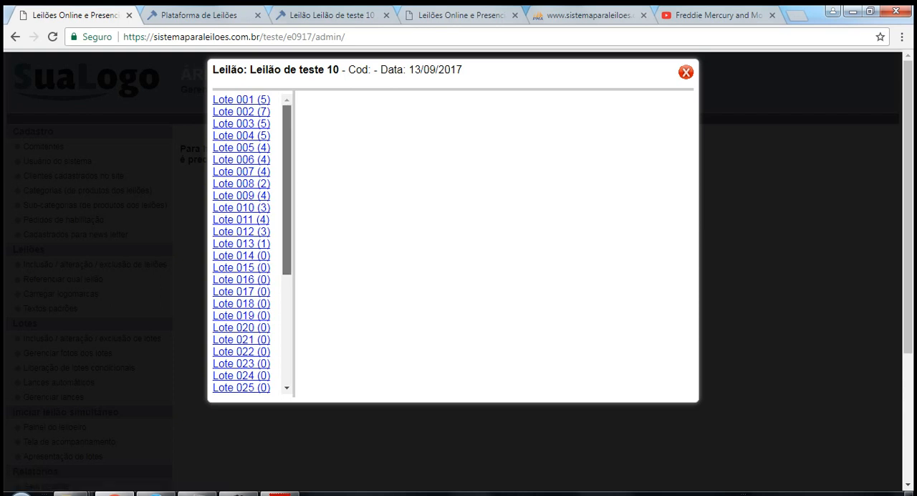
pyautogui.scroll(-3, 251, 243)
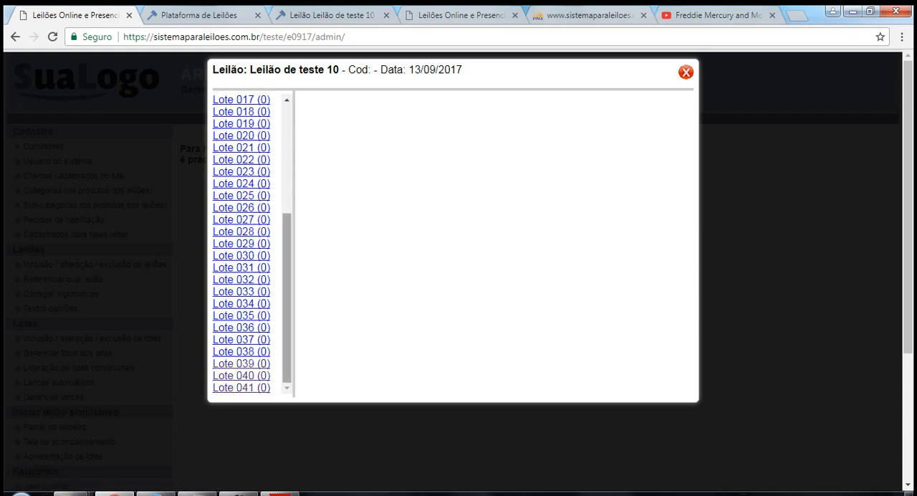
pyautogui.moveTo(286, 297); pyautogui.dragTo(286, 187)
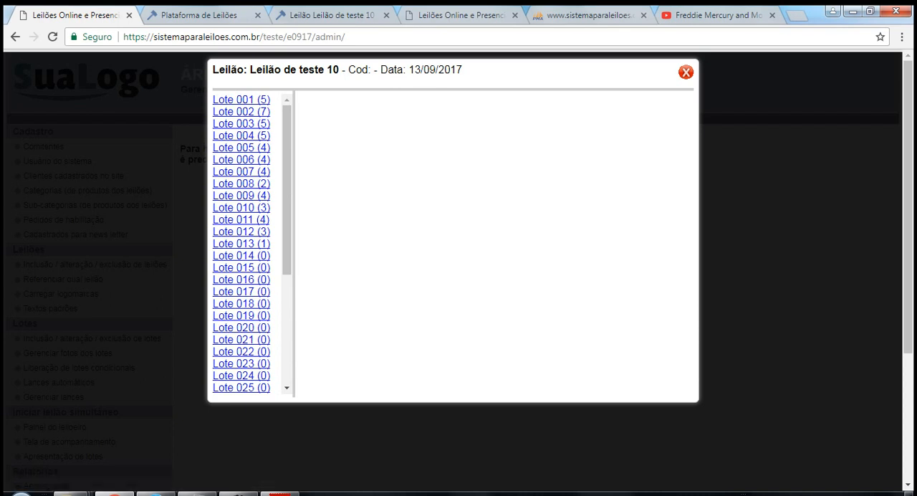
pyautogui.scroll(-3, 251, 244)
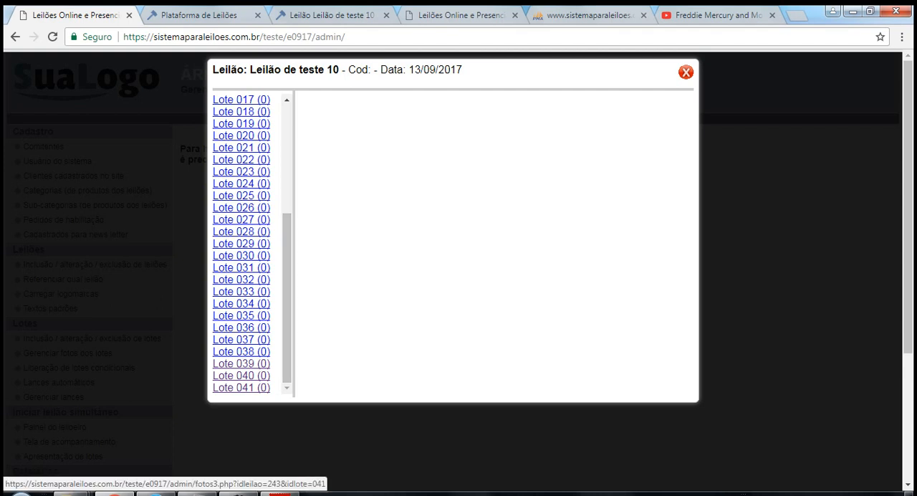
# Open lot 041's photo manager and browse to the Sample Pictures folder in the Pictures library to choose files.
pyautogui.click(241, 388)
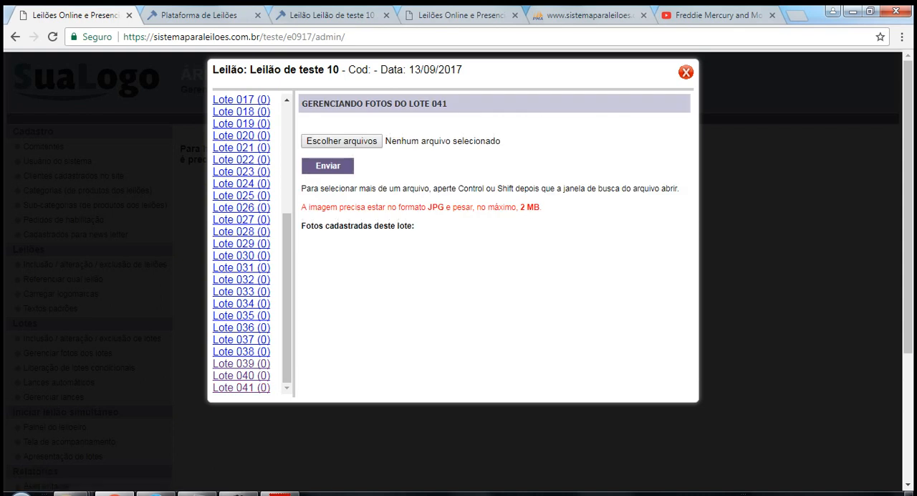
pyautogui.click(340, 140)
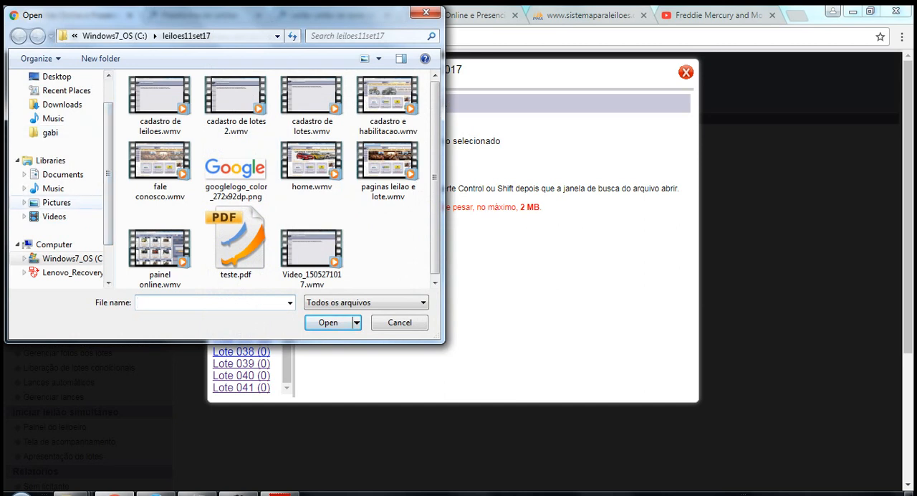
pyautogui.click(57, 202)
pyautogui.doubleClick(155, 147)
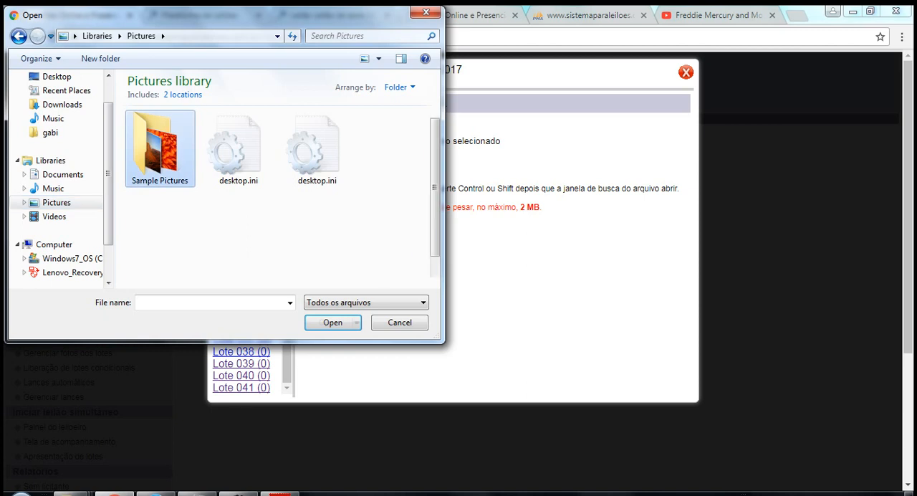
# Select Tulips.jpg, Jellyfish.jpg, Koala.jpg, Lighthouse.jpg, Penguins.jpg and Hydrangeas.jpg together and upload them as lot 041's photos.
pyautogui.click(159, 277)
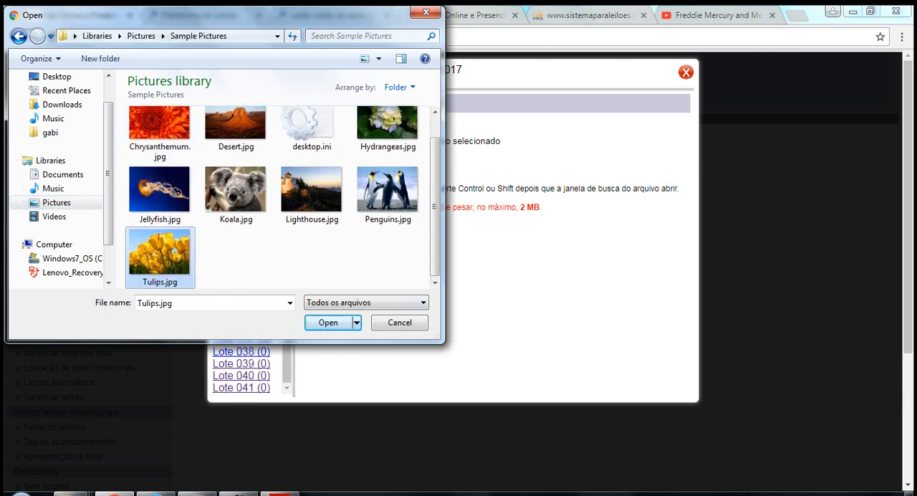
pyautogui.keyDown('ctrl'); pyautogui.click(158, 190); pyautogui.keyUp('ctrl')
pyautogui.keyDown('ctrl'); pyautogui.click(235, 190); pyautogui.keyUp('ctrl')
pyautogui.keyDown('ctrl'); pyautogui.click(311, 190); pyautogui.keyUp('ctrl')
pyautogui.keyDown('ctrl'); pyautogui.click(387, 190); pyautogui.keyUp('ctrl')
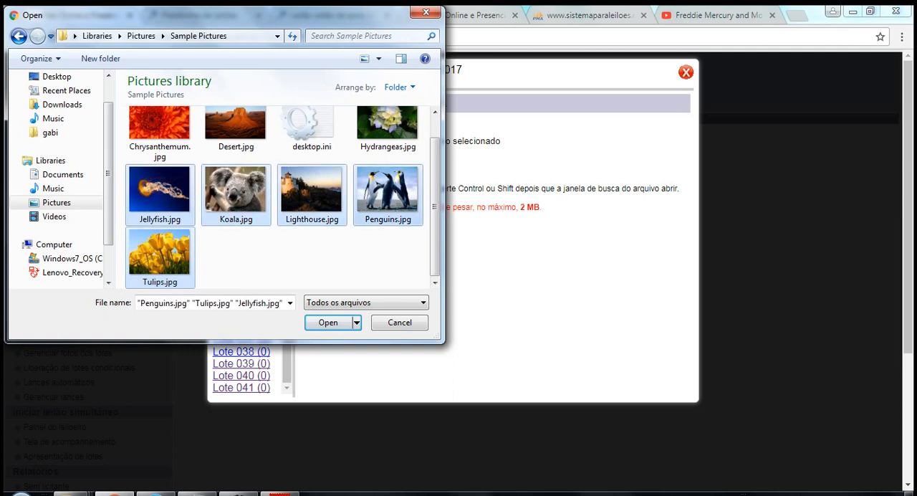
pyautogui.keyDown('ctrl'); pyautogui.click(387, 128); pyautogui.keyUp('ctrl')
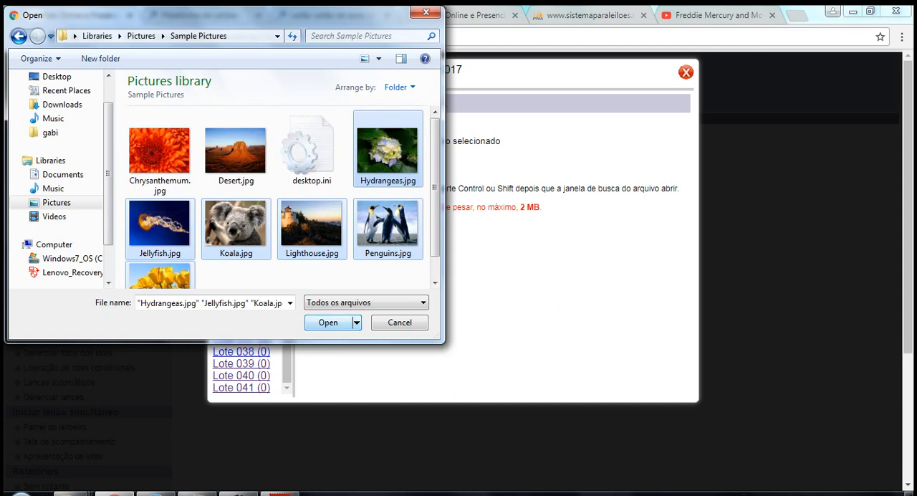
pyautogui.click(328, 322)
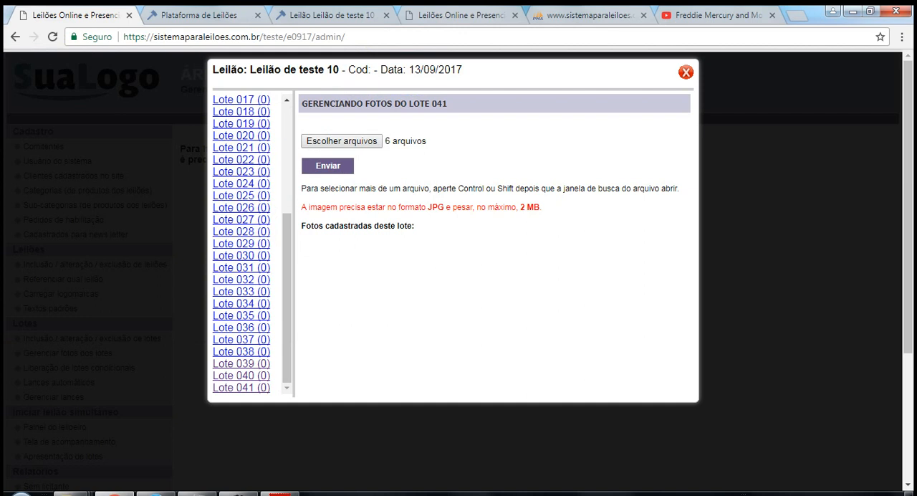
pyautogui.click(327, 165)
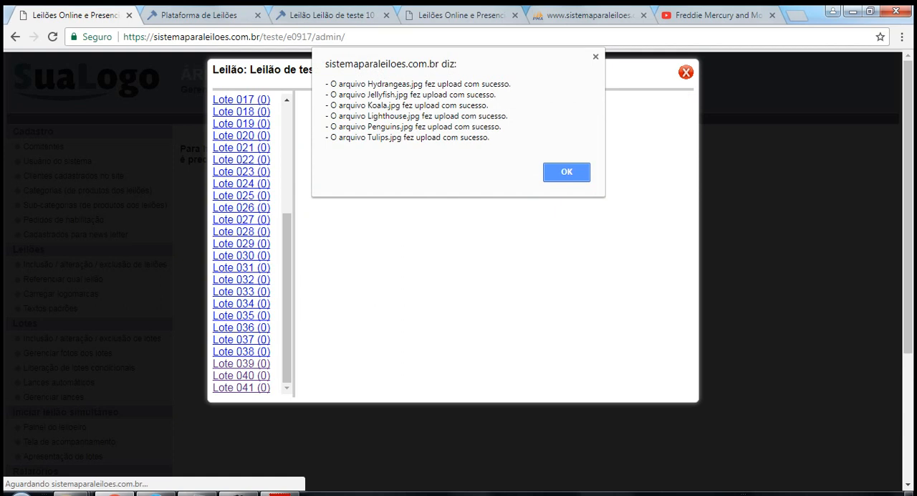
pyautogui.press('Return')
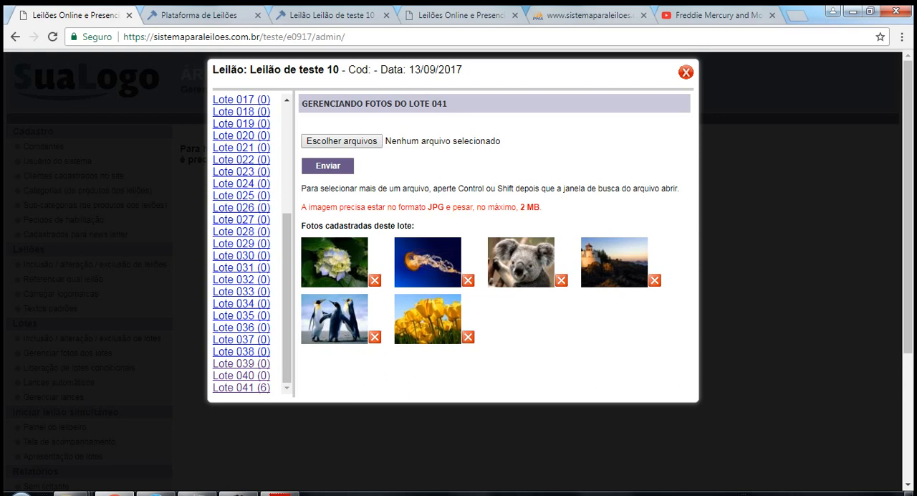
# On the public site, go to the third page of Leilão de teste 10's lots and check the photos in lot 041's details.
pyautogui.click(217, 15)
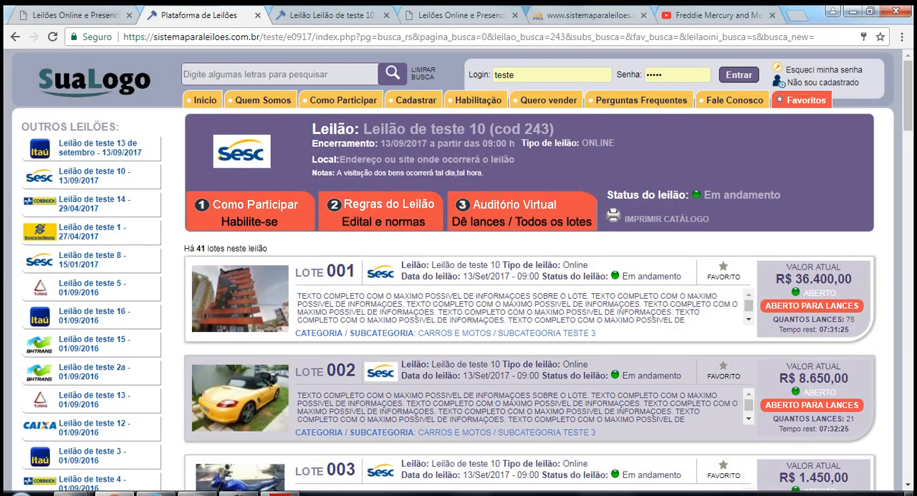
pyautogui.moveTo(907, 96); pyautogui.dragTo(907, 444)
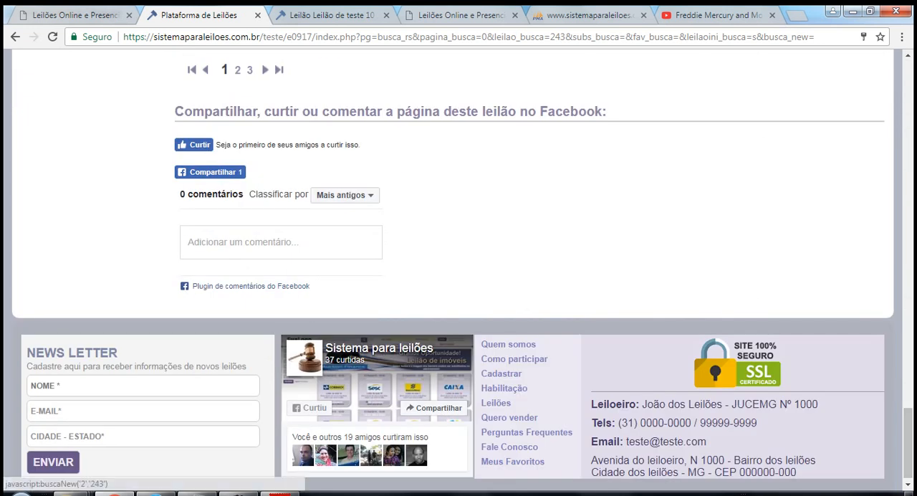
pyautogui.click(224, 70)
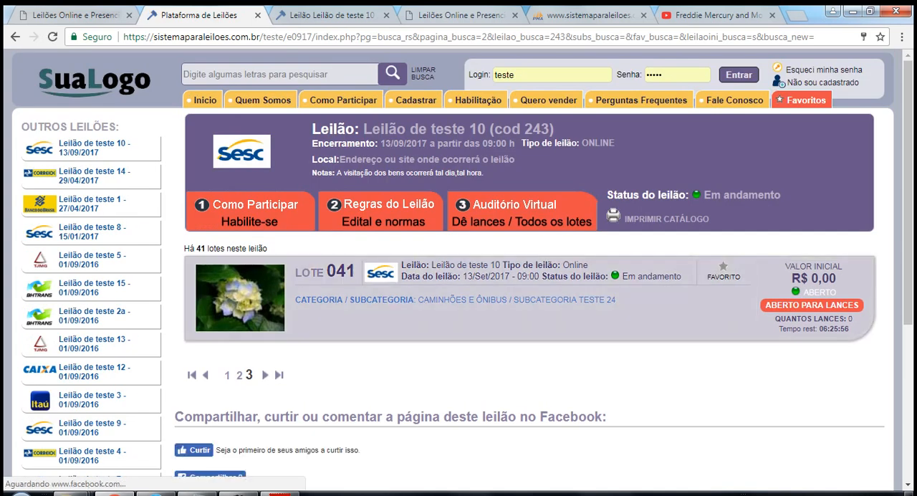
pyautogui.click(240, 298)
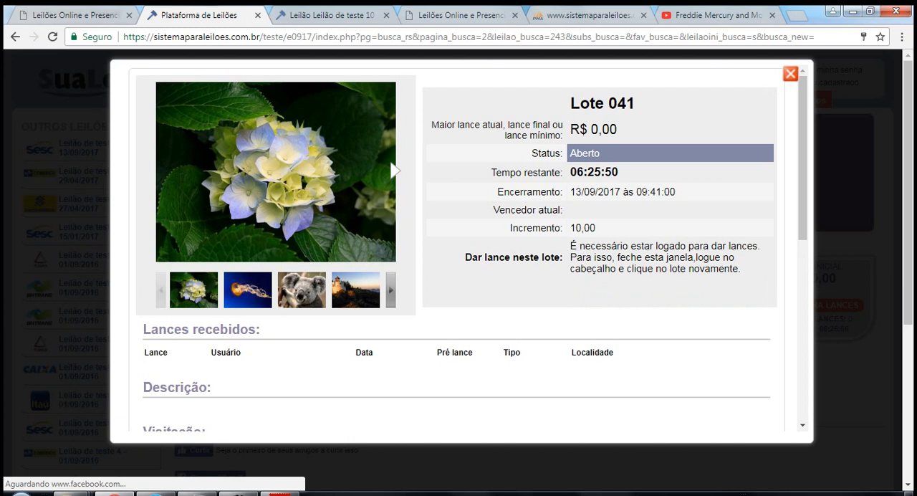
pyautogui.click(790, 74)
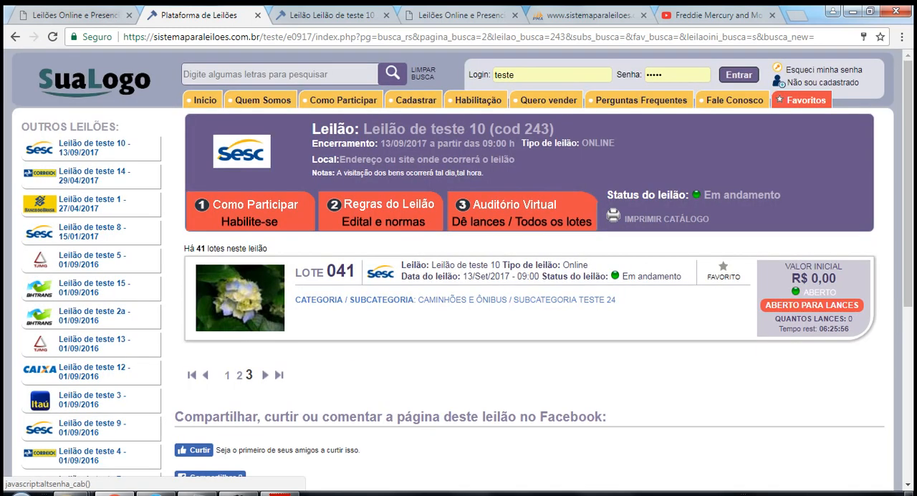
# Back in the admin area, delete the tulips photo from lot 041 and close the photo manager.
pyautogui.click(68, 14)
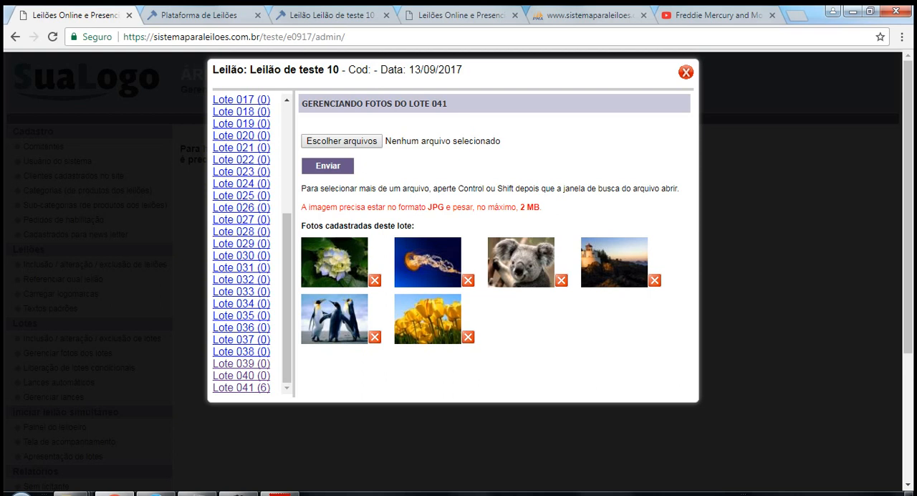
pyautogui.click(375, 280)
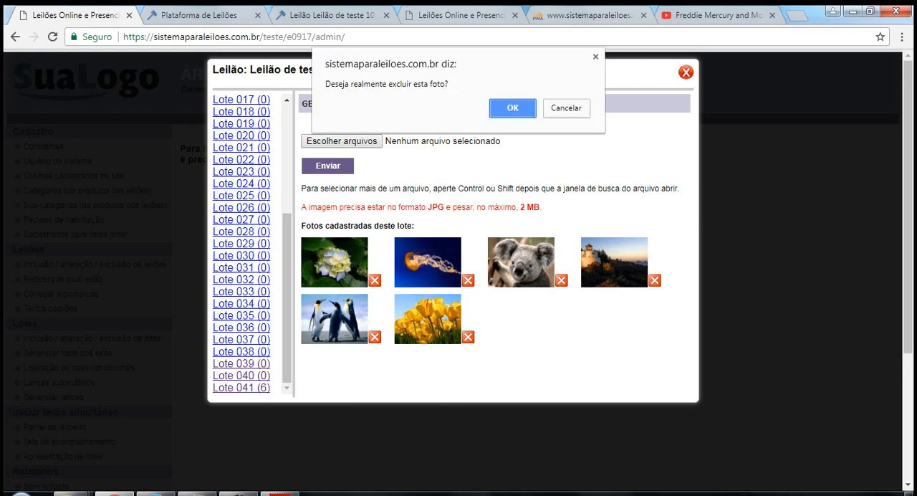
pyautogui.press('Return')
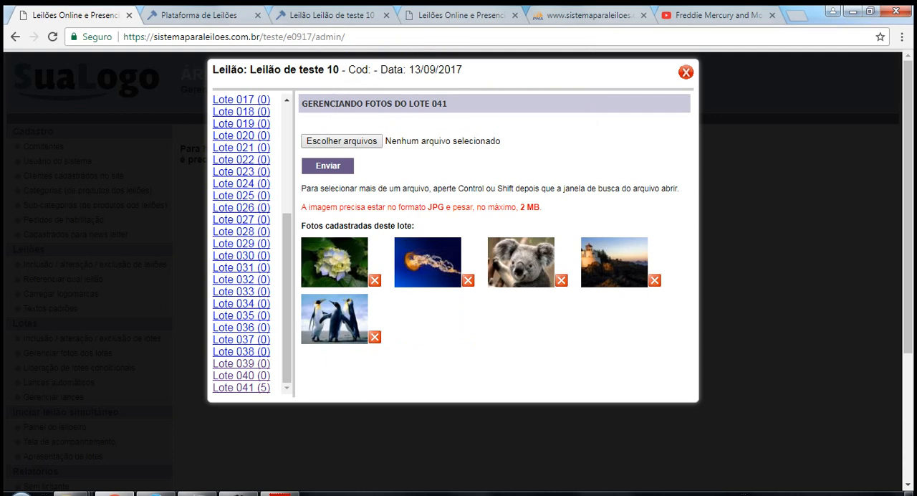
pyautogui.click(685, 72)
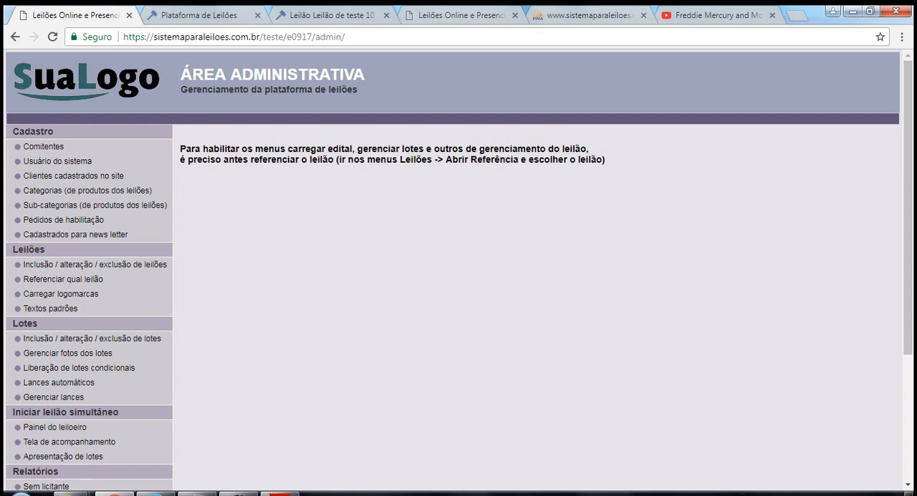
# Review the bids placed in Leilão de teste 10 and the auction filter options, leaving the filter as it is.
pyautogui.click(53, 396)
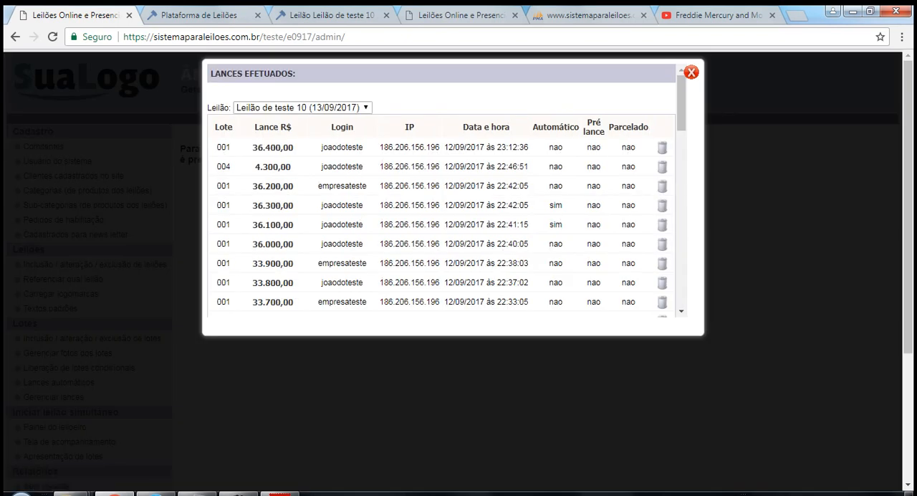
pyautogui.moveTo(681, 103)
pyautogui.mouseDown()
pyautogui.moveTo(681, 276)
pyautogui.moveTo(681, 103)
pyautogui.mouseUp()
pyautogui.click(303, 107)
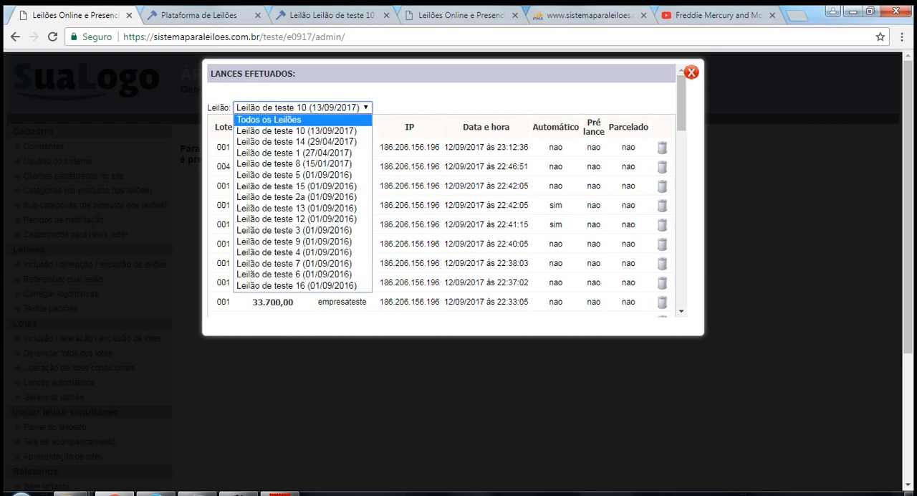
pyautogui.press('Escape')
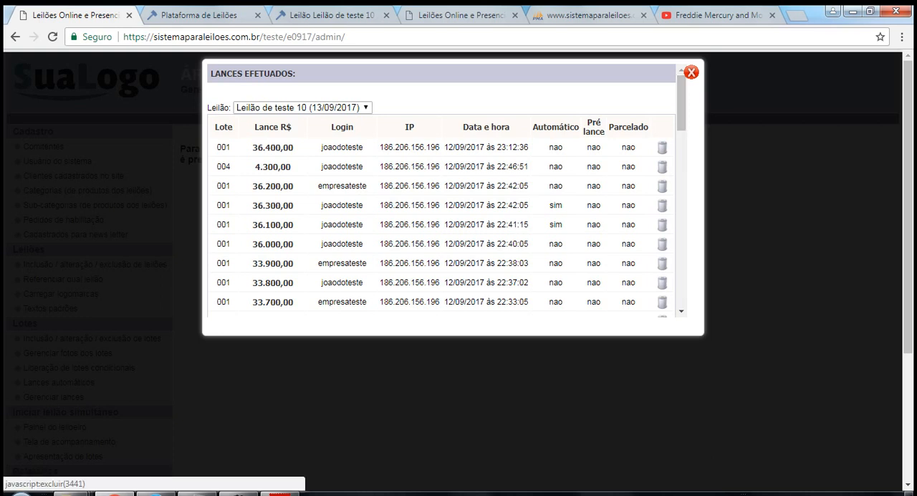
pyautogui.moveTo(681, 107)
pyautogui.mouseDown()
pyautogui.moveTo(681, 282)
pyautogui.moveTo(681, 112)
pyautogui.mouseUp()
pyautogui.click(691, 72)
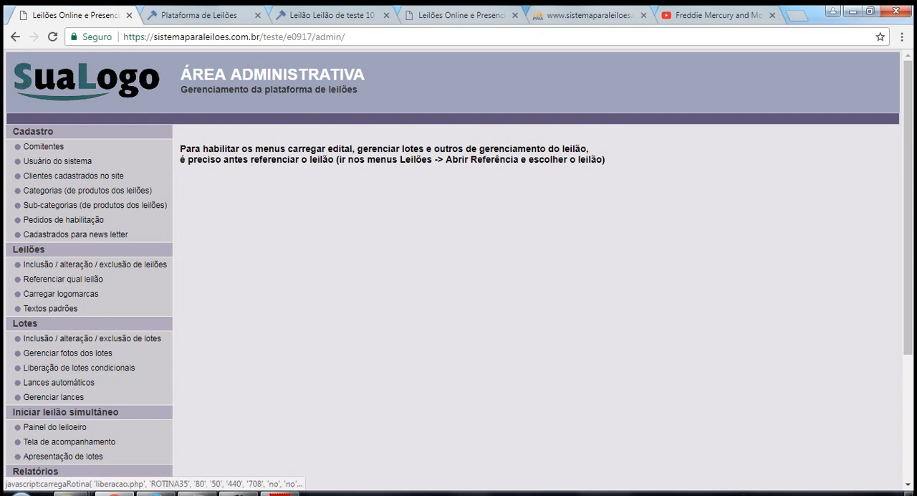
# Open the list of conditional lots for release and view lot 001's release window without releasing it.
pyautogui.click(79, 368)
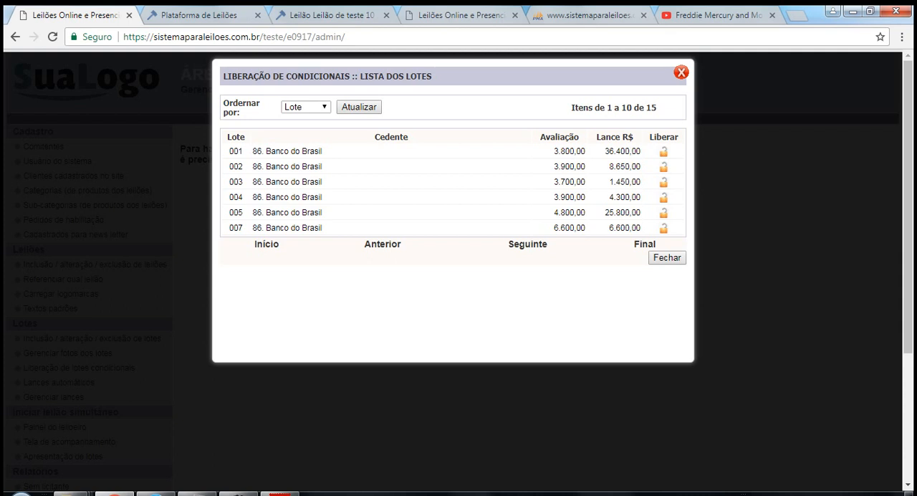
pyautogui.click(663, 151)
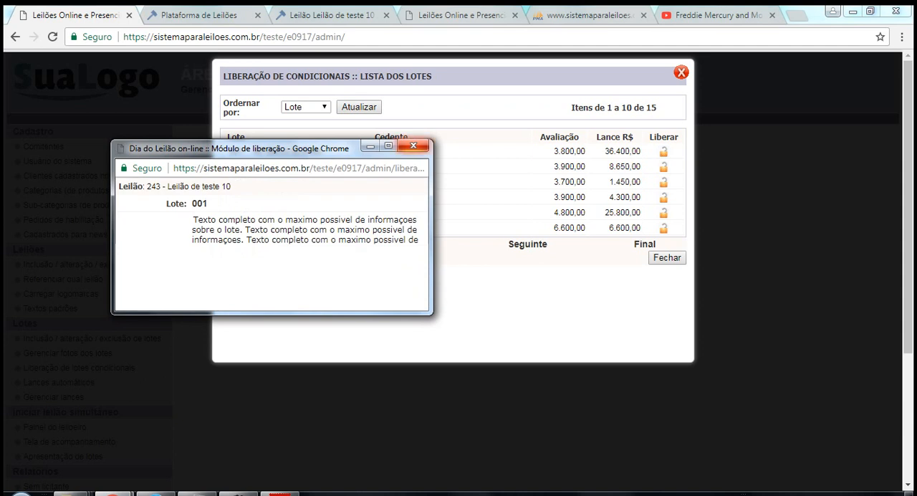
pyautogui.click(413, 146)
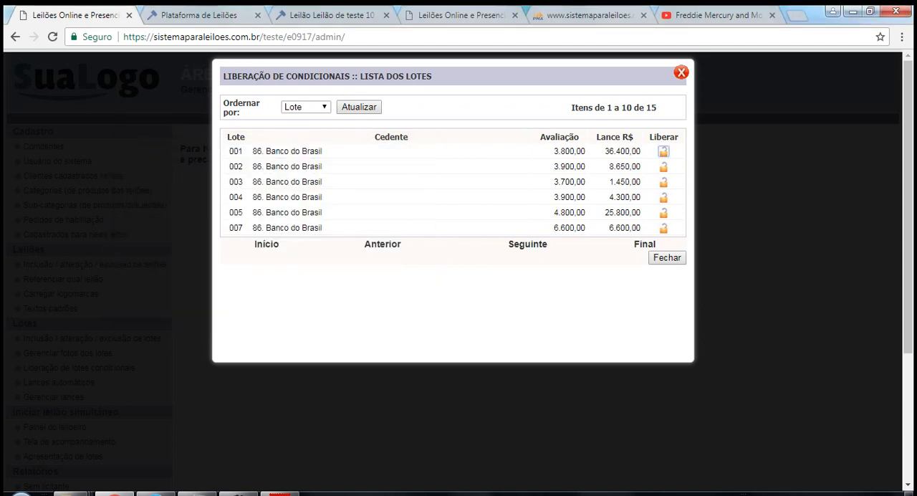
pyautogui.click(681, 72)
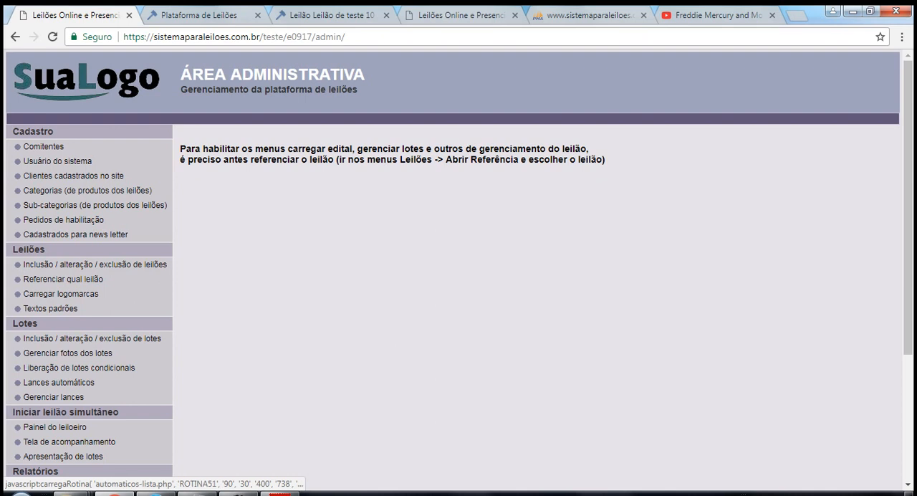
# Open the registered automatic bids, delete lot 001's scheduled bid of R$ 40.000,00, and close the list.
pyautogui.click(59, 382)
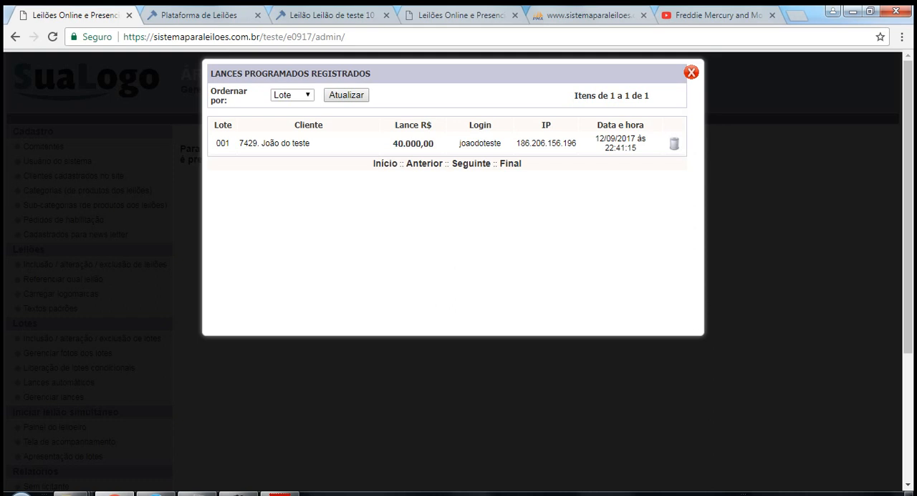
pyautogui.press('Escape')
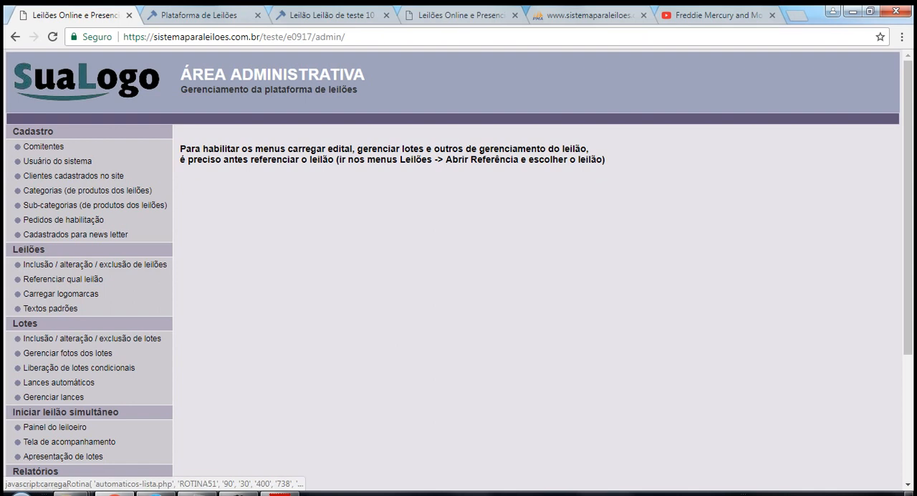
pyautogui.click(59, 382)
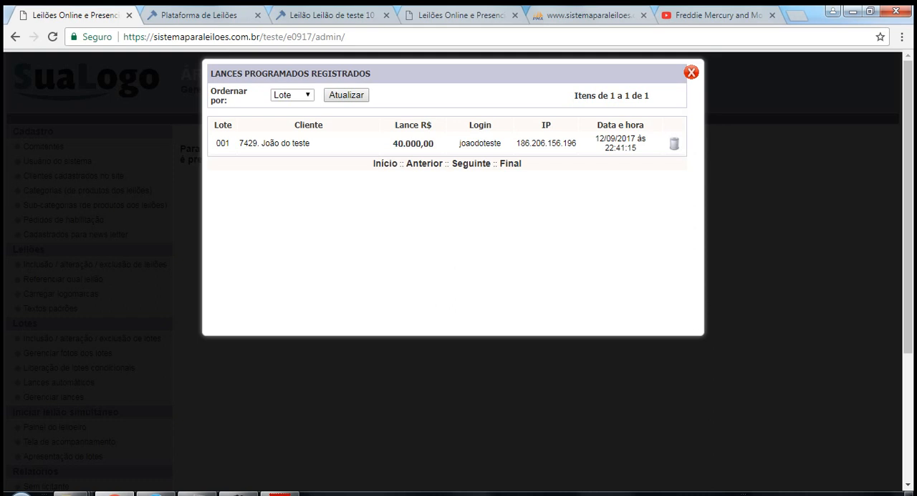
pyautogui.click(673, 143)
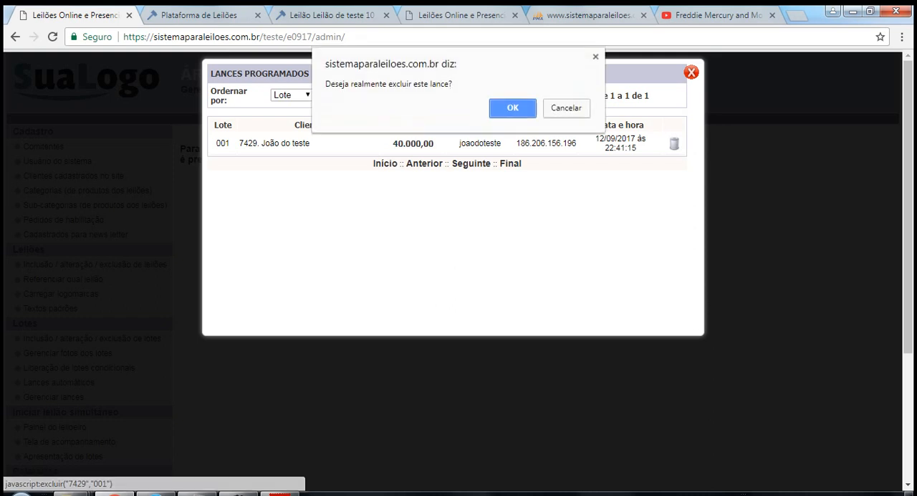
pyautogui.press('Return')
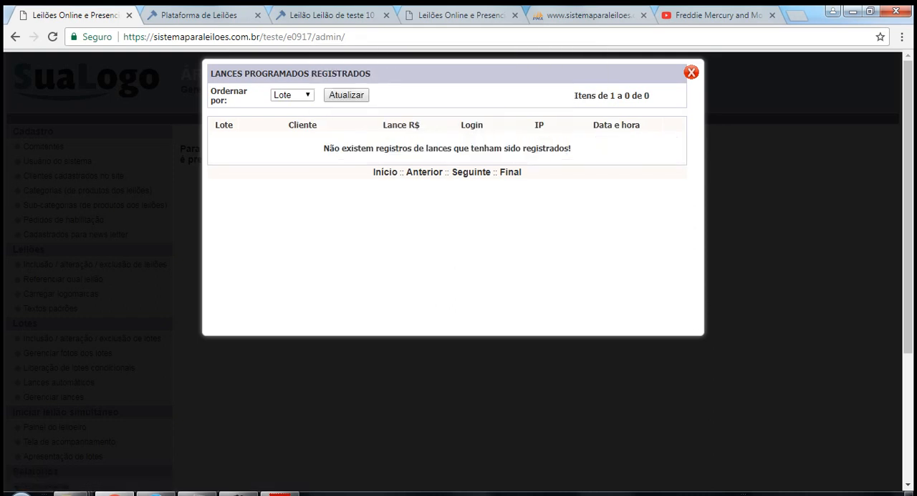
pyautogui.click(691, 72)
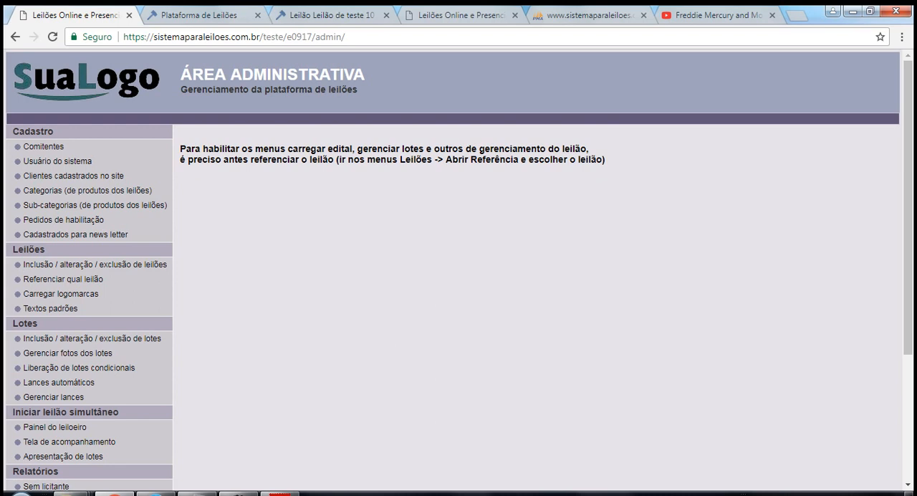
pyautogui.click(243, 493)
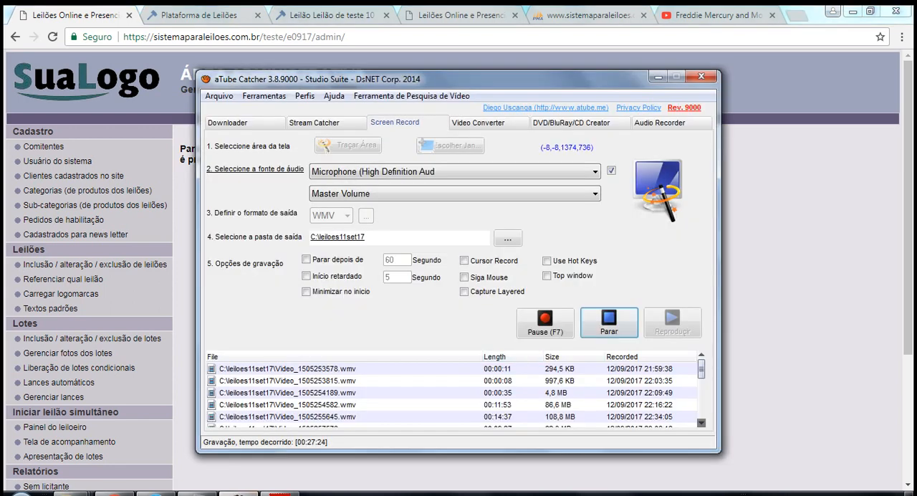